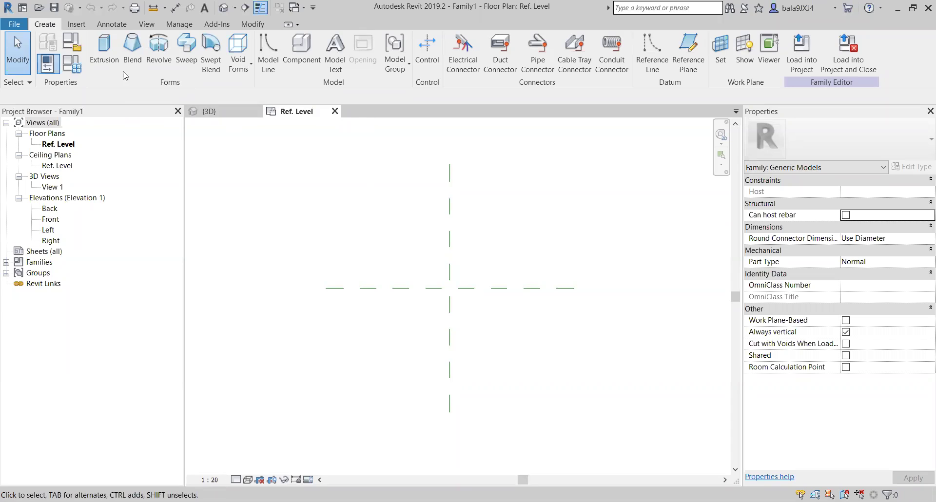
Create a rectangular extrusion about 2700 by 1800 over the intersection of the reference planes in the Ref. Level plan.
{"action": "left_click", "coordinate": [105, 52]}
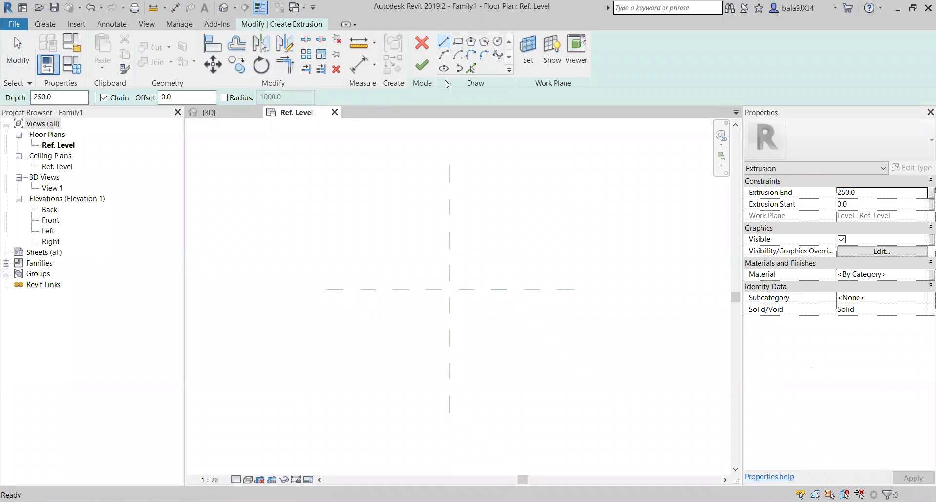
{"action": "left_click", "coordinate": [457, 42]}
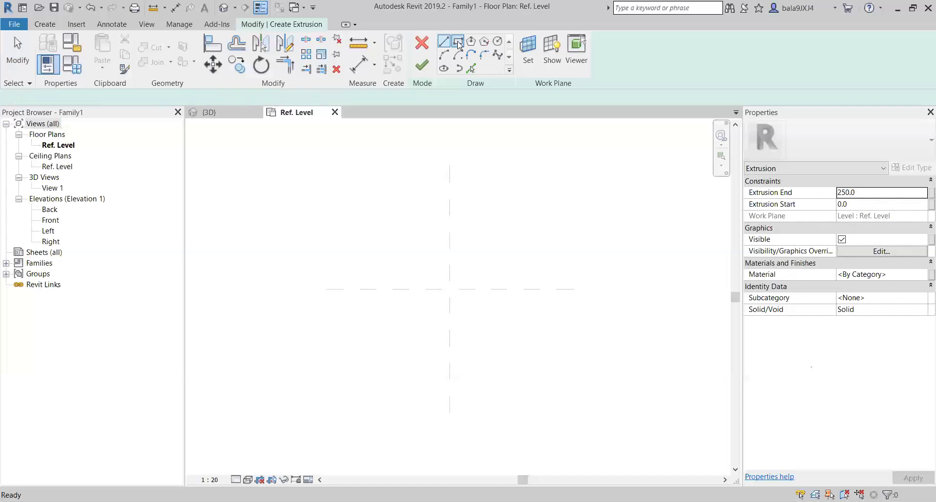
{"action": "left_click", "coordinate": [381, 231]}
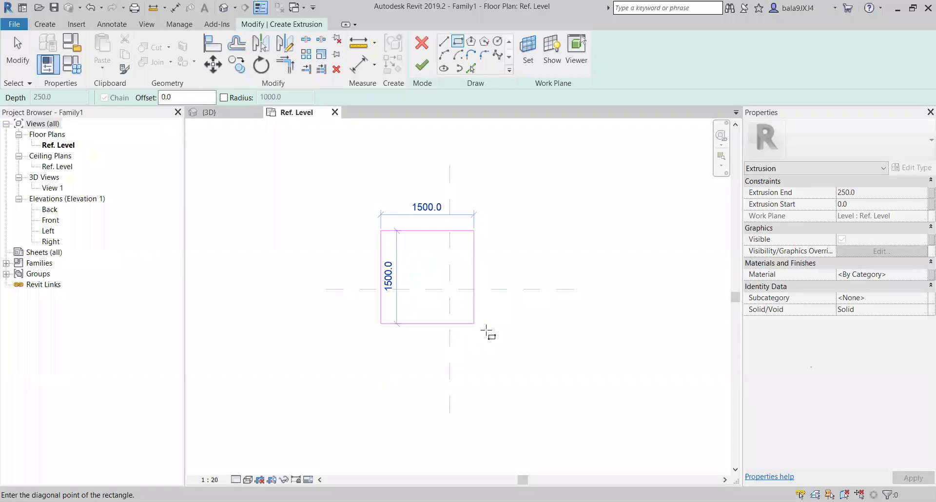
{"action": "left_click", "coordinate": [550, 344]}
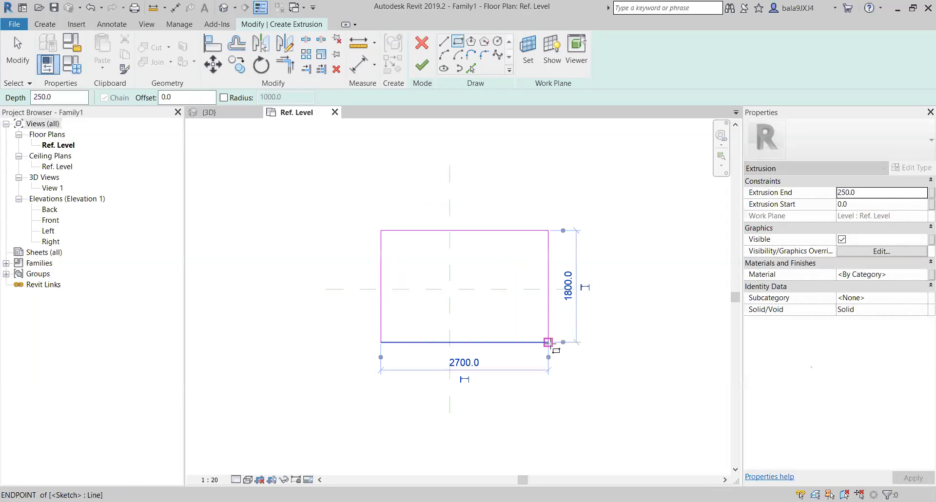
{"action": "left_click", "coordinate": [425, 73]}
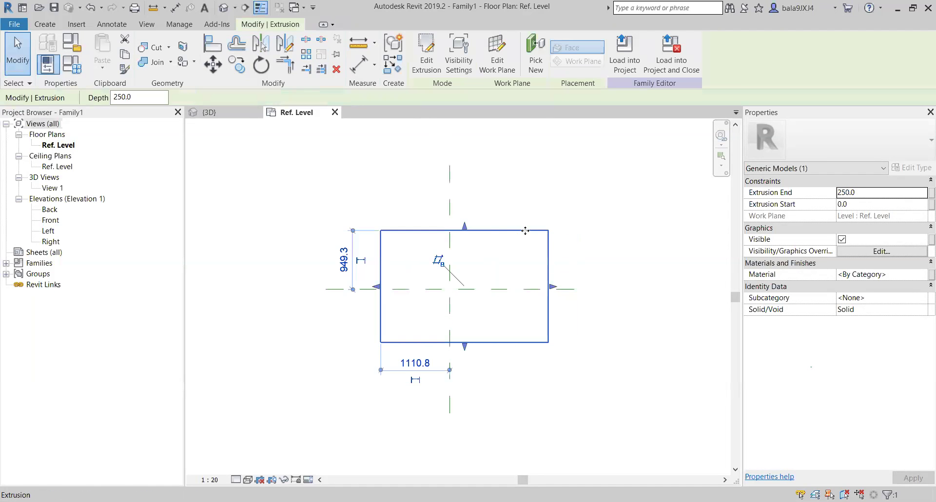
Set the rectangular extrusion's depth to 25.
{"action": "left_click_drag", "start_coordinate": [139, 97], "coordinate": [95, 97]}
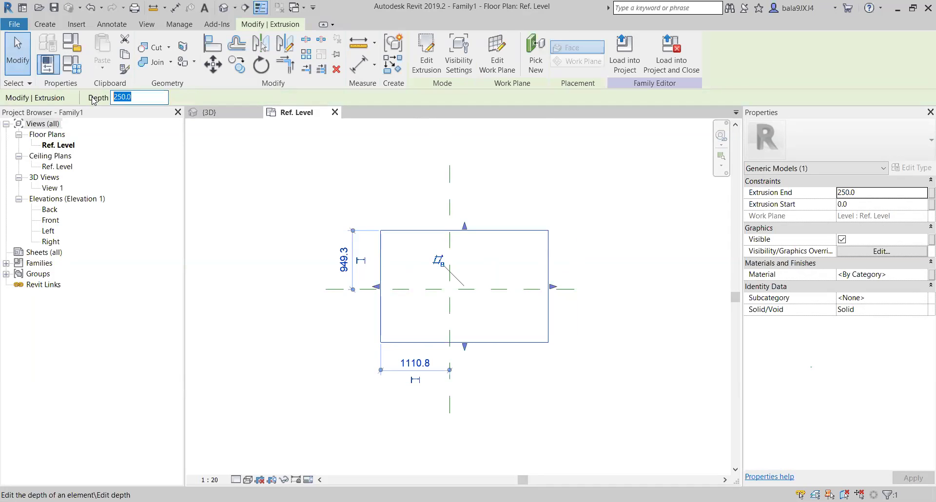
{"action": "type", "text": "25"}
{"action": "left_click", "coordinate": [535, 175]}
Set the Ref. Level plan's visual style to Shaded.
{"action": "left_click", "coordinate": [235, 481]}
{"action": "left_click", "coordinate": [248, 480]}
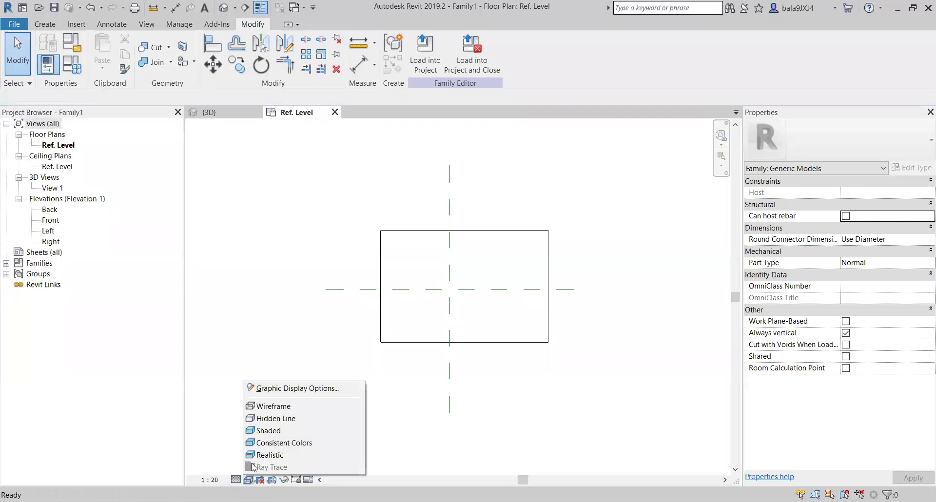
{"action": "left_click", "coordinate": [269, 431]}
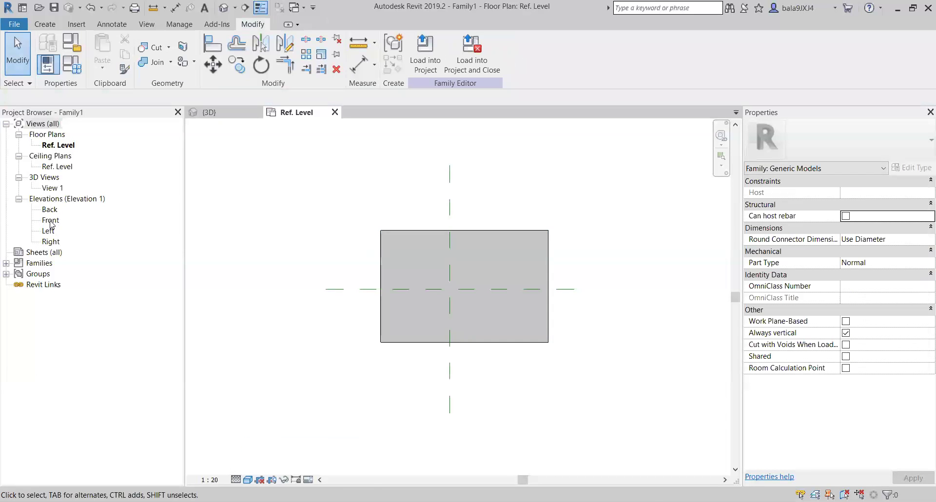
In the Front elevation, move the thin slab 1000 vertically up from the reference level with Disjoin enabled.
{"action": "double_click", "coordinate": [50, 222]}
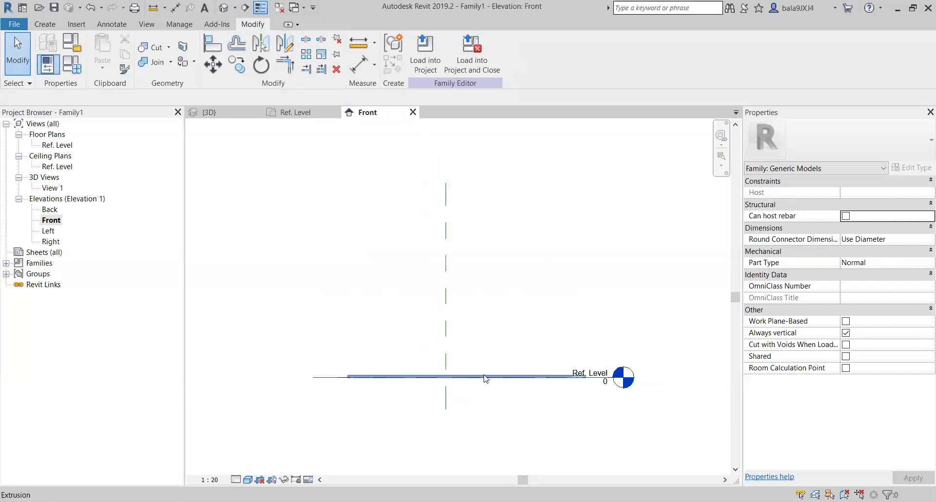
{"action": "left_click", "coordinate": [485, 379]}
{"action": "key", "text": "Escape"}
{"action": "scroll", "coordinate": [590, 377], "scroll_direction": "up", "scroll_amount": 3}
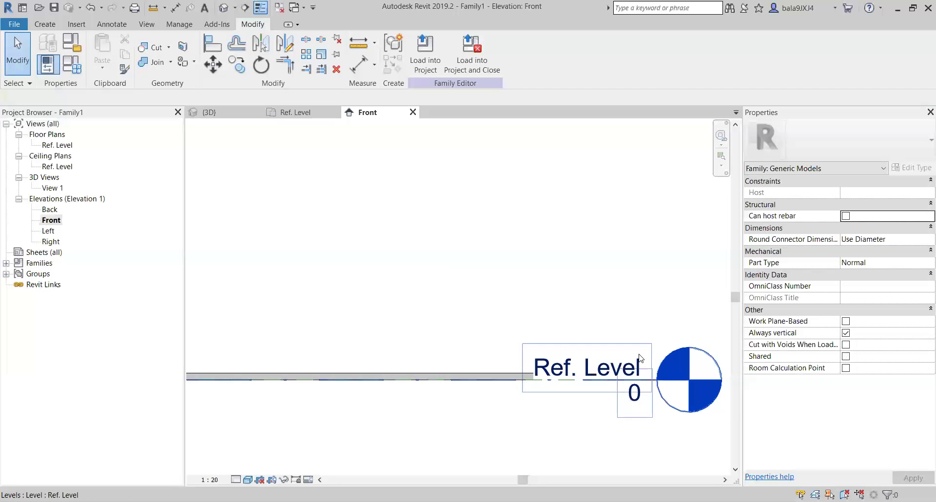
{"action": "scroll", "coordinate": [639, 358], "scroll_direction": "down", "scroll_amount": 3}
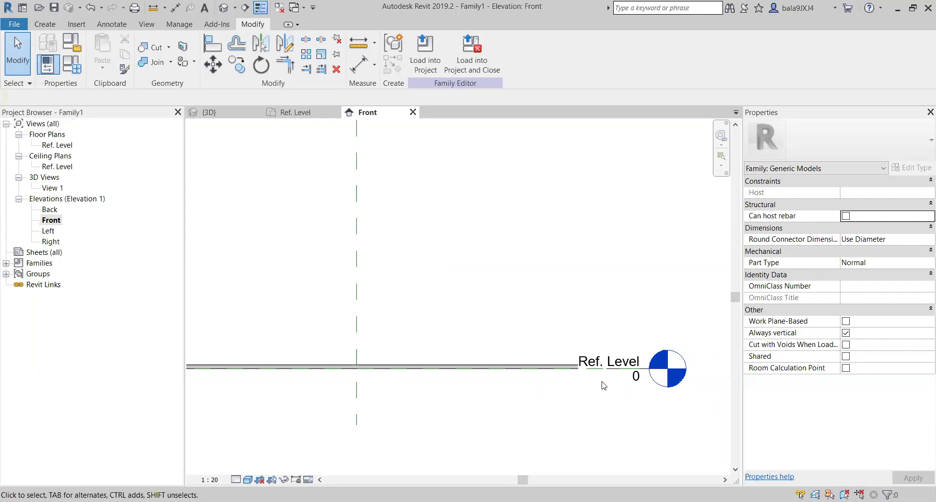
{"action": "scroll", "coordinate": [593, 377], "scroll_direction": "down", "scroll_amount": 2}
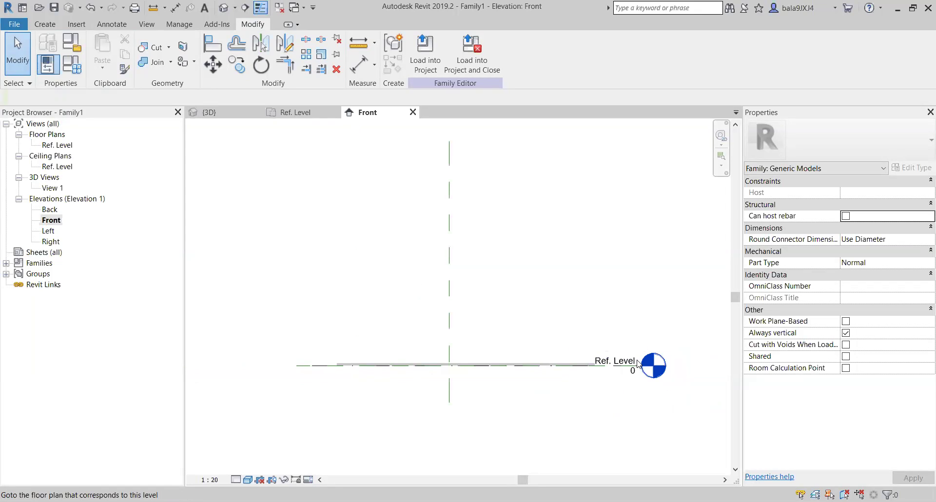
{"action": "left_click", "coordinate": [486, 366]}
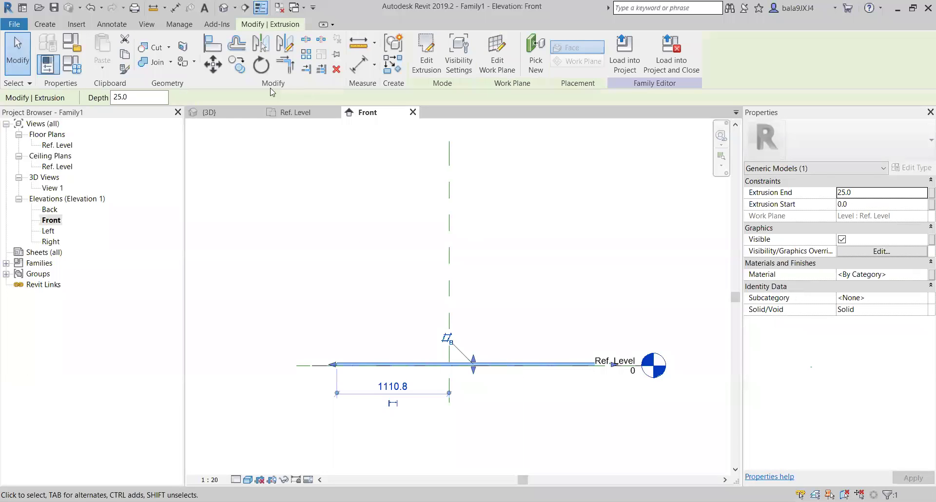
{"action": "left_click", "coordinate": [214, 68]}
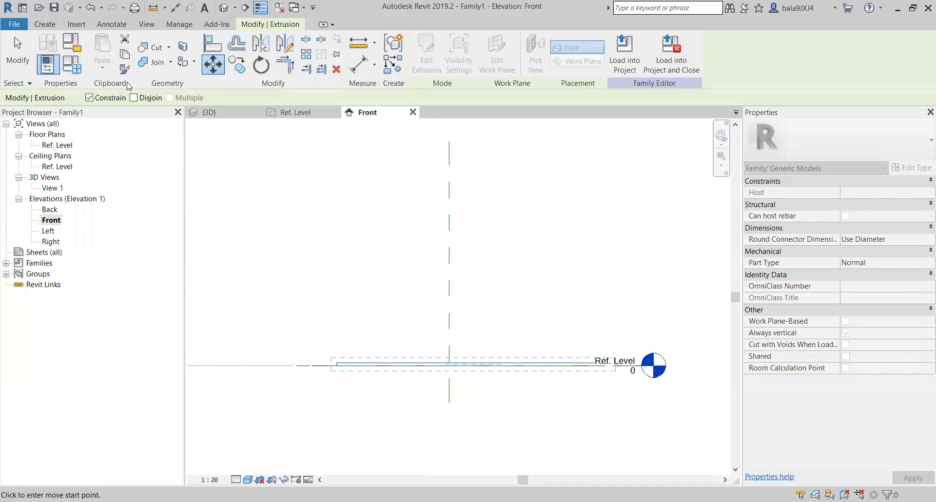
{"action": "left_click", "coordinate": [312, 366]}
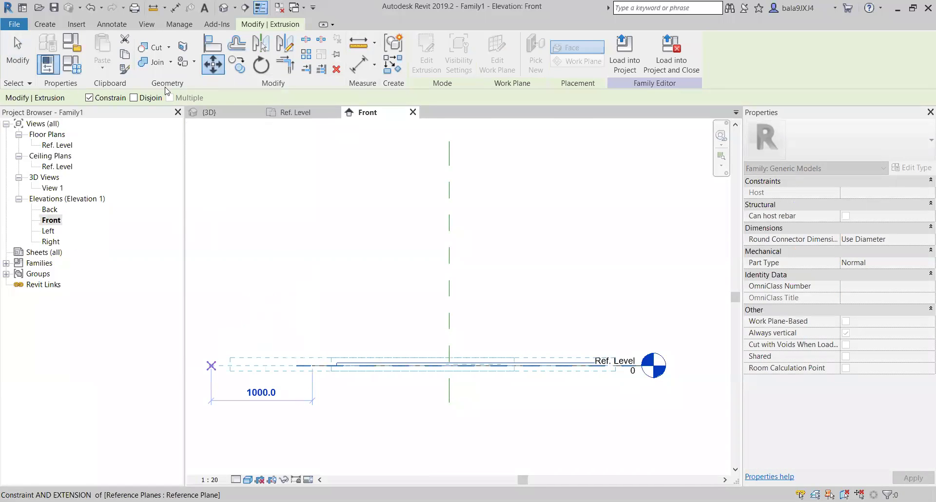
{"action": "left_click", "coordinate": [134, 98]}
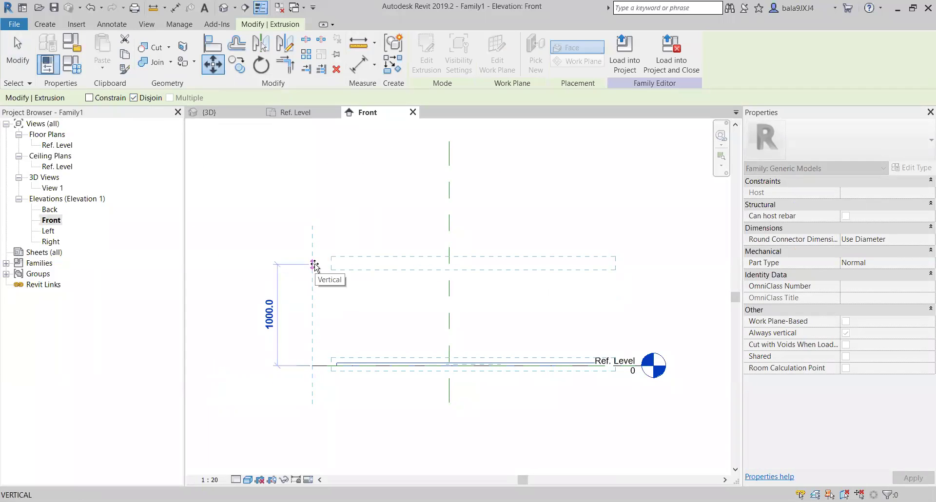
{"action": "left_click", "coordinate": [314, 265]}
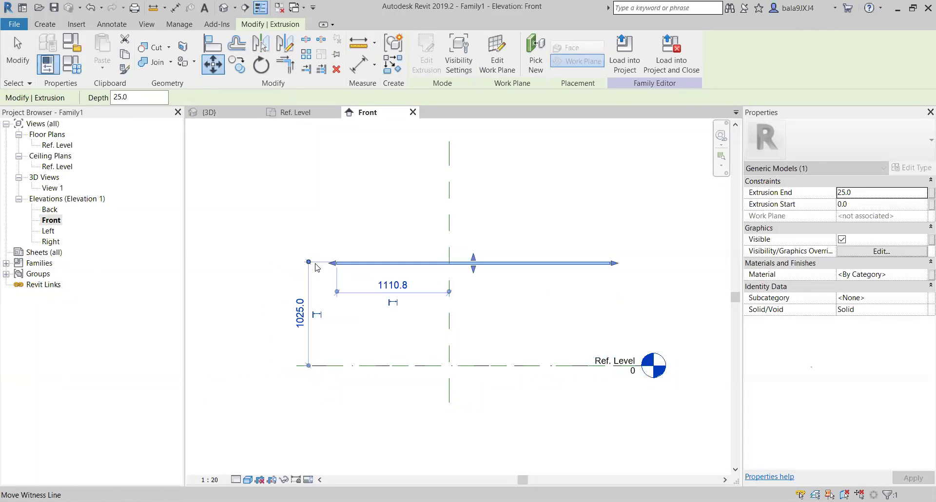
{"action": "left_click", "coordinate": [494, 292]}
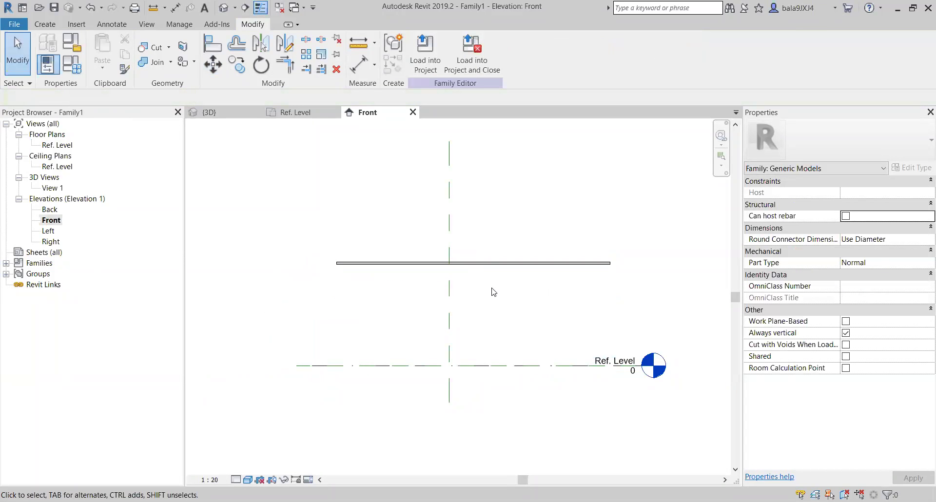
In the Ref. Level plan, create a 200 by 200 square extrusion just inside the slab's upper-left corner.
{"action": "double_click", "coordinate": [57, 144]}
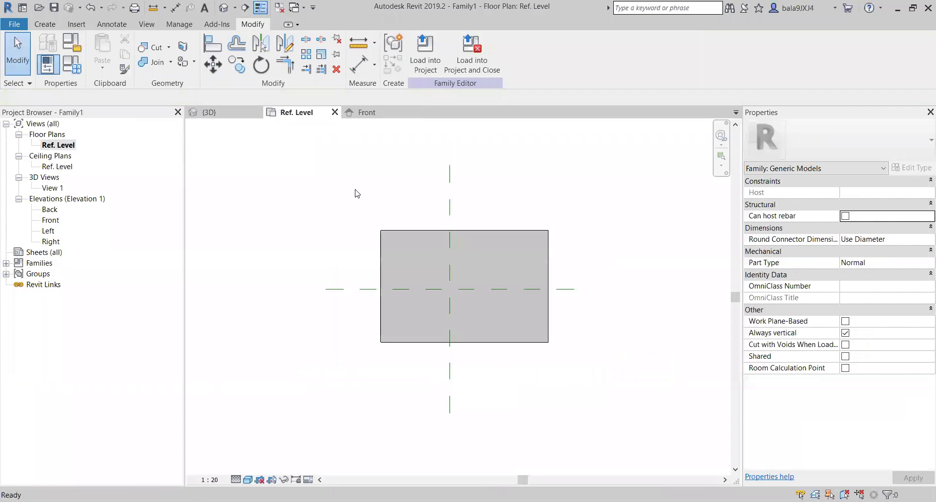
{"action": "scroll", "coordinate": [444, 238], "scroll_direction": "up", "scroll_amount": 2}
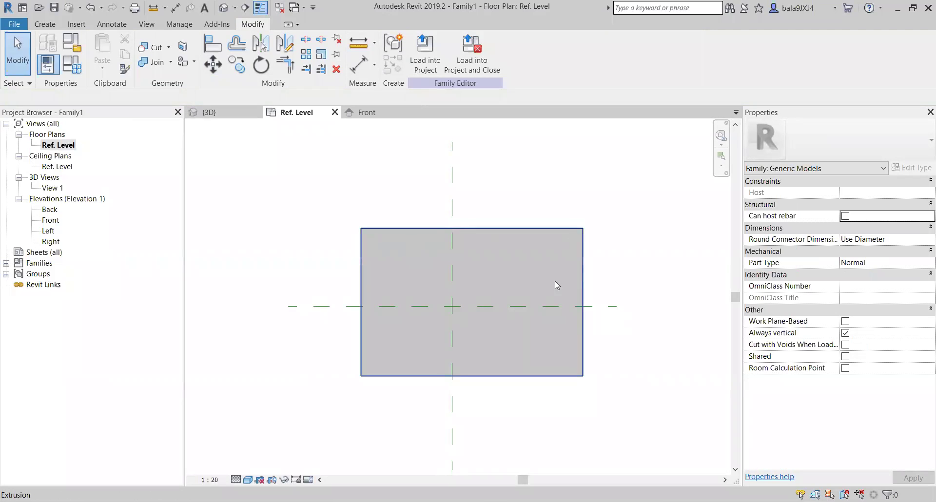
{"action": "left_click", "coordinate": [56, 25]}
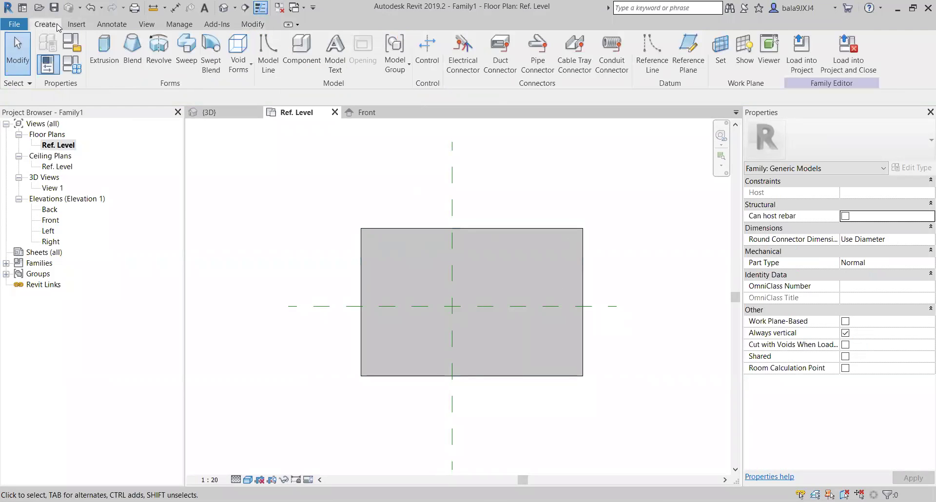
{"action": "left_click", "coordinate": [104, 49]}
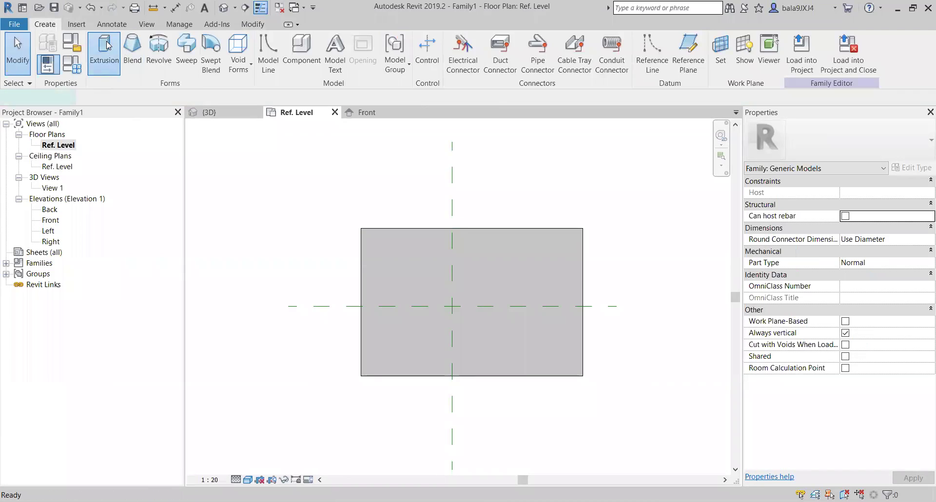
{"action": "left_click", "coordinate": [458, 41]}
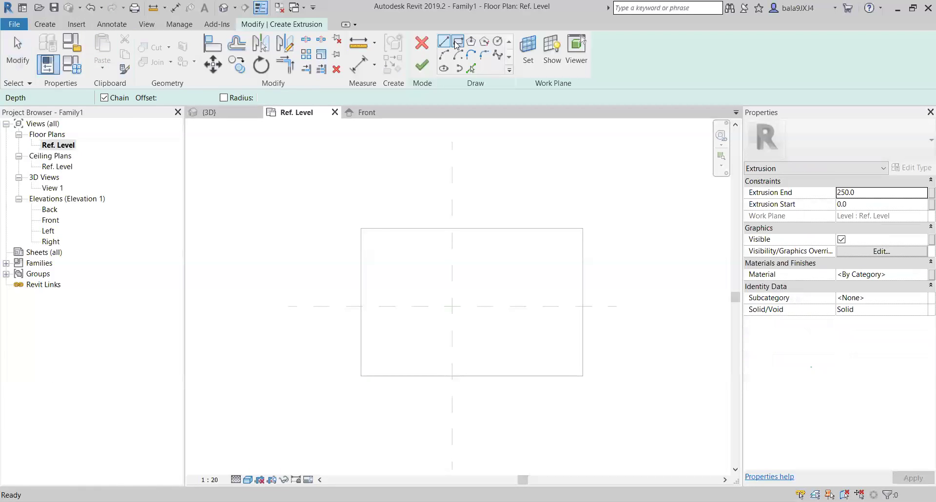
{"action": "left_click", "coordinate": [382, 247]}
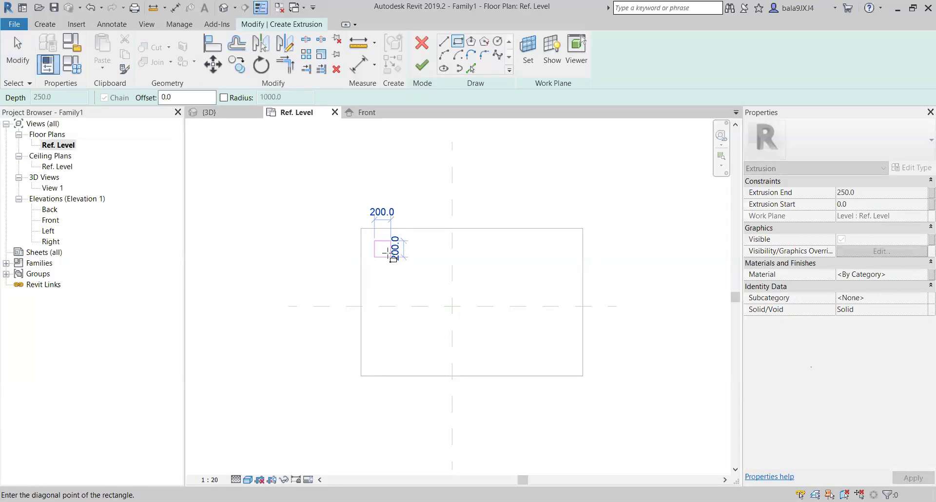
{"action": "left_click", "coordinate": [390, 257]}
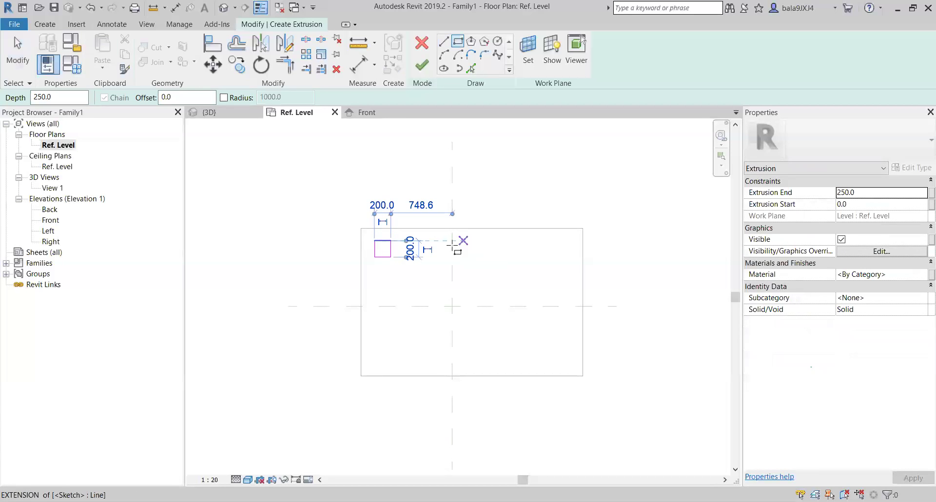
{"action": "key", "text": "Escape"}
{"action": "key", "text": "Escape"}
{"action": "left_click", "coordinate": [422, 64]}
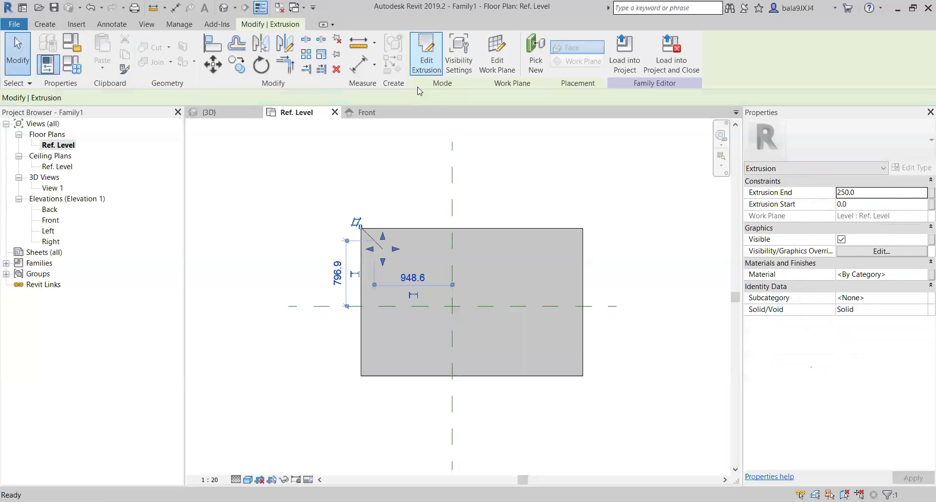
In the Front elevation, stretch the square extrusion's top up to the slab's underside, for a height of 1000.
{"action": "double_click", "coordinate": [50, 220]}
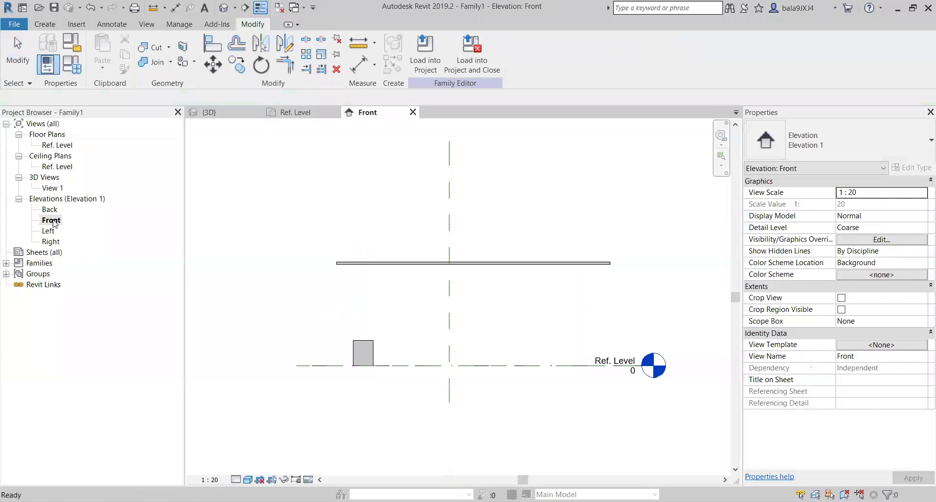
{"action": "left_click", "coordinate": [370, 346]}
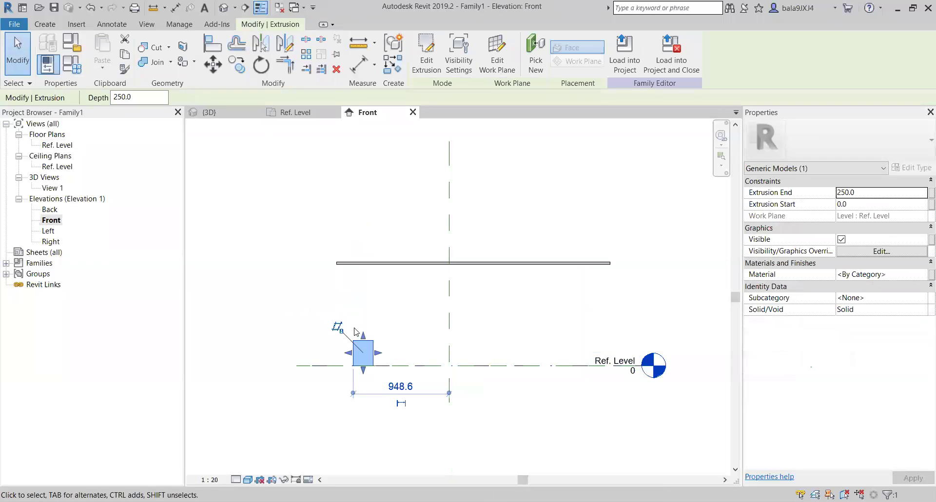
{"action": "left_click_drag", "start_coordinate": [363, 336], "coordinate": [363, 263]}
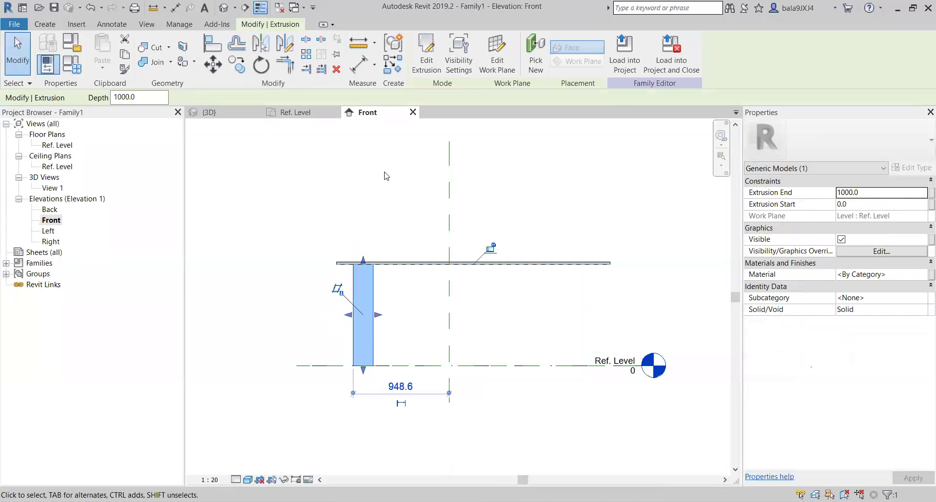
{"action": "left_click", "coordinate": [397, 201]}
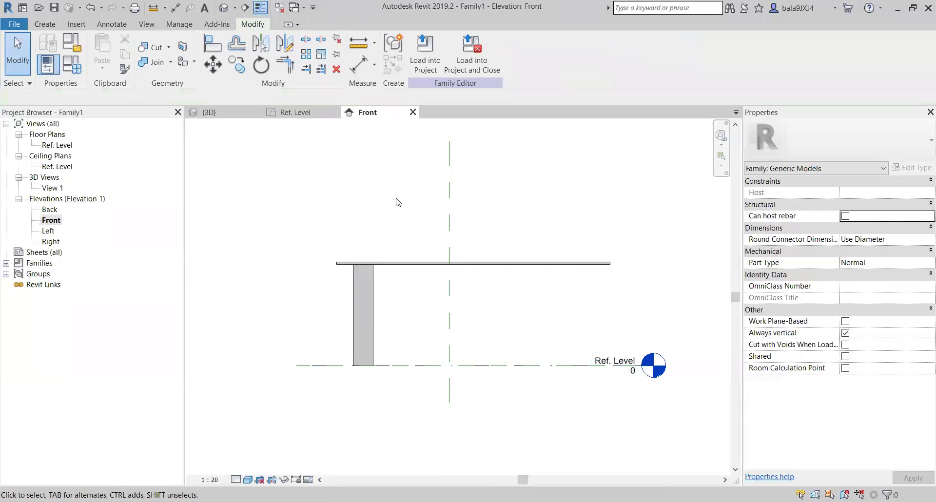
Return to the Ref. Level plan and set its visual style to Wireframe.
{"action": "double_click", "coordinate": [63, 145]}
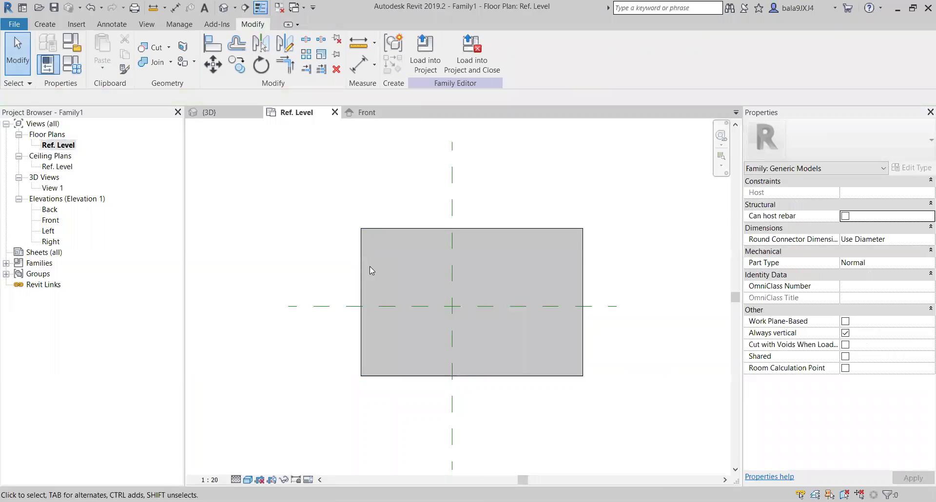
{"action": "left_click", "coordinate": [248, 480]}
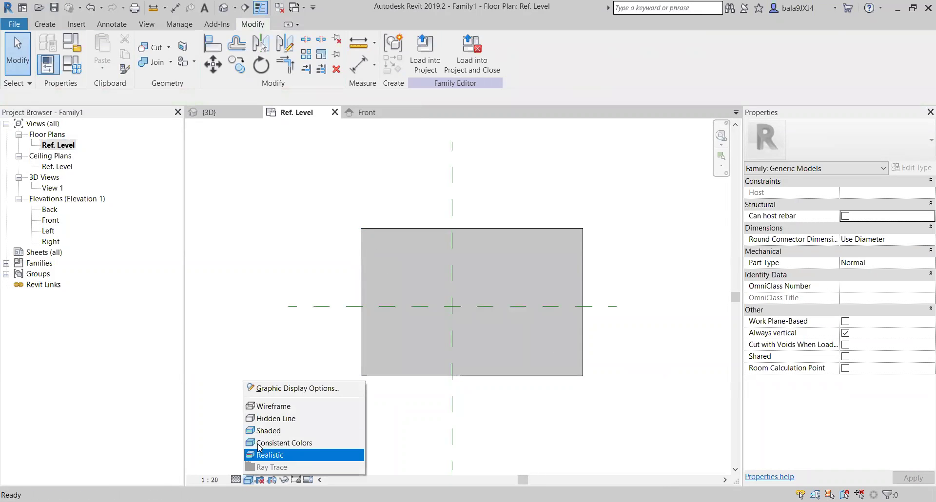
{"action": "left_click", "coordinate": [272, 407]}
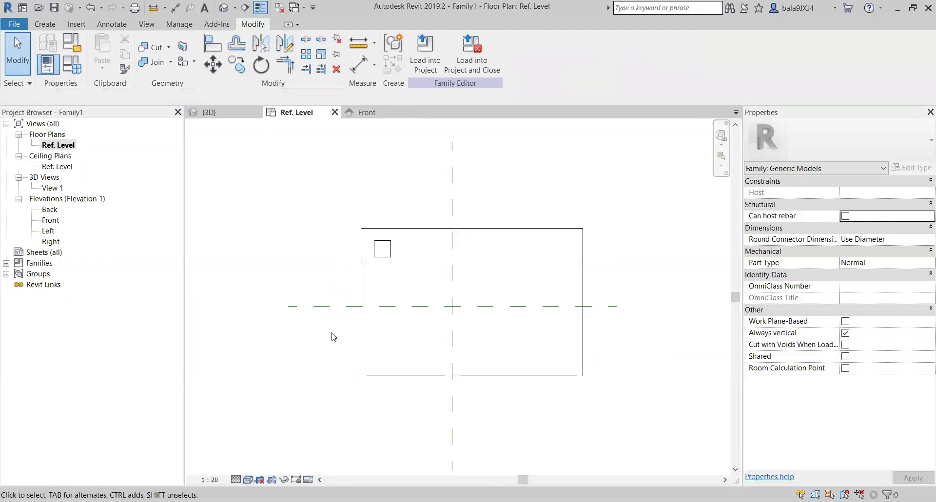
Copy the square leg 2100 horizontally to the slab's upper-right corner.
{"action": "left_click", "coordinate": [389, 259]}
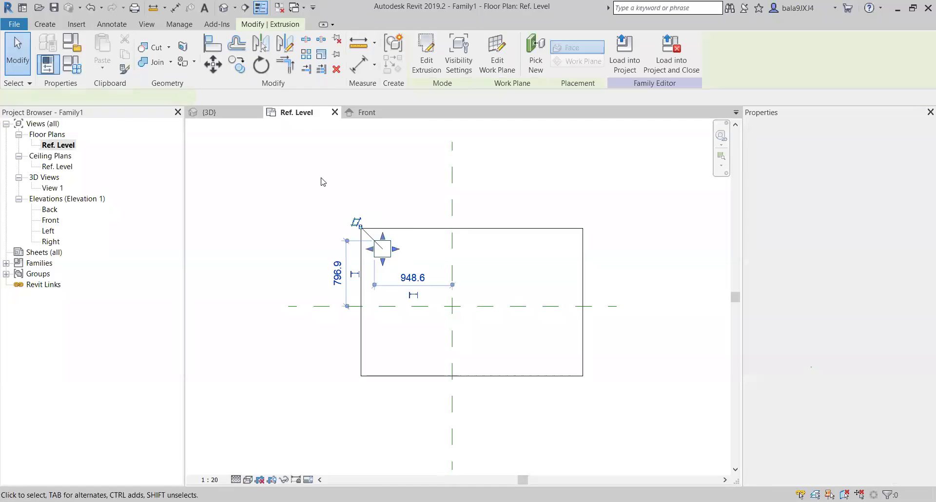
{"action": "left_click", "coordinate": [237, 64]}
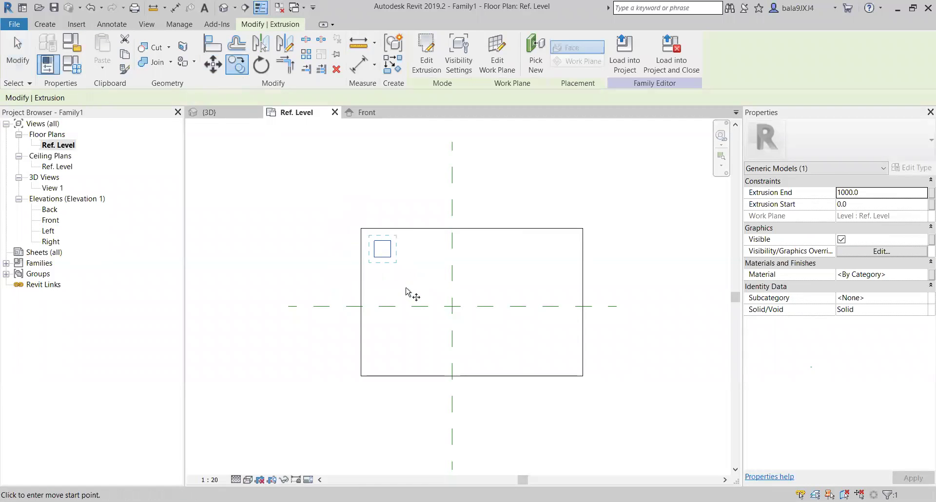
{"action": "left_click", "coordinate": [382, 241]}
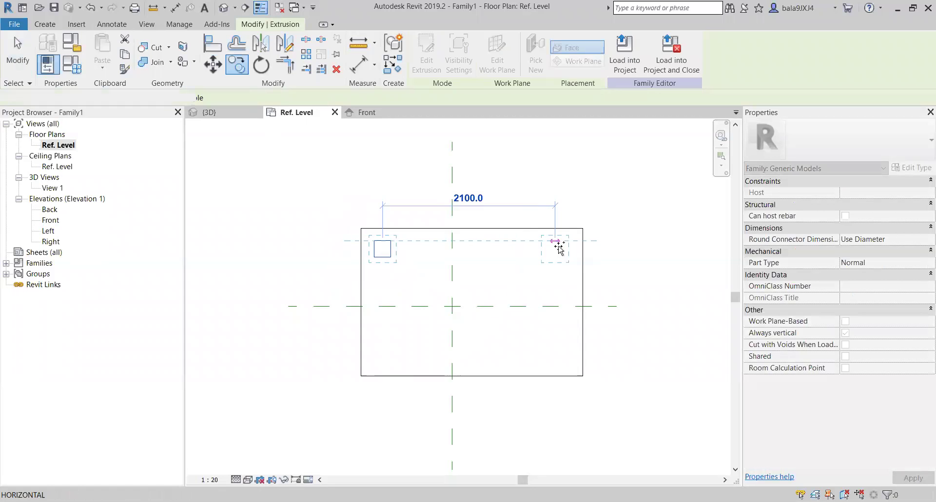
{"action": "left_click", "coordinate": [559, 248]}
{"action": "key", "text": "Escape"}
Mirror both upper legs to the lower corners about a drawn horizontal axis through the midpoint of the slab's right edge.
{"action": "left_click_drag", "start_coordinate": [311, 198], "coordinate": [658, 292]}
{"action": "key", "text": "c"}
{"action": "key", "text": "o"}
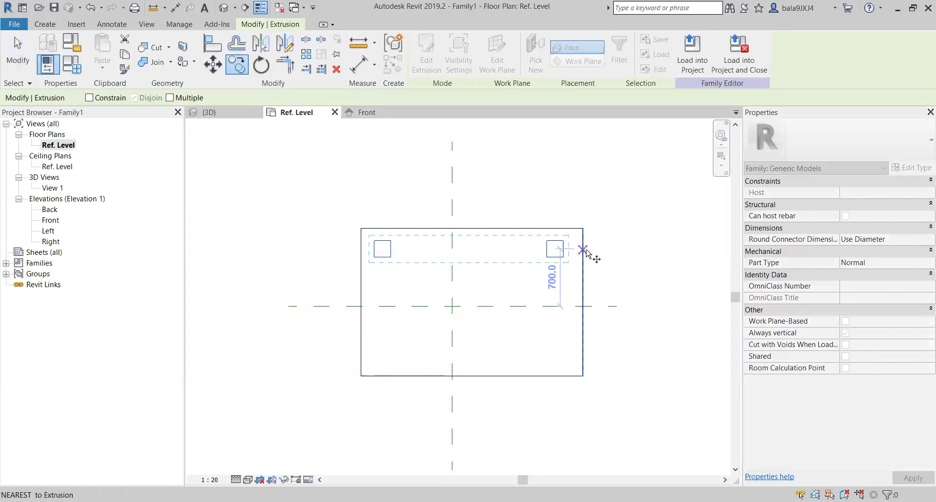
{"action": "left_click", "coordinate": [264, 49]}
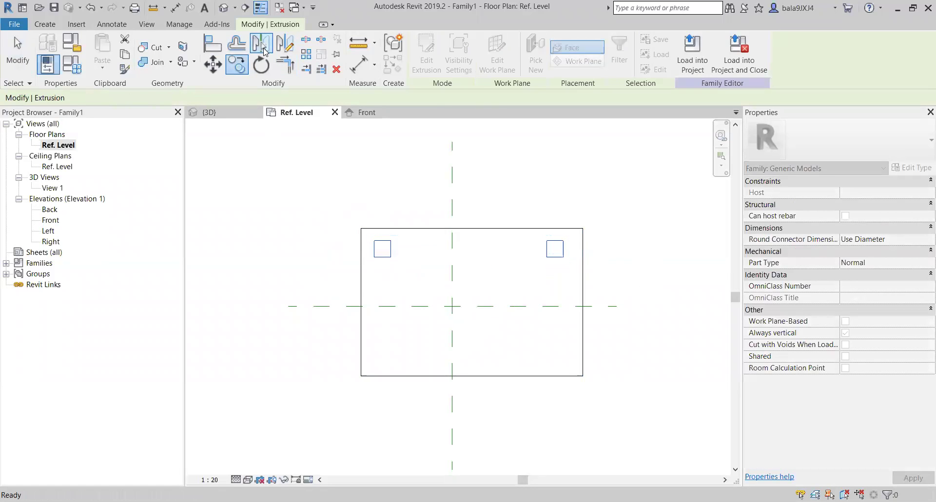
{"action": "left_click", "coordinate": [285, 43]}
{"action": "left_click", "coordinate": [584, 303]}
{"action": "left_click", "coordinate": [238, 302]}
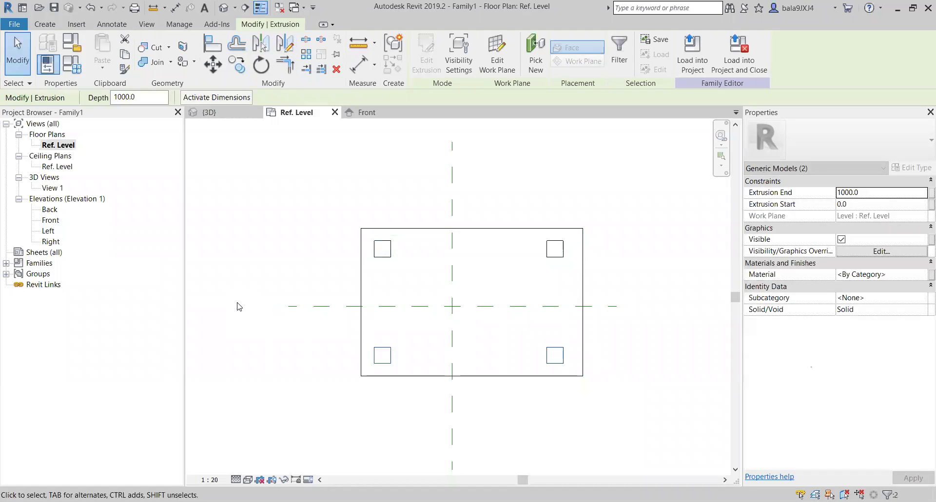
{"action": "key", "text": "Escape"}
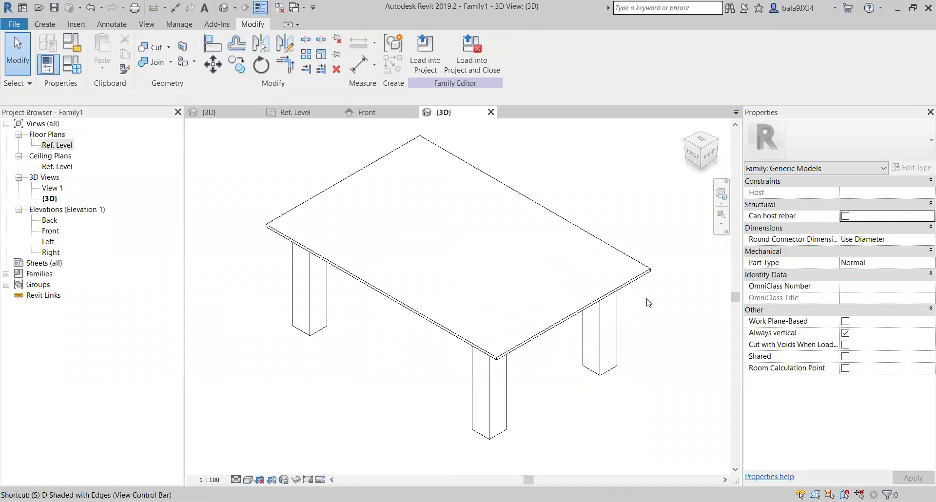
Set the table family's category to Furniture.
{"action": "middle_click_drag", "start_coordinate": [629, 357], "coordinate": [455, 363], "text": "shift"}
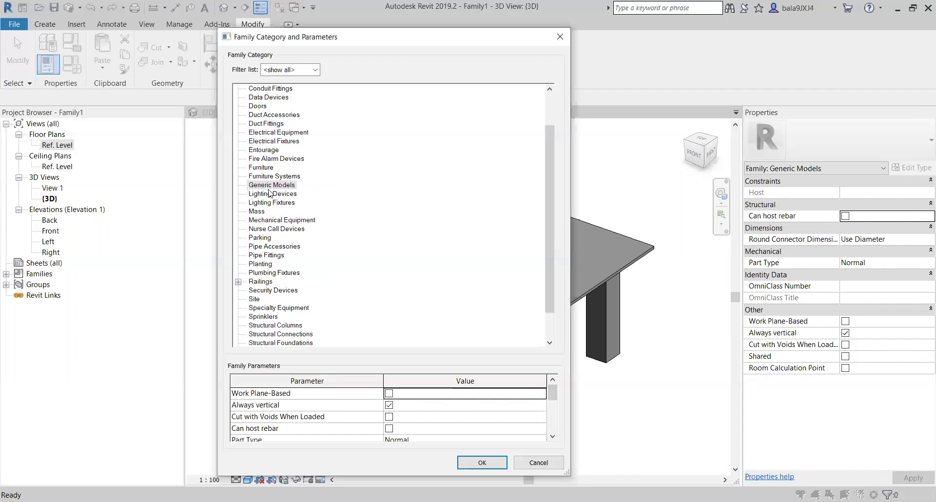
{"action": "left_click", "coordinate": [283, 185]}
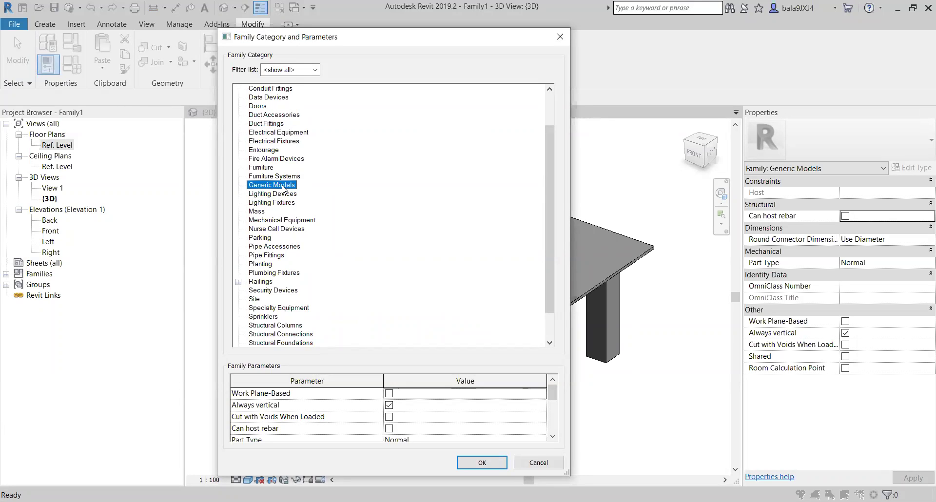
{"action": "left_click", "coordinate": [263, 168]}
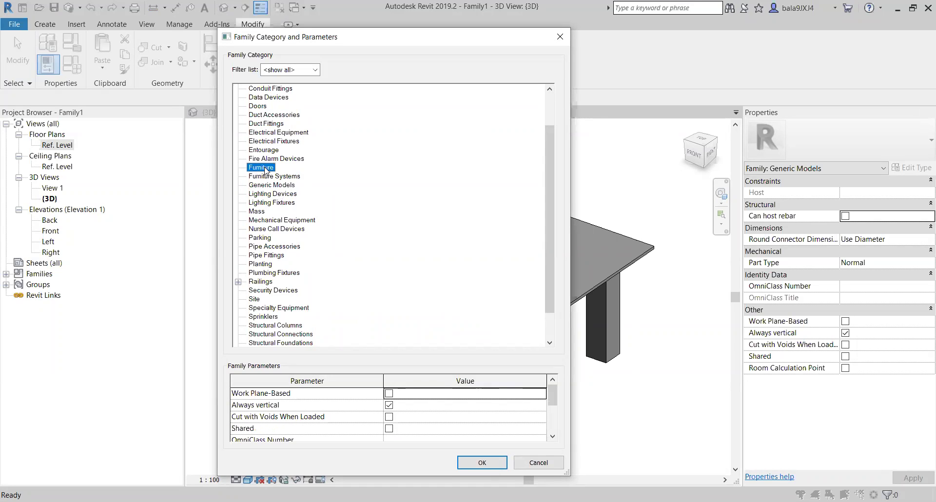
{"action": "left_click", "coordinate": [482, 462]}
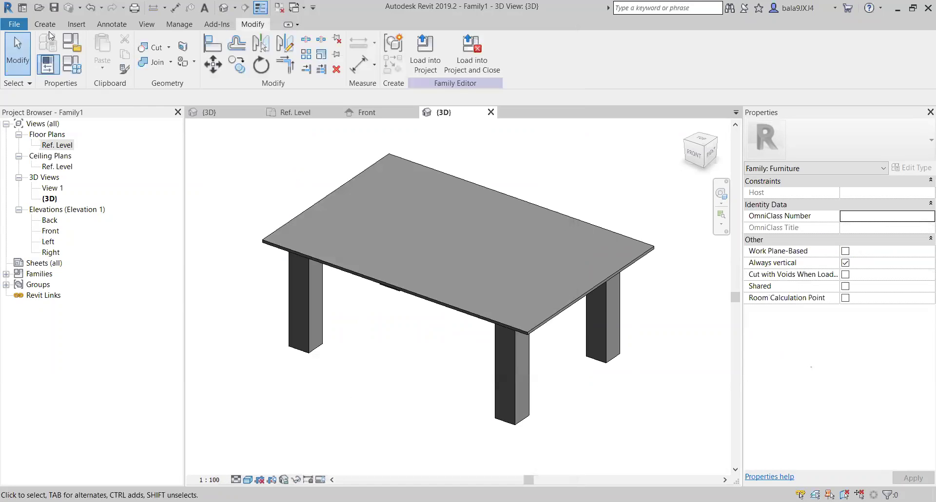
{"action": "left_click", "coordinate": [72, 43]}
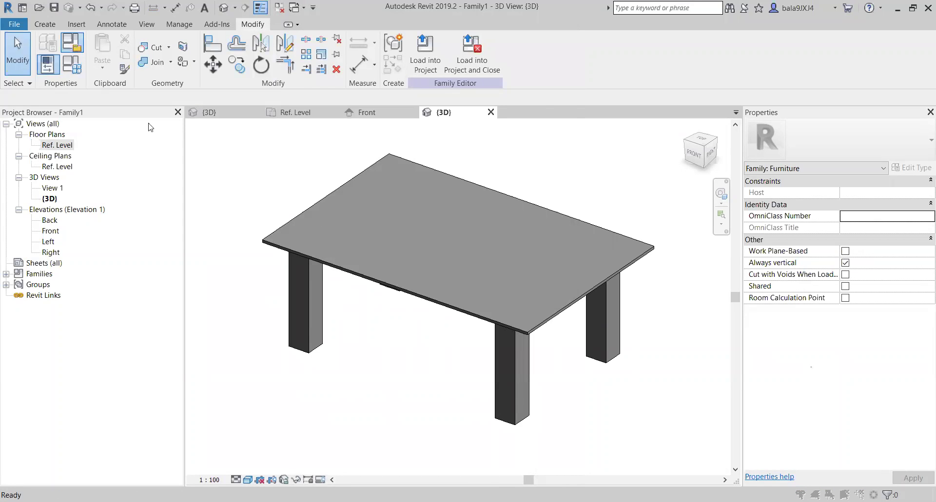
{"action": "left_click", "coordinate": [488, 462]}
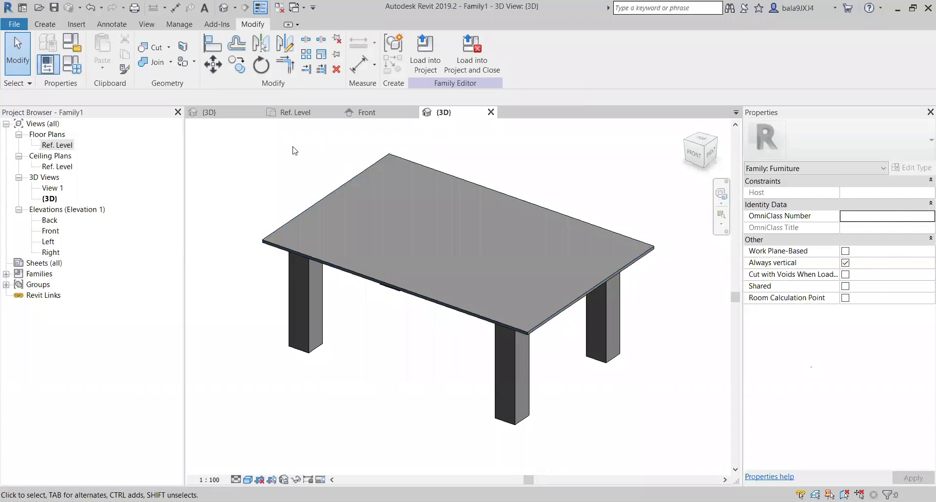
Save the model as a family file named Table-1 in the Training\NSL-Online folder on drive C.
{"action": "left_click", "coordinate": [13, 26]}
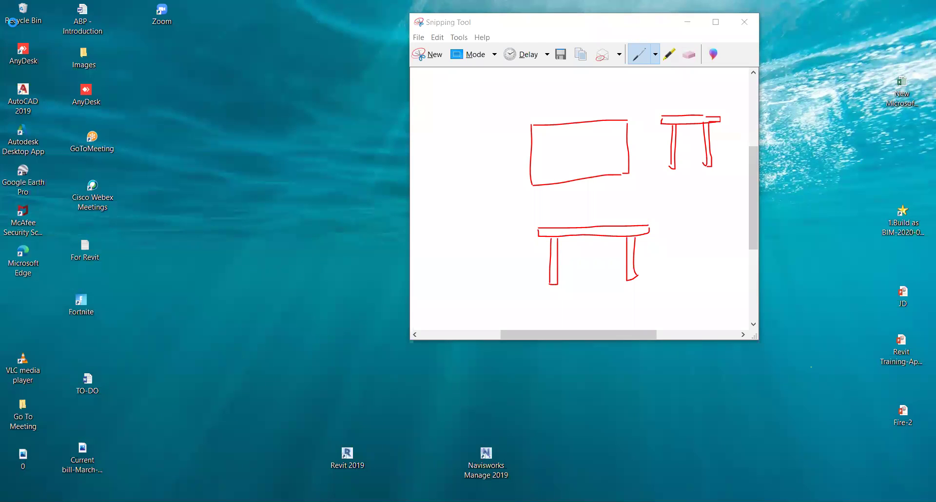
{"action": "key", "text": "alt+Tab"}
{"action": "left_click", "coordinate": [14, 24]}
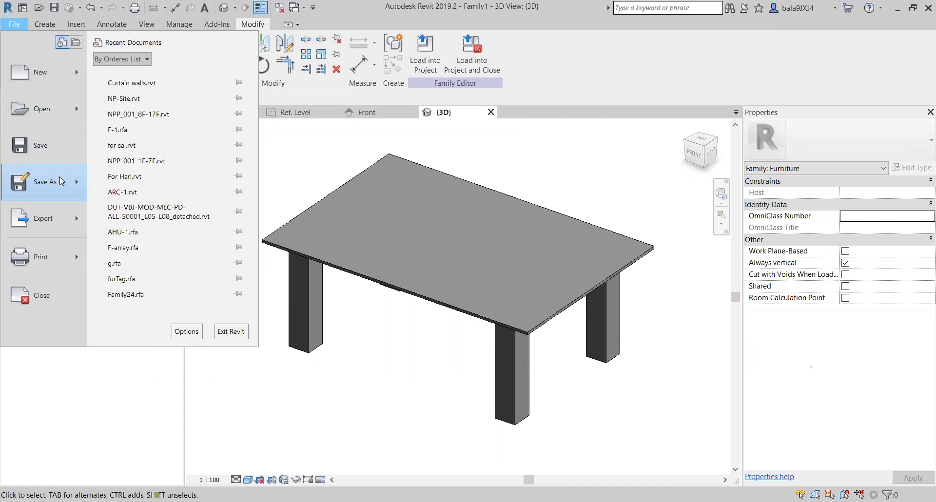
{"action": "mouse_move", "coordinate": [62, 182]}
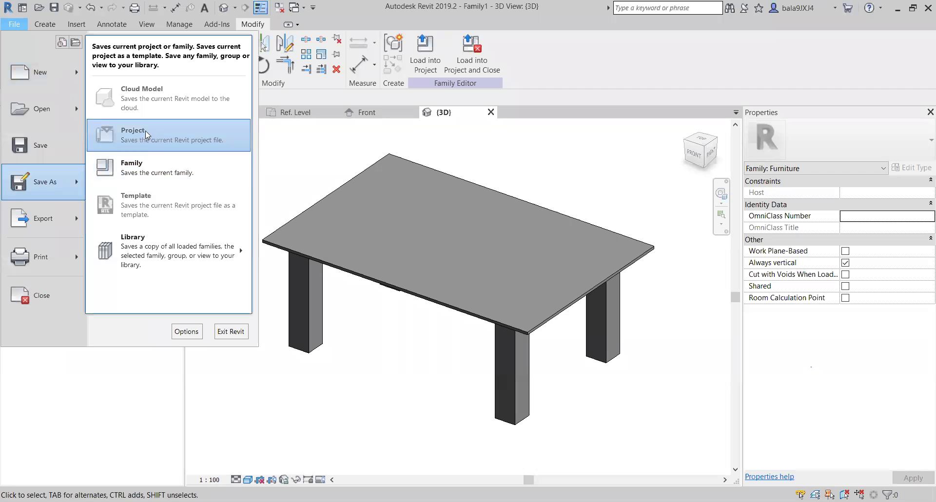
{"action": "left_click", "coordinate": [148, 172]}
{"action": "left_click", "coordinate": [353, 164]}
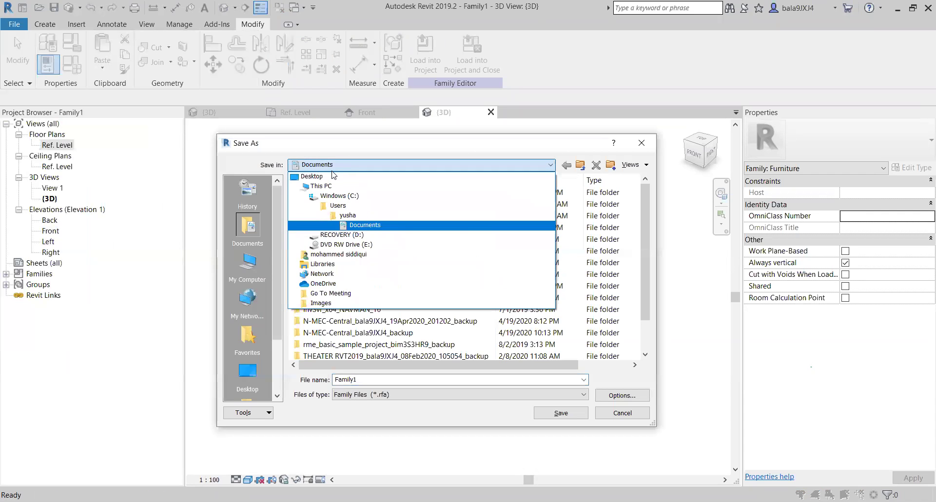
{"action": "left_click", "coordinate": [360, 197]}
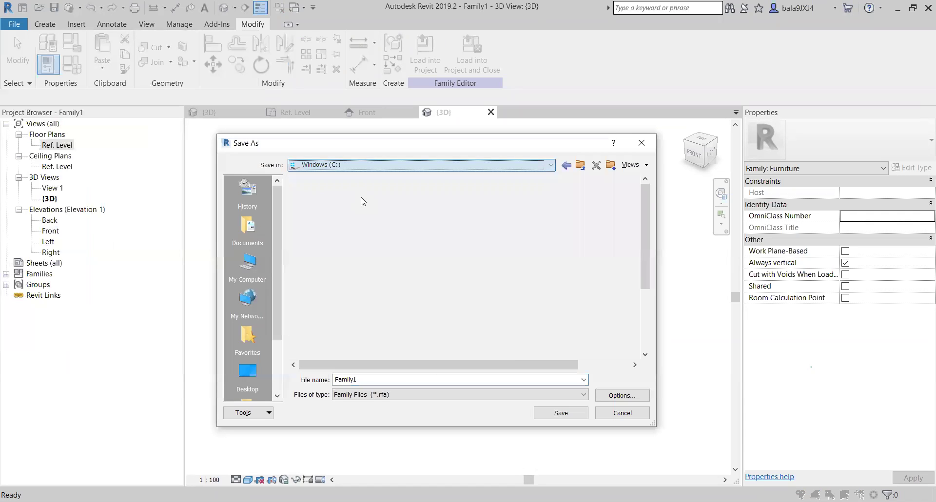
{"action": "left_click", "coordinate": [320, 300]}
{"action": "scroll", "coordinate": [321, 303], "scroll_direction": "down", "scroll_amount": 3}
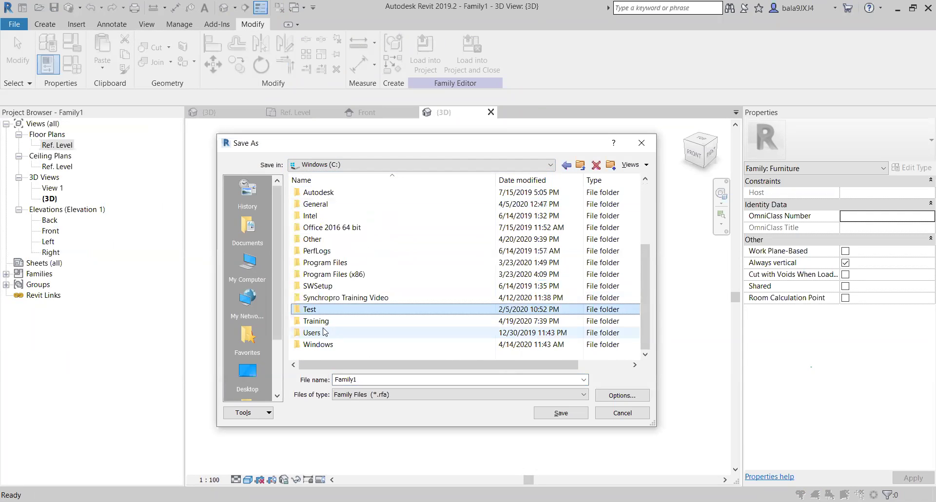
{"action": "double_click", "coordinate": [323, 321]}
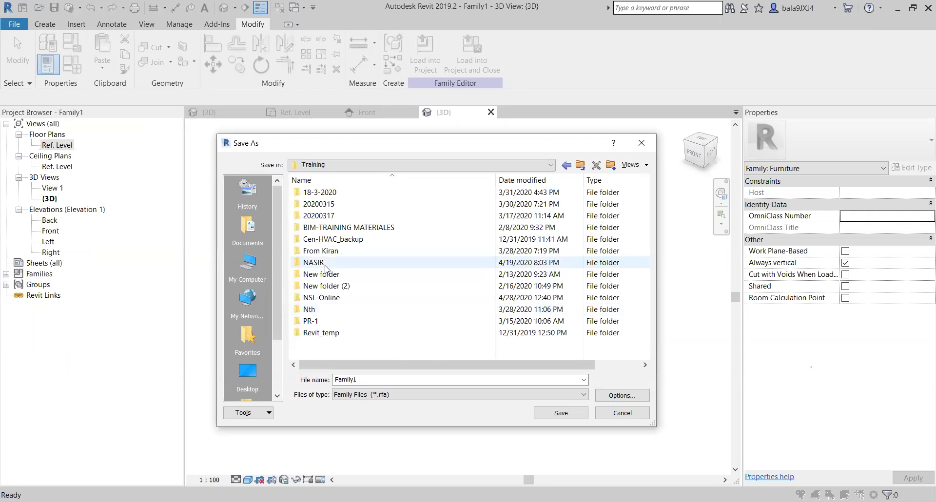
{"action": "double_click", "coordinate": [333, 298]}
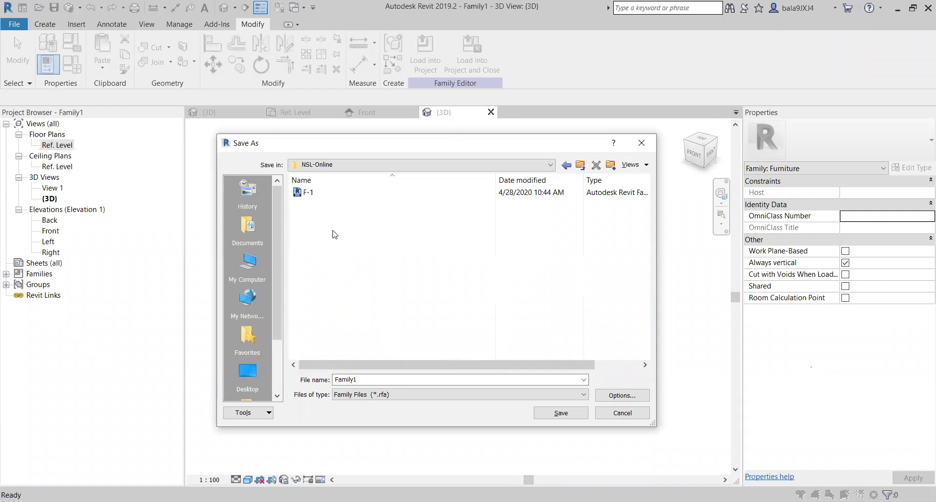
{"action": "double_click", "coordinate": [385, 379]}
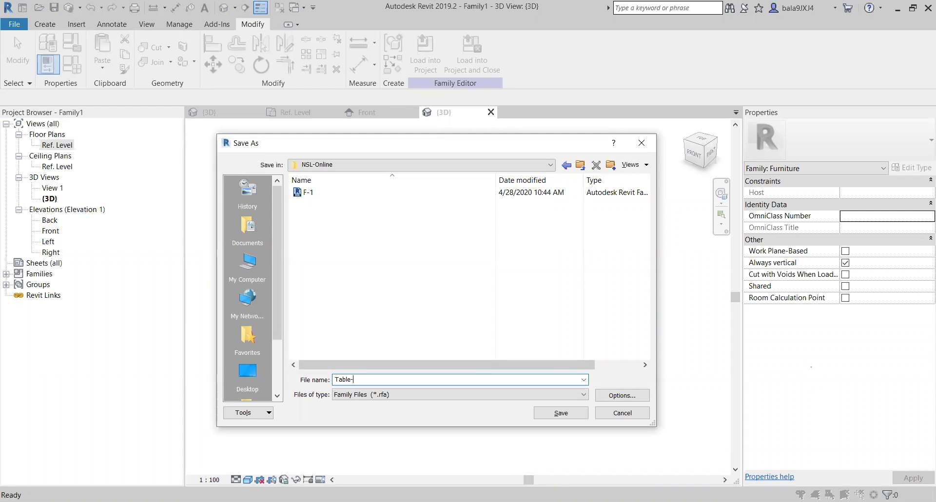
{"action": "left_click", "coordinate": [561, 413]}
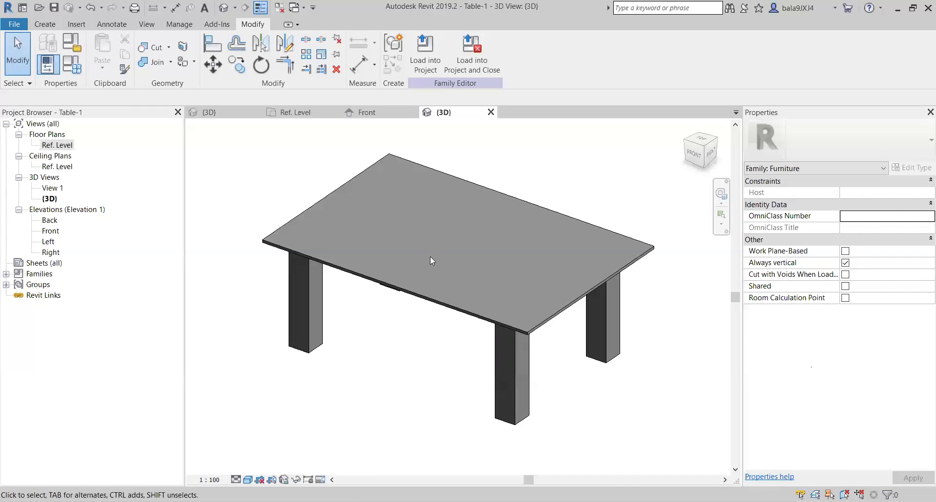
Close the table family's views and open the Level 1 floor plan of the Curtain walls project.
{"action": "left_click", "coordinate": [335, 112]}
{"action": "left_click", "coordinate": [335, 113]}
{"action": "left_click", "coordinate": [335, 112]}
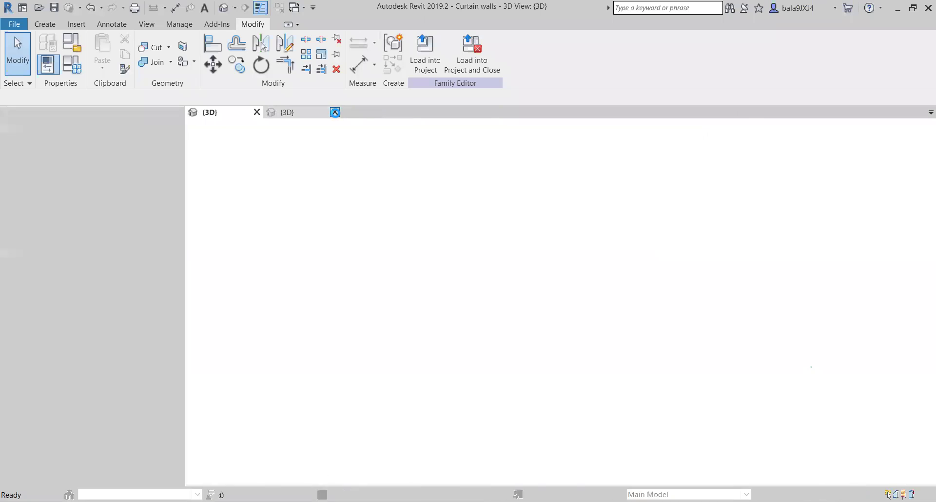
{"action": "left_click", "coordinate": [335, 112]}
{"action": "double_click", "coordinate": [53, 156]}
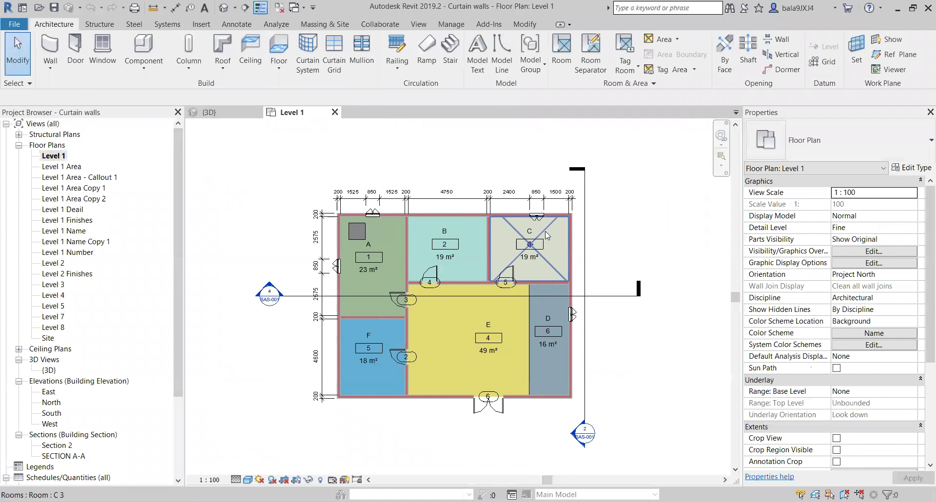
{"action": "scroll", "coordinate": [546, 231], "scroll_direction": "up", "scroll_amount": 2}
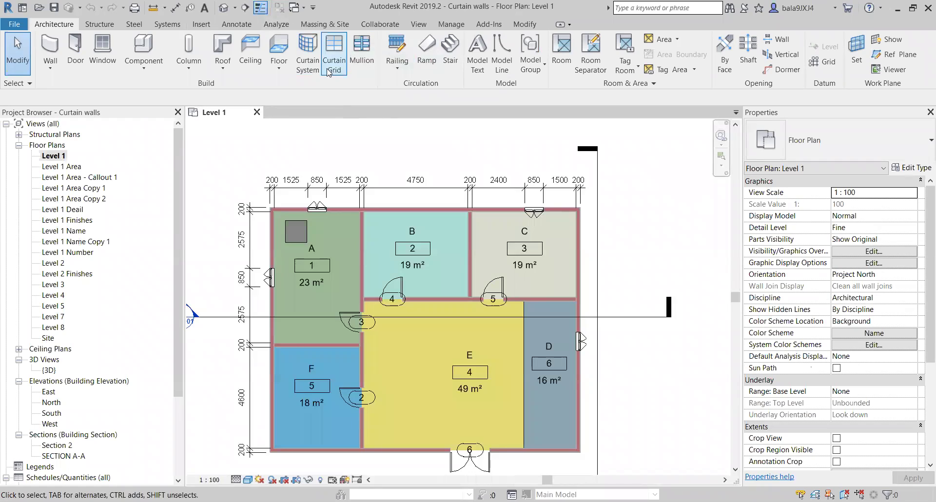
Load the Table-1 family from the Training\NSL-Online folder on drive C into the Curtain walls project.
{"action": "left_click", "coordinate": [201, 25]}
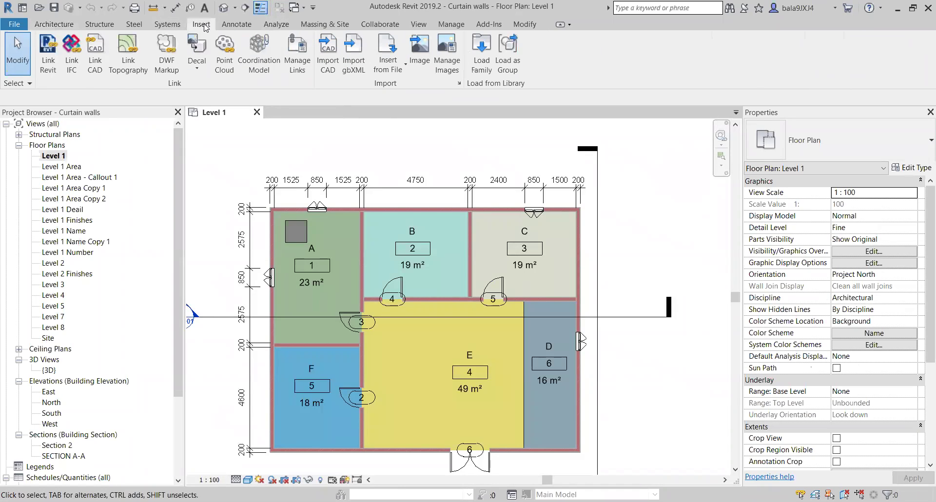
{"action": "left_click", "coordinate": [480, 69]}
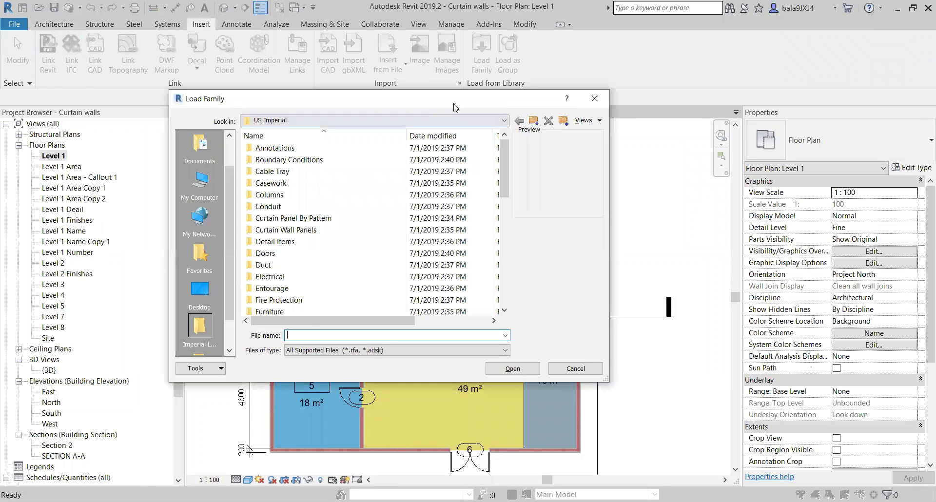
{"action": "left_click_drag", "start_coordinate": [454, 107], "coordinate": [569, 111]}
{"action": "left_click", "coordinate": [327, 195]}
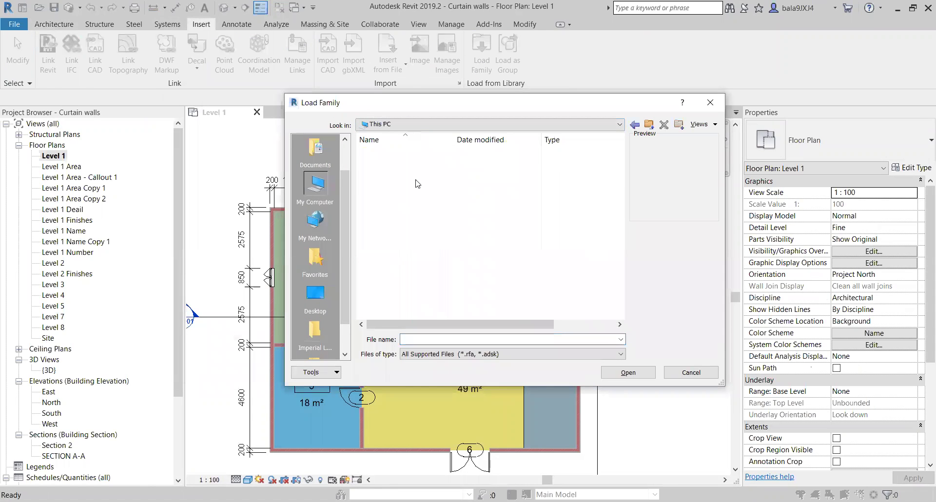
{"action": "double_click", "coordinate": [416, 271]}
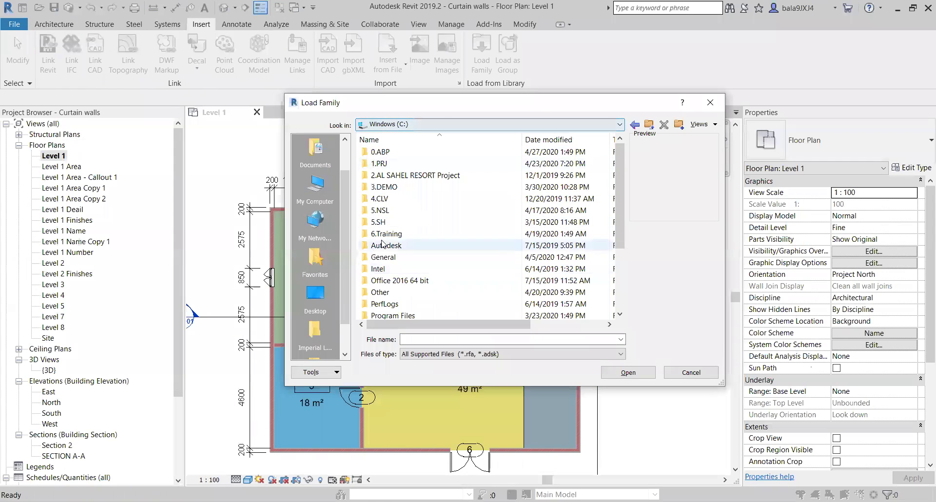
{"action": "left_click", "coordinate": [387, 293]}
{"action": "scroll", "coordinate": [388, 293], "scroll_direction": "down", "scroll_amount": 2}
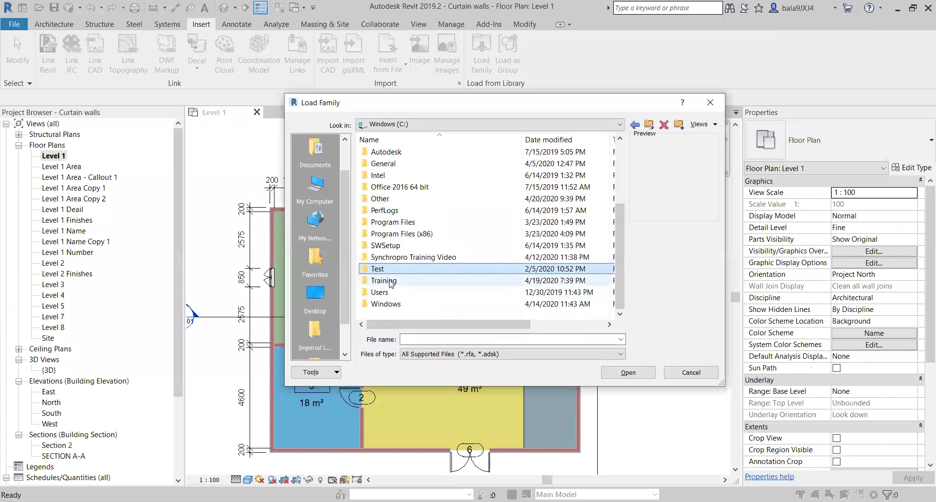
{"action": "double_click", "coordinate": [390, 282]}
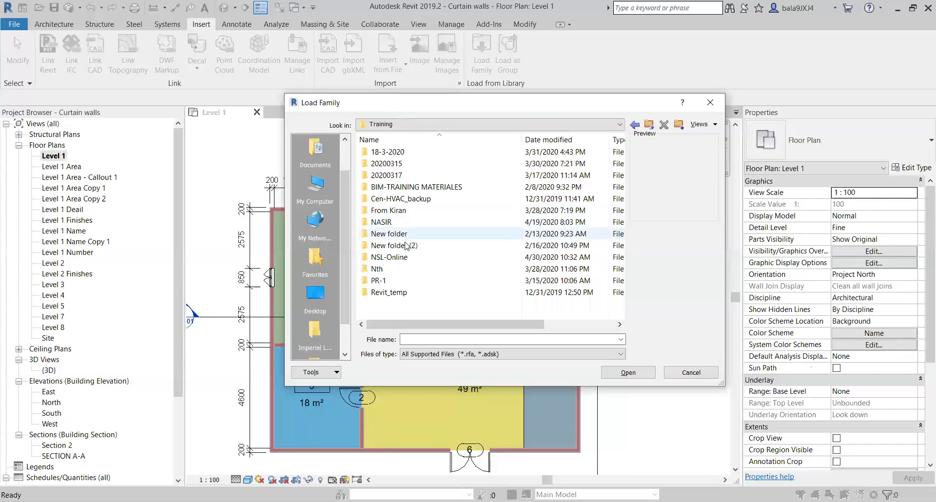
{"action": "double_click", "coordinate": [396, 257]}
{"action": "left_click", "coordinate": [383, 164]}
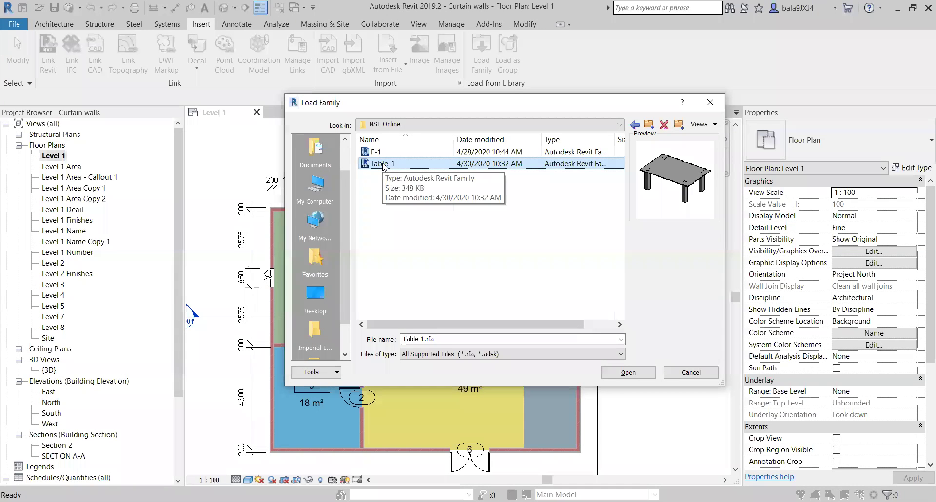
{"action": "left_click", "coordinate": [632, 374]}
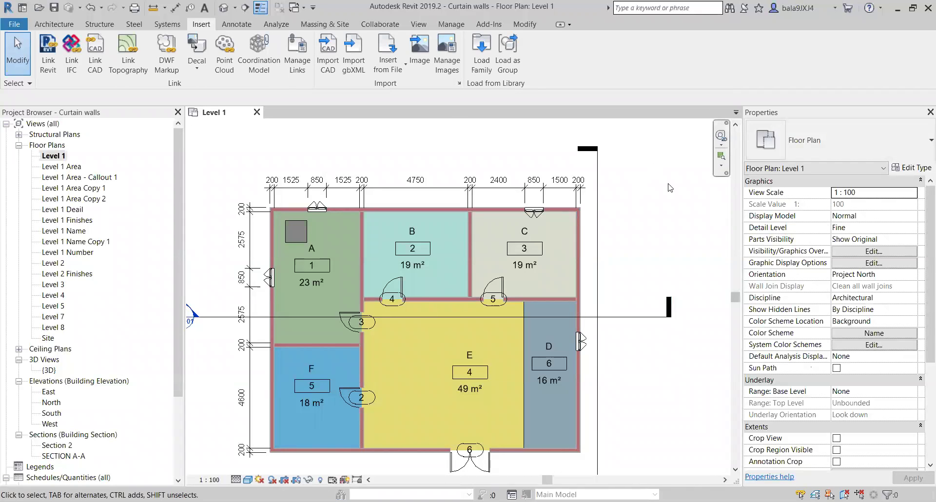
Place one instance of the Table-1 component in room E on the Level 1 floor plan.
{"action": "left_click", "coordinate": [65, 26]}
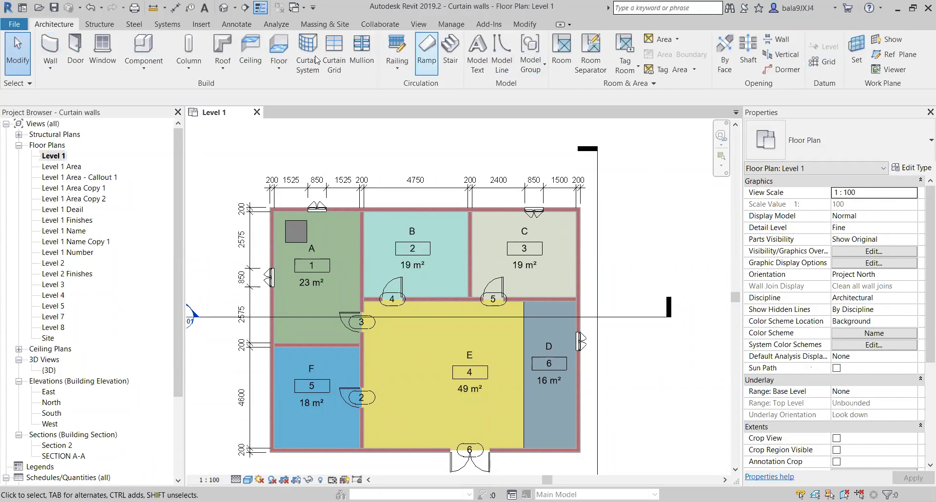
{"action": "left_click", "coordinate": [141, 42]}
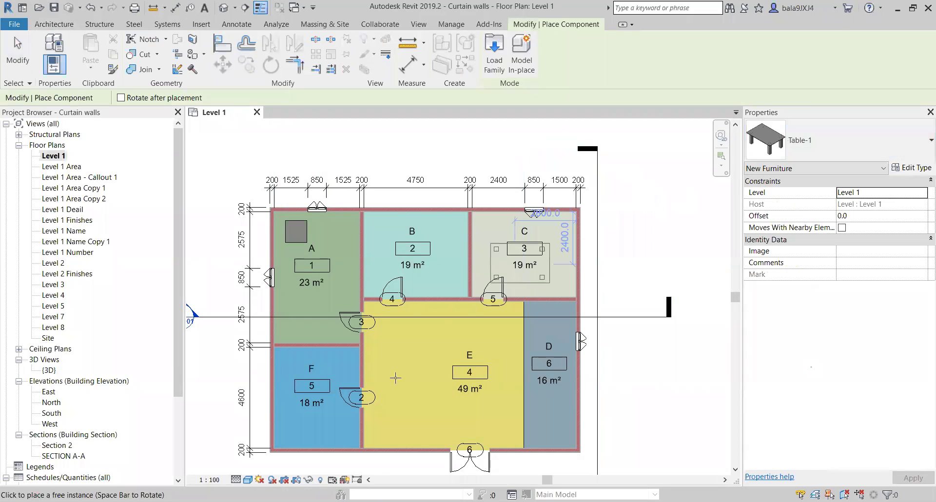
{"action": "left_click", "coordinate": [418, 339]}
{"action": "key", "text": "Escape"}
{"action": "key", "text": "Escape"}
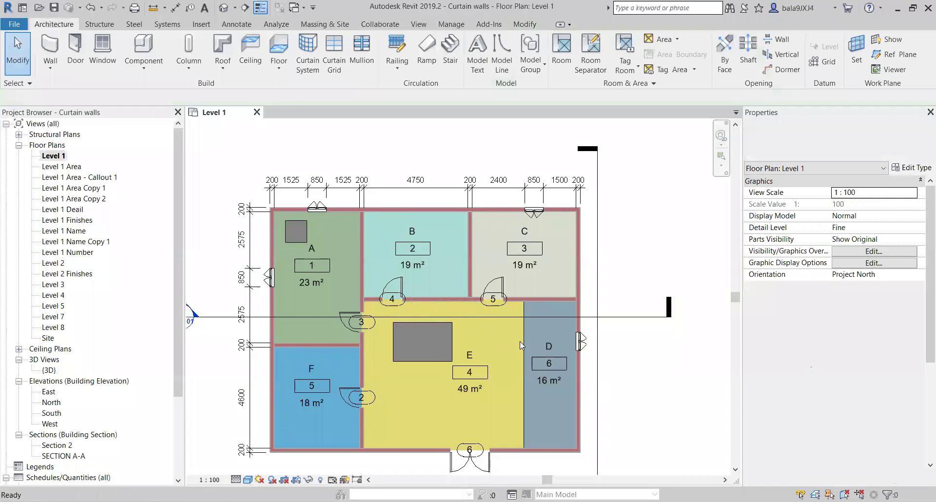
Examine the placed table in the Level 1 floor plan and the default 3D view.
{"action": "scroll", "coordinate": [449, 297], "scroll_direction": "down", "scroll_amount": 2}
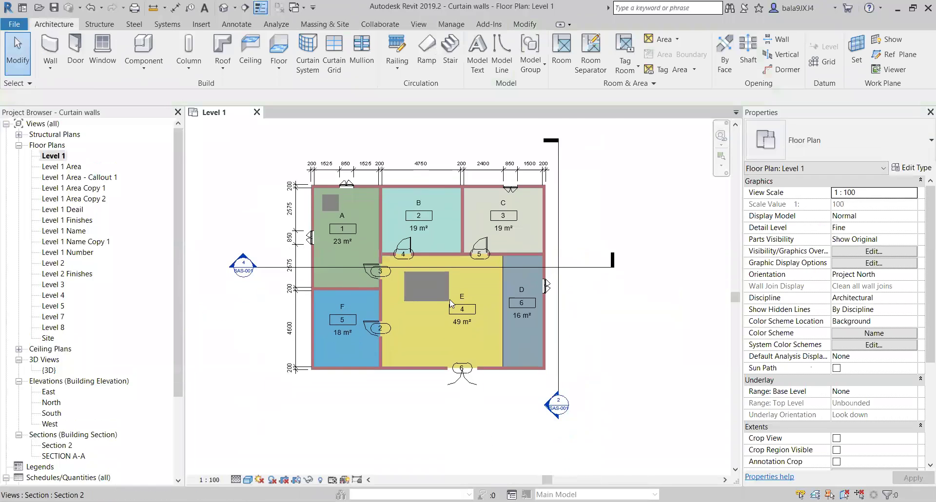
{"action": "scroll", "coordinate": [450, 302], "scroll_direction": "up", "scroll_amount": 2}
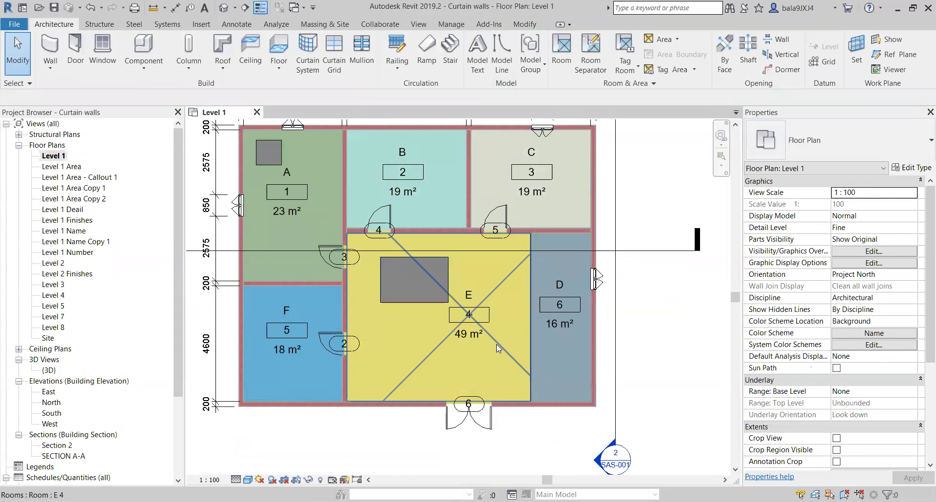
{"action": "scroll", "coordinate": [401, 201], "scroll_direction": "down", "scroll_amount": 2}
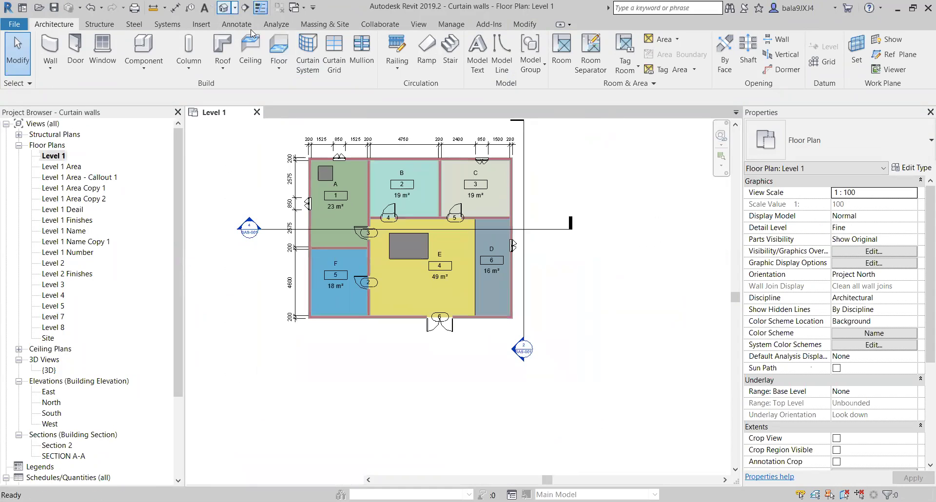
{"action": "middle_click_drag", "start_coordinate": [512, 366], "coordinate": [555, 425], "text": "shift"}
{"action": "scroll", "coordinate": [494, 361], "scroll_direction": "up", "scroll_amount": 2}
From Level 1, create a 3D section box around room E's wall to rooms B and C and its wall to room F, exposing the table.
{"action": "double_click", "coordinate": [53, 156]}
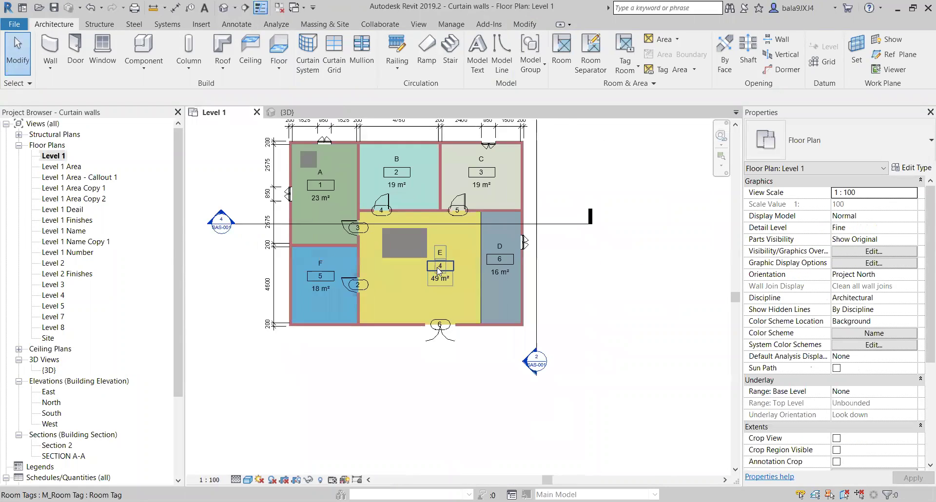
{"action": "scroll", "coordinate": [436, 268], "scroll_direction": "up", "scroll_amount": 2}
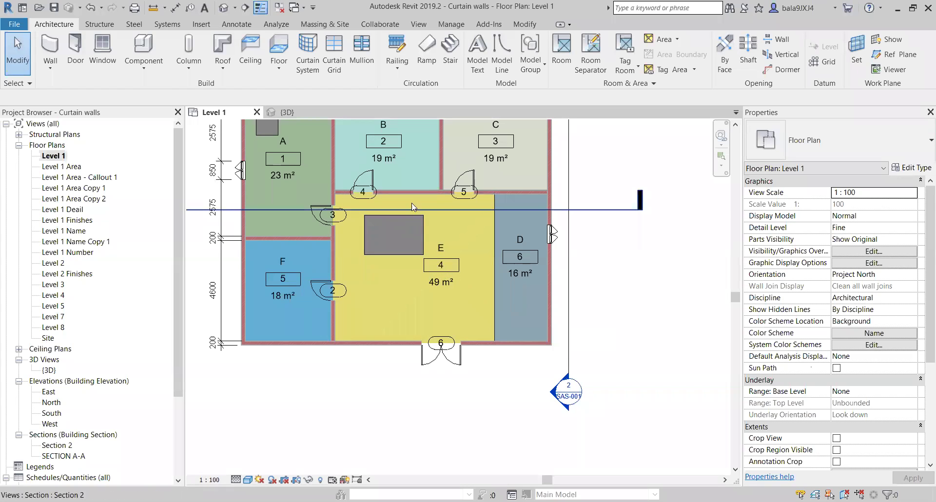
{"action": "left_click", "coordinate": [333, 259], "text": "ctrl"}
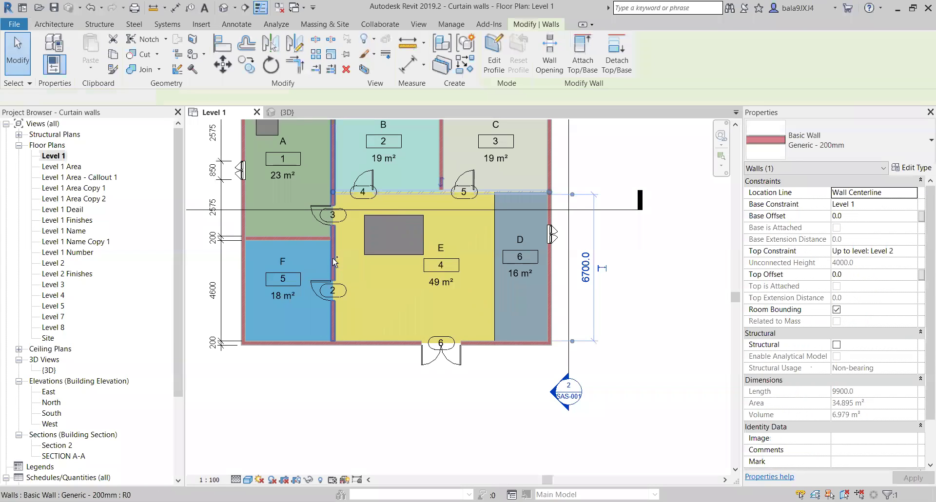
{"action": "left_click", "coordinate": [365, 70]}
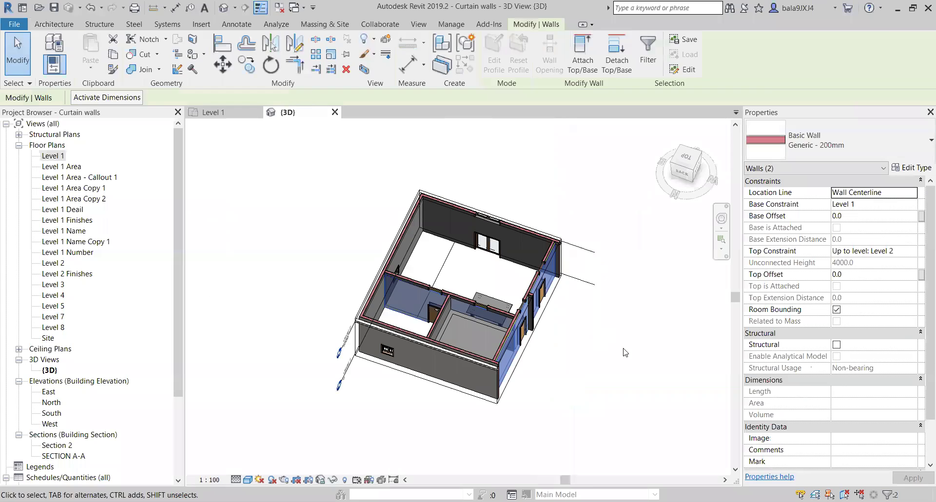
{"action": "left_click", "coordinate": [625, 352]}
{"action": "middle_click_drag", "start_coordinate": [625, 352], "coordinate": [625, 334], "text": "shift"}
{"action": "scroll", "coordinate": [478, 316], "scroll_direction": "up", "scroll_amount": 1}
{"action": "middle_click_drag", "start_coordinate": [435, 266], "coordinate": [426, 277], "text": "shift"}
{"action": "scroll", "coordinate": [493, 300], "scroll_direction": "up", "scroll_amount": 1}
{"action": "scroll", "coordinate": [505, 306], "scroll_direction": "up", "scroll_amount": 1}
{"action": "middle_click_drag", "start_coordinate": [517, 295], "coordinate": [510, 341], "text": "shift"}
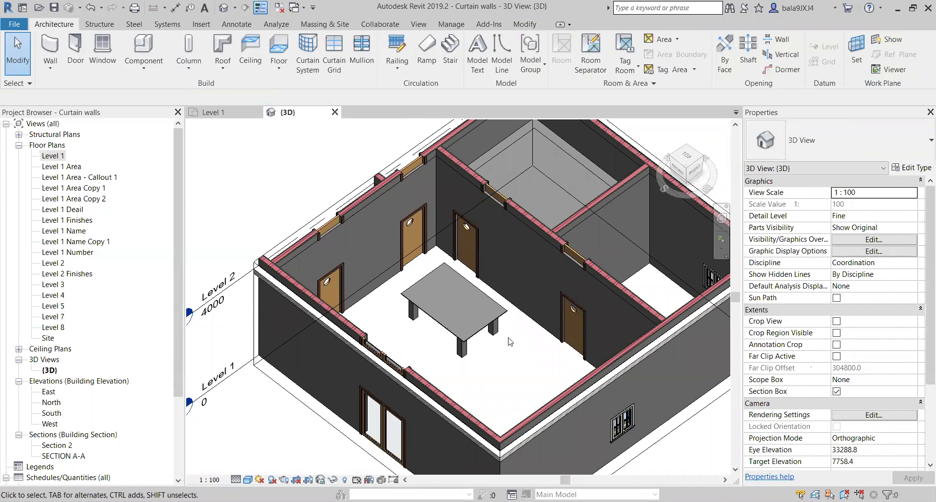
Place a perspective camera on Level 1 with a 1750 offset inside room E near its lower-right corner, aimed at the table.
{"action": "double_click", "coordinate": [52, 156]}
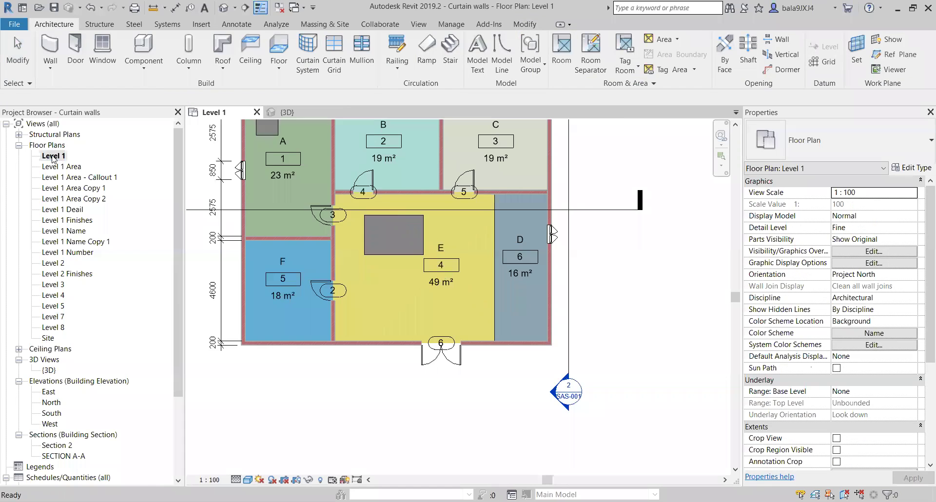
{"action": "left_click", "coordinate": [423, 27]}
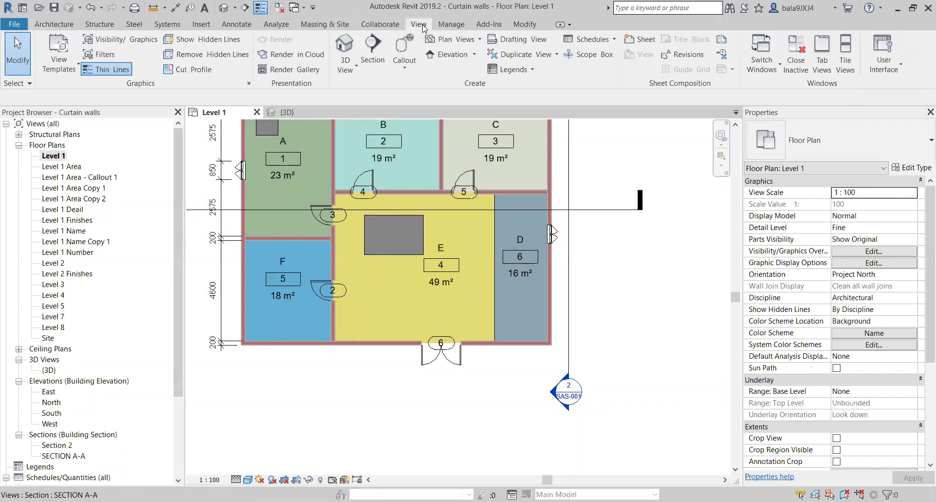
{"action": "left_click", "coordinate": [352, 65]}
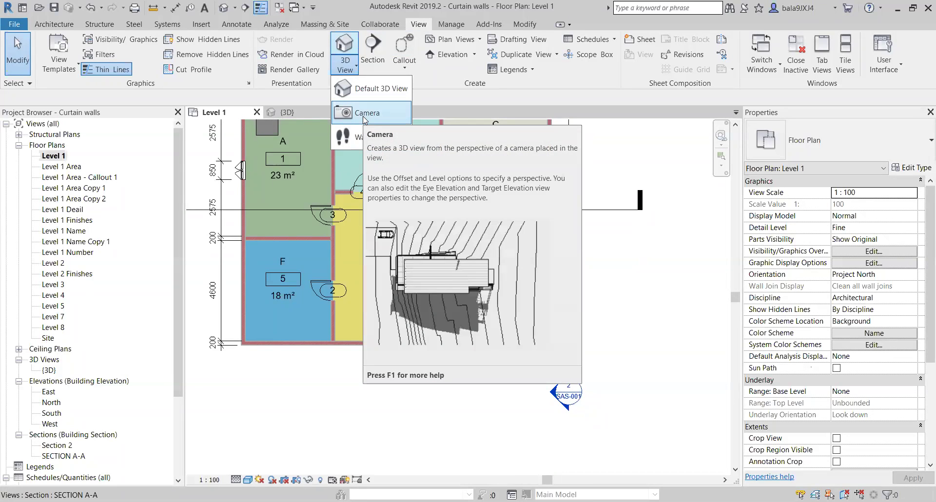
{"action": "left_click", "coordinate": [362, 116]}
{"action": "left_click", "coordinate": [478, 321]}
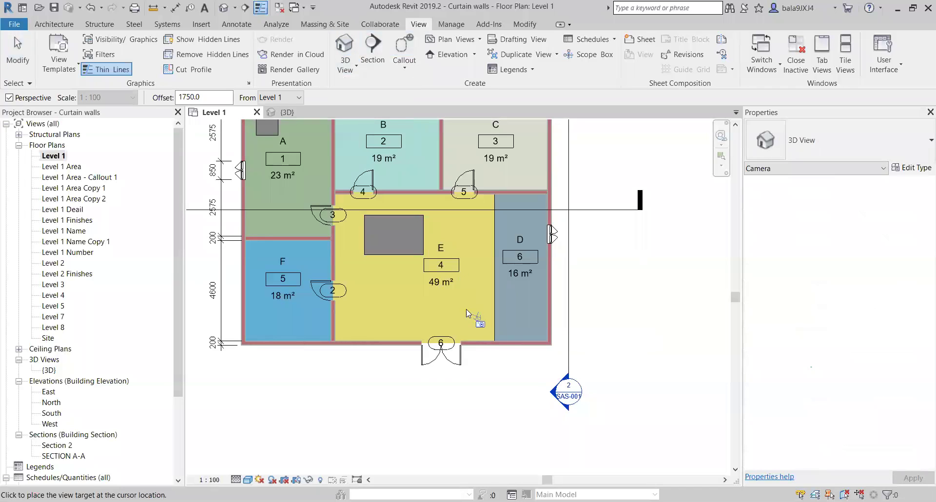
{"action": "left_click", "coordinate": [382, 229]}
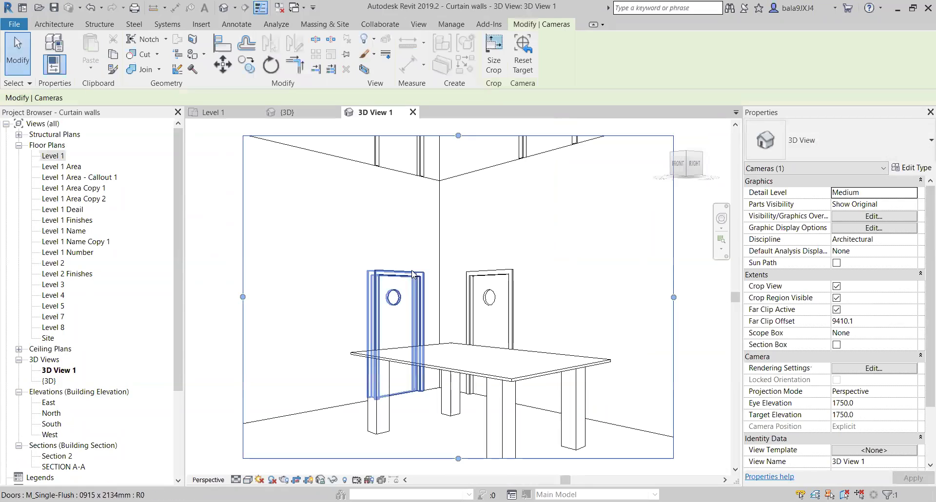
Set 3D View 1 to Fine detail level and the Shaded visual style.
{"action": "left_click", "coordinate": [236, 480]}
{"action": "left_click", "coordinate": [256, 467]}
{"action": "left_click", "coordinate": [247, 480]}
{"action": "left_click", "coordinate": [271, 430]}
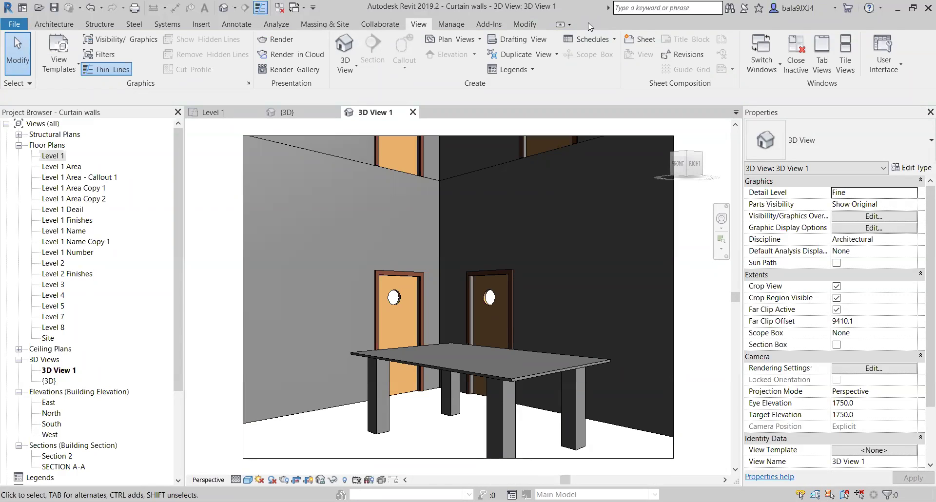
Place a second Level 1 camera outside the building, below room D, aimed at the table in room E.
{"action": "left_click", "coordinate": [346, 66]}
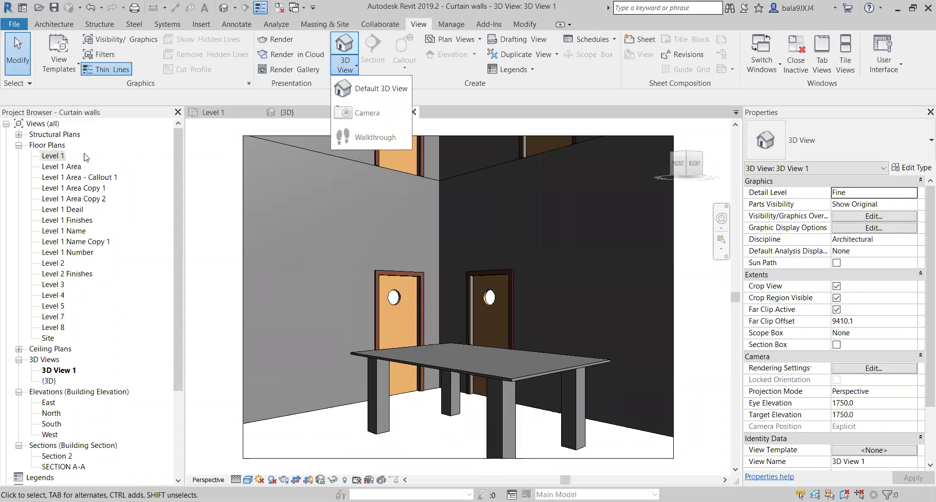
{"action": "left_click", "coordinate": [54, 156]}
{"action": "double_click", "coordinate": [54, 156]}
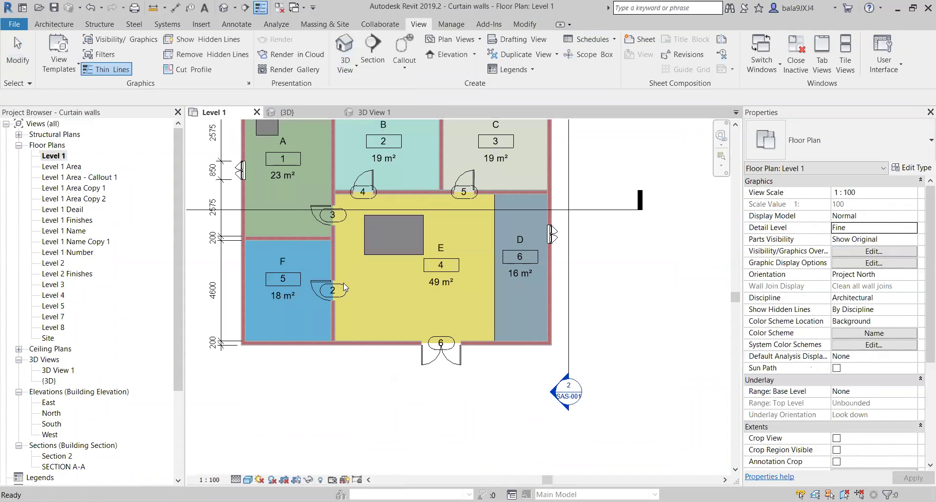
{"action": "left_click", "coordinate": [347, 69]}
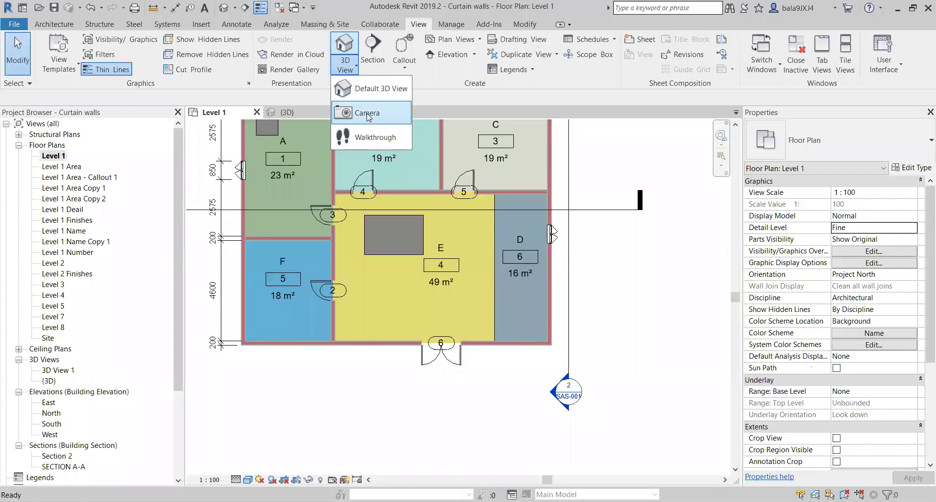
{"action": "left_click", "coordinate": [367, 113]}
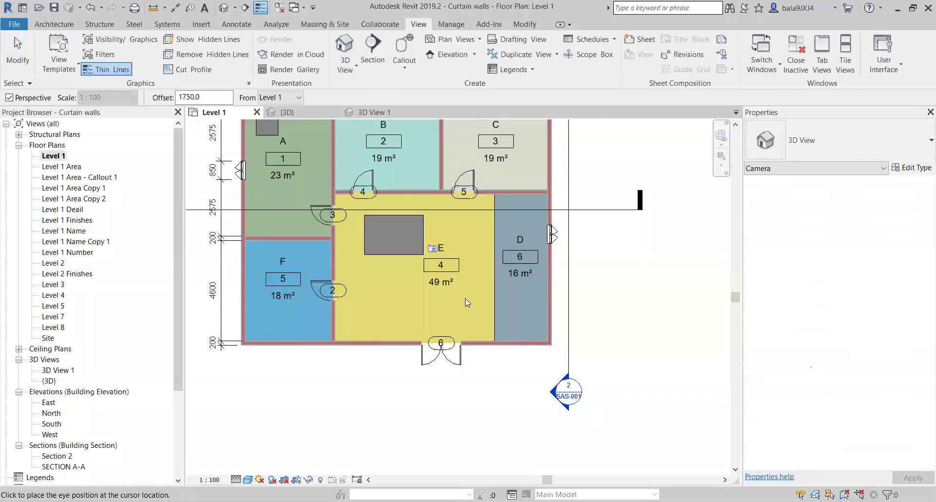
{"action": "left_click", "coordinate": [528, 364]}
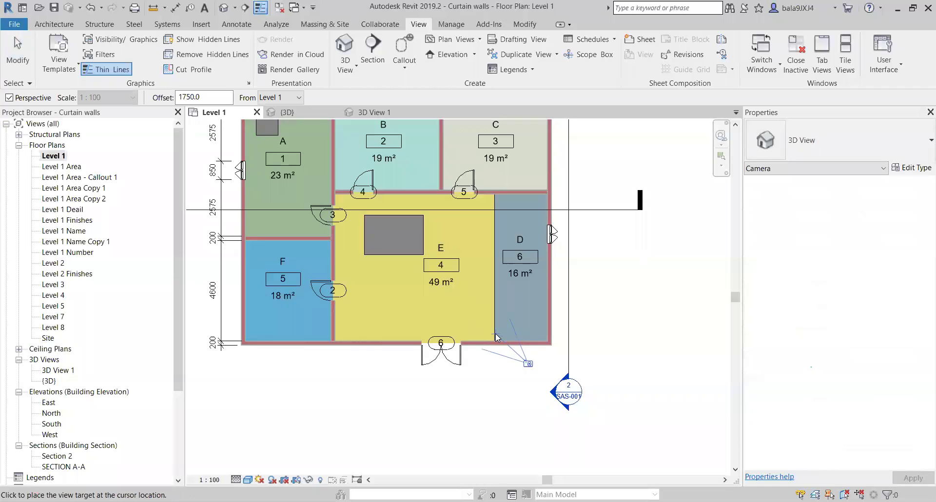
{"action": "left_click", "coordinate": [379, 227]}
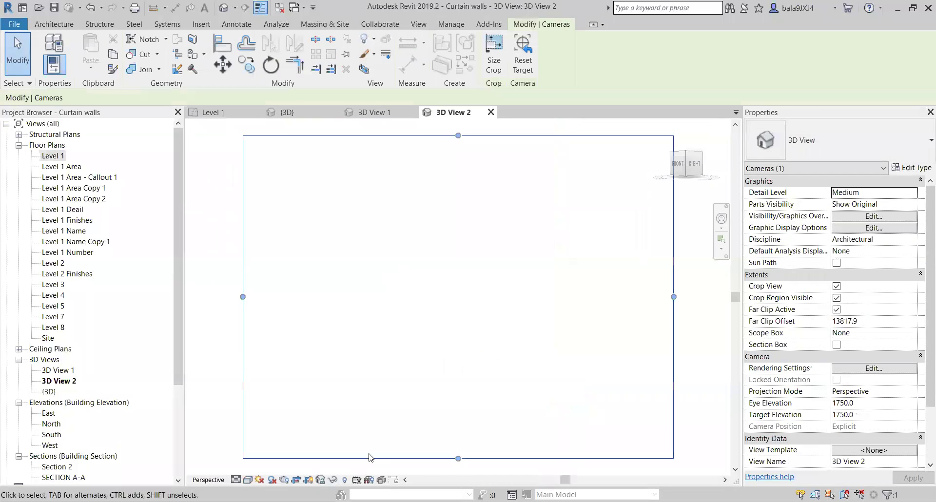
Set 3D View 2 to Fine detail level and the Shaded visual style.
{"action": "left_click", "coordinate": [249, 479]}
{"action": "left_click", "coordinate": [252, 468]}
{"action": "left_click", "coordinate": [249, 480]}
{"action": "left_click", "coordinate": [268, 430]}
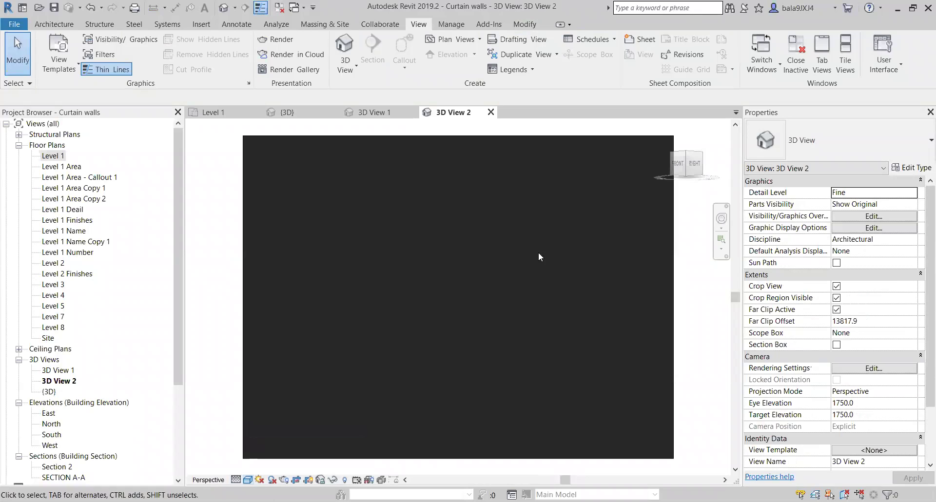
Place a third Level 1 camera in the lower-right corner of room E, with its target across the table in room A.
{"action": "double_click", "coordinate": [51, 156]}
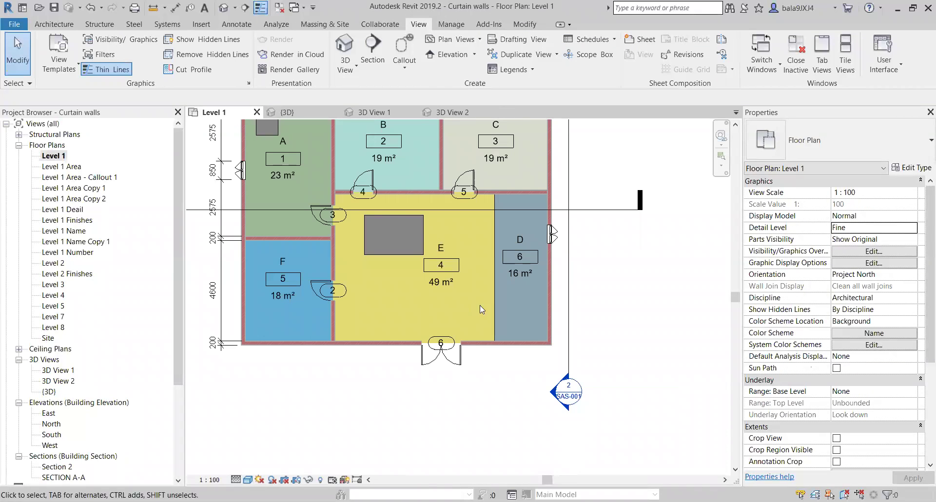
{"action": "left_click", "coordinate": [351, 70]}
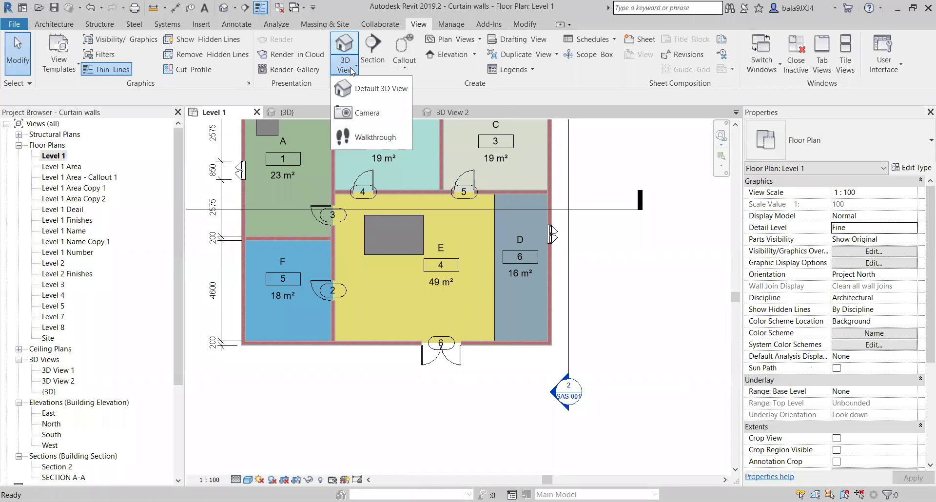
{"action": "left_click", "coordinate": [365, 95]}
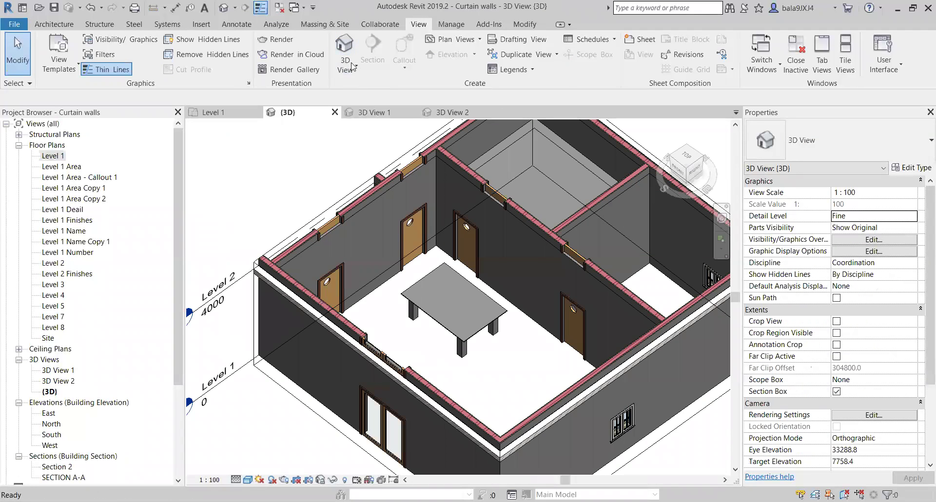
{"action": "left_click", "coordinate": [49, 155]}
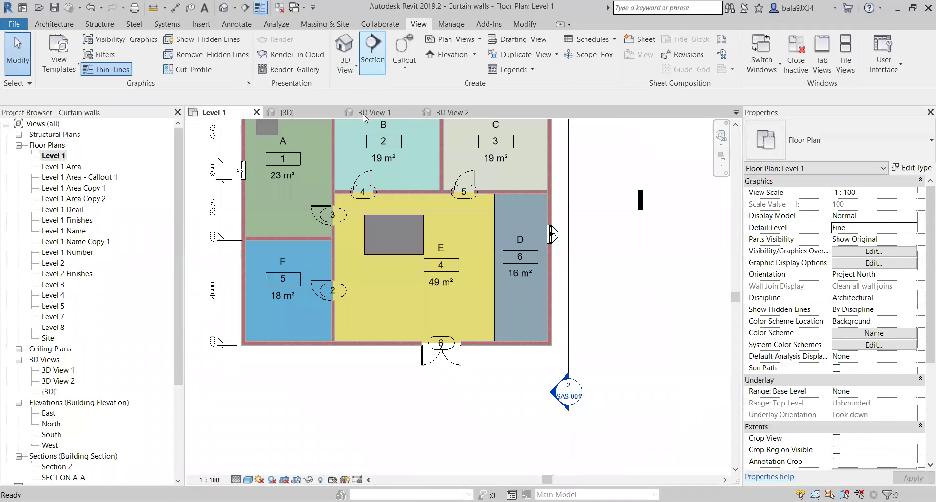
{"action": "left_click", "coordinate": [351, 70]}
{"action": "left_click", "coordinate": [365, 106]}
{"action": "left_click", "coordinate": [488, 334]}
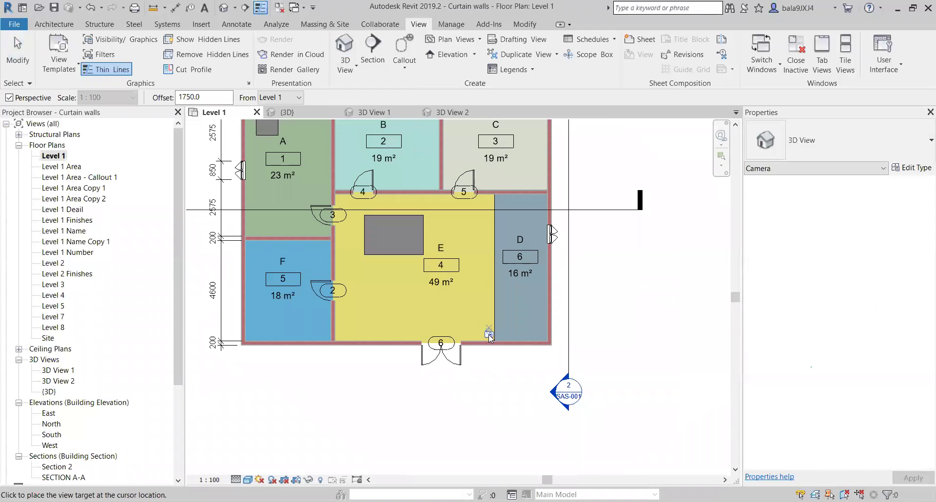
{"action": "left_click", "coordinate": [300, 156]}
{"action": "key", "text": "Escape"}
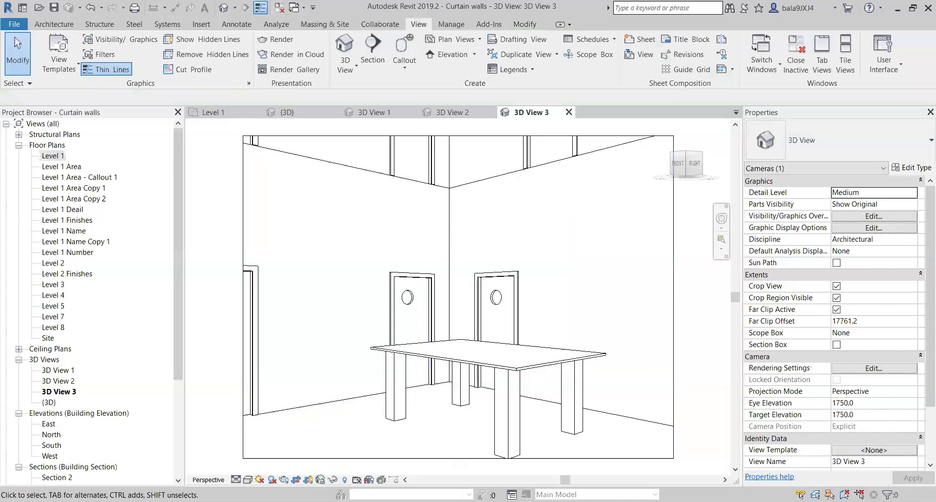
Set 3D View 3 to Fine detail level and the Shaded visual style.
{"action": "left_click", "coordinate": [236, 479]}
{"action": "left_click", "coordinate": [258, 469]}
{"action": "left_click", "coordinate": [248, 479]}
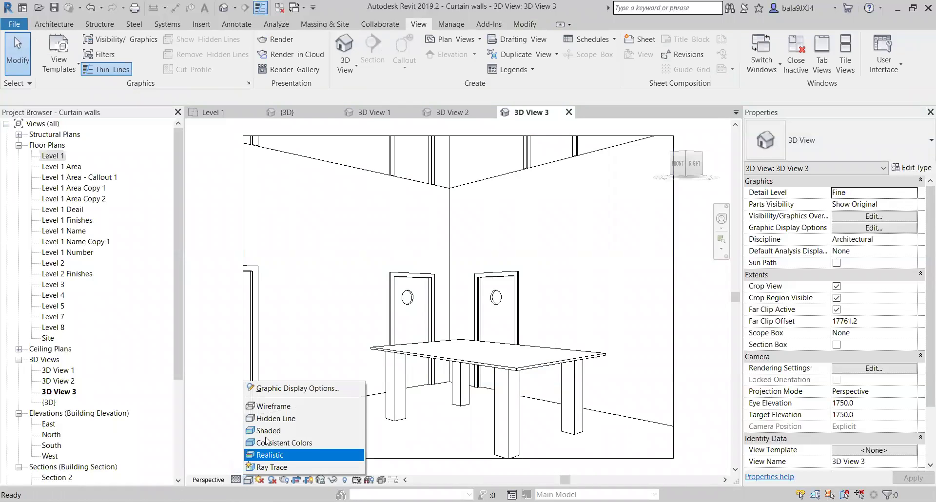
{"action": "left_click", "coordinate": [268, 427]}
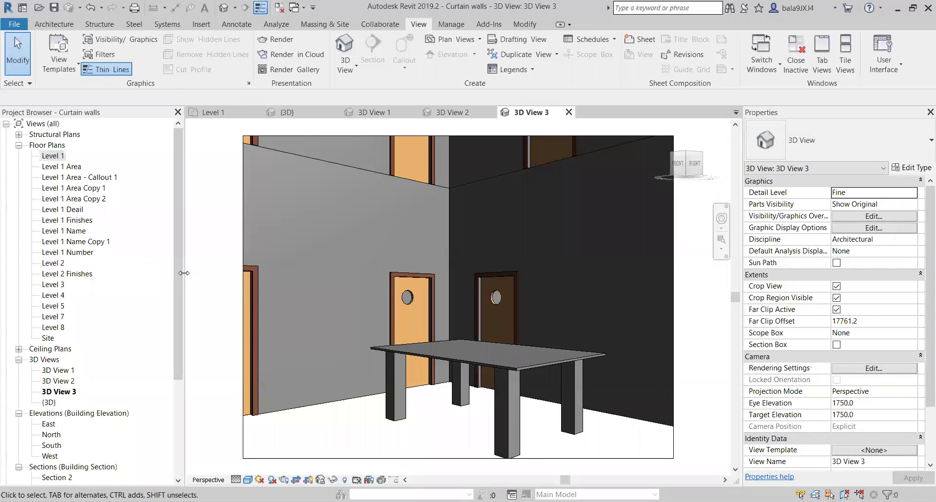
Render 3D View 3 at Medium quality.
{"action": "right_click", "coordinate": [64, 393]}
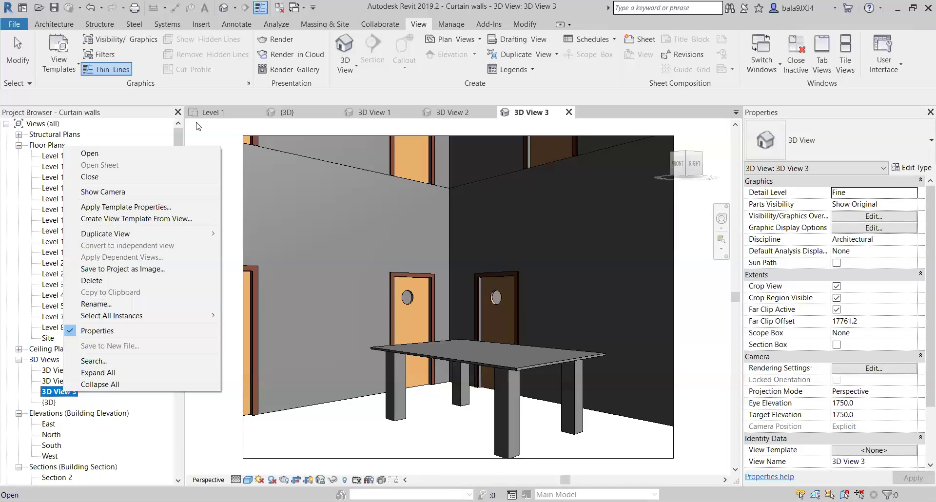
{"action": "left_click", "coordinate": [209, 132]}
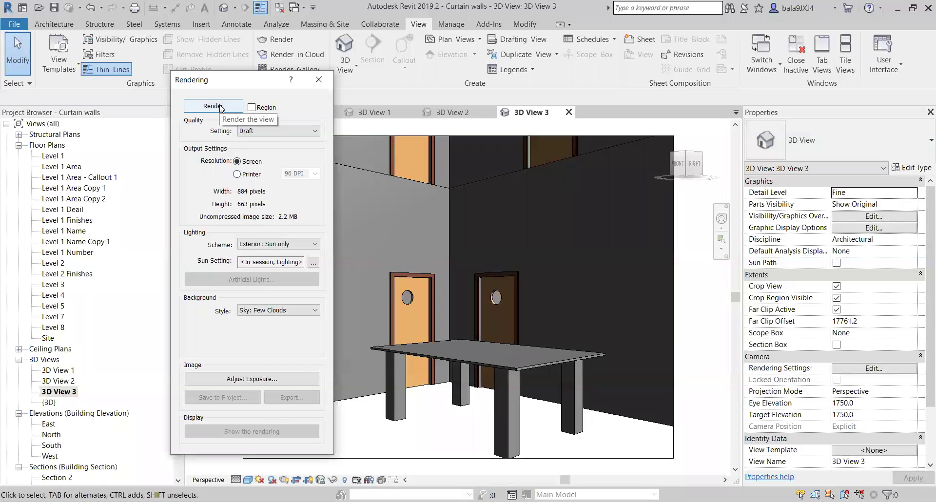
{"action": "left_click", "coordinate": [262, 131]}
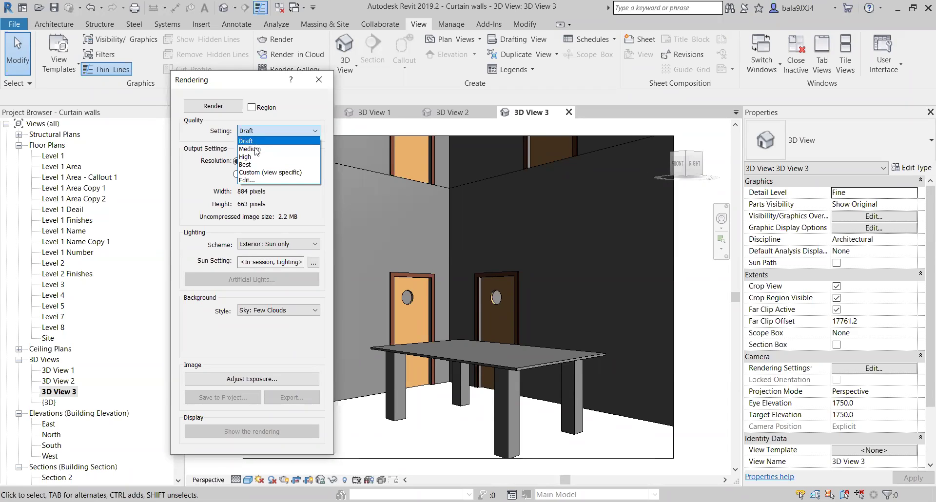
{"action": "left_click", "coordinate": [257, 152]}
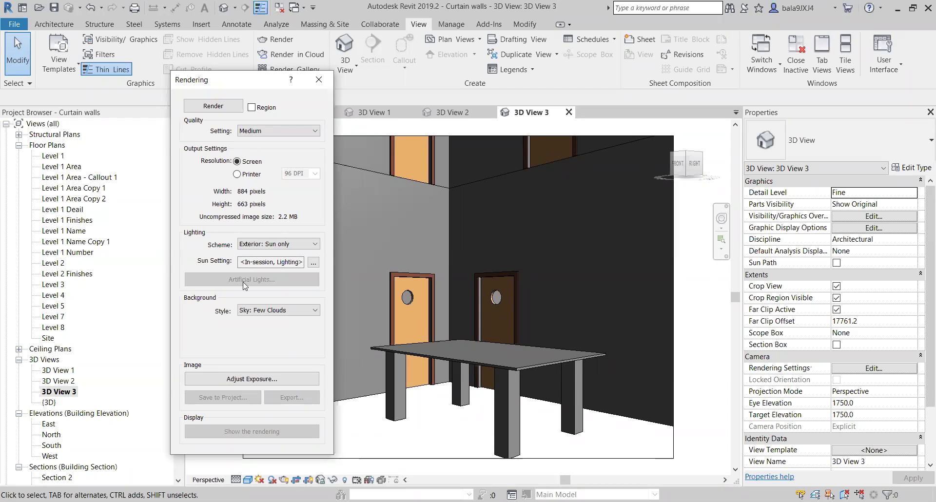
{"action": "left_click", "coordinate": [214, 107]}
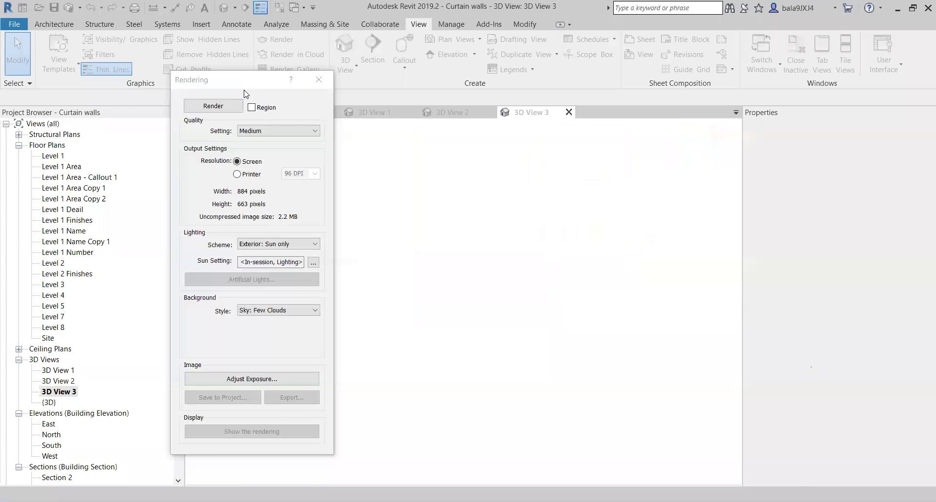
{"action": "left_click", "coordinate": [240, 101]}
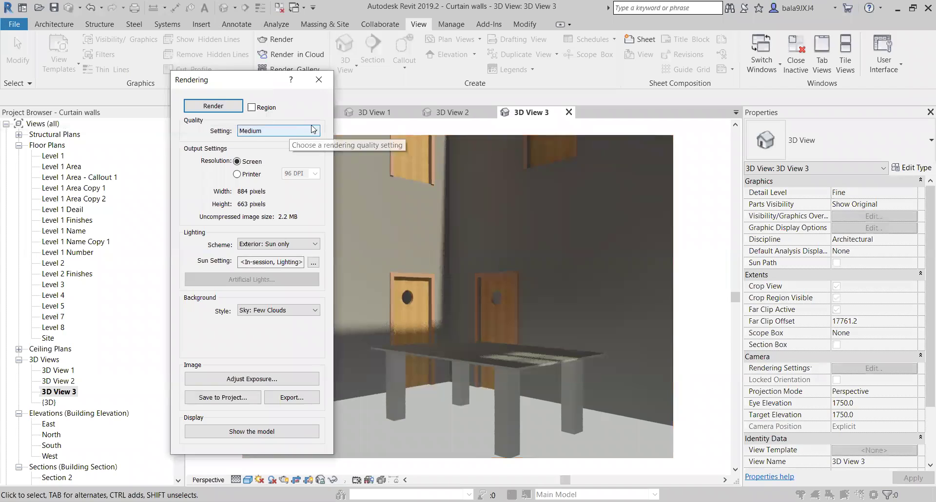
Save the rendering of 3D View 3 to the project as 1, switch back to the model display and close the Rendering dialog.
{"action": "left_click_drag", "start_coordinate": [265, 83], "coordinate": [155, 63]}
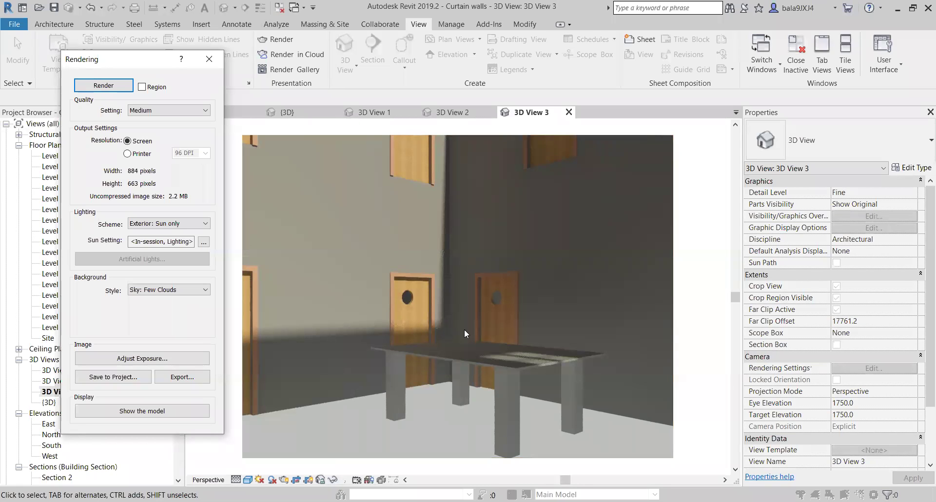
{"action": "left_click_drag", "start_coordinate": [150, 60], "coordinate": [221, 53]}
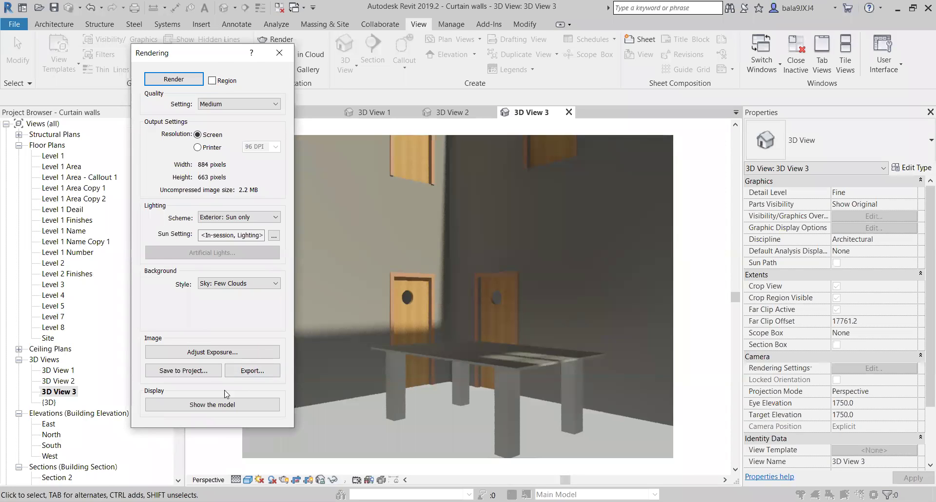
{"action": "left_click", "coordinate": [188, 372]}
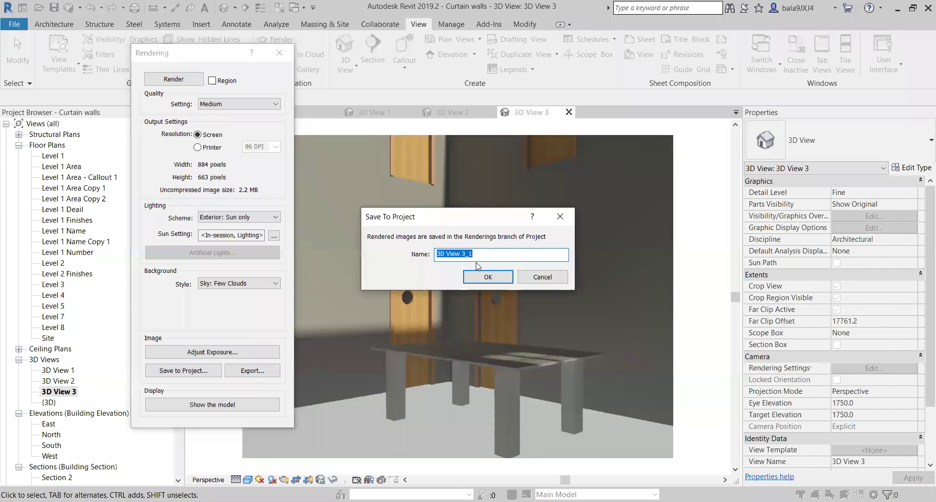
{"action": "left_click", "coordinate": [486, 276]}
{"action": "left_click", "coordinate": [213, 405]}
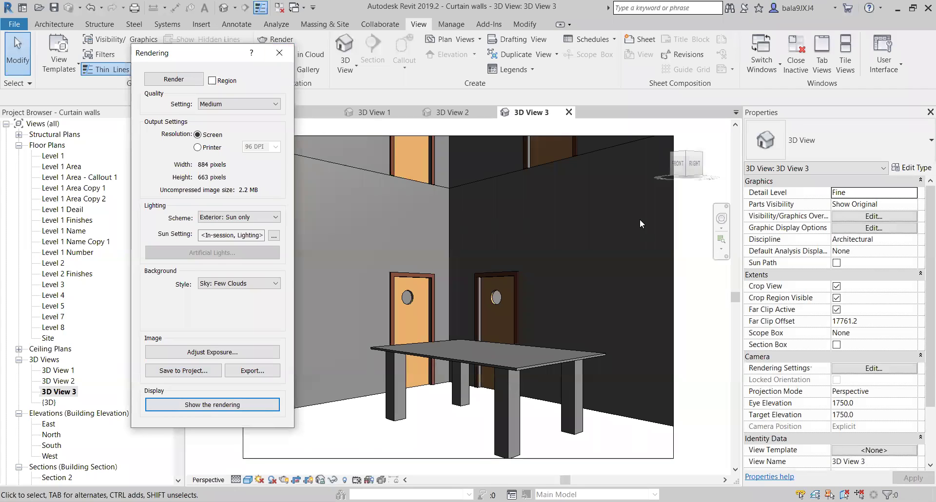
{"action": "key", "text": "Escape"}
Open the saved rendering 1 from the project's Renderings branch.
{"action": "left_click_drag", "start_coordinate": [182, 304], "coordinate": [184, 394]}
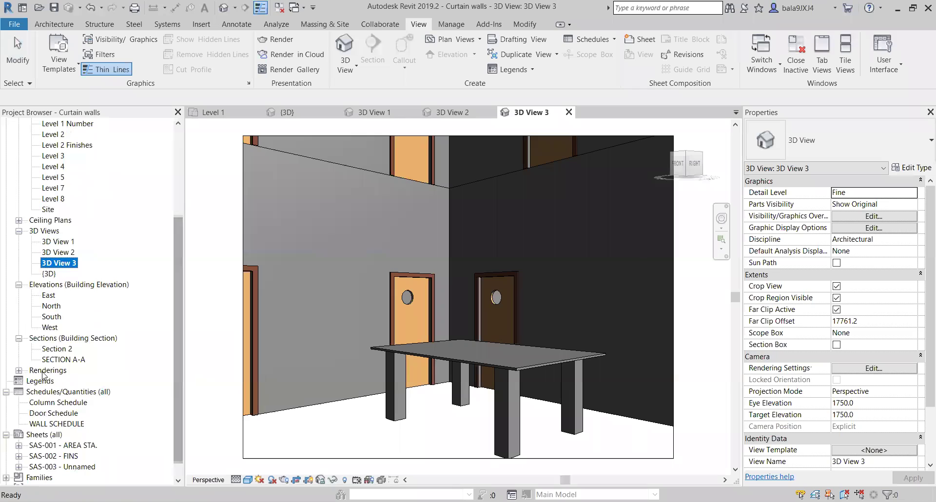
{"action": "left_click", "coordinate": [18, 371]}
{"action": "left_click", "coordinate": [43, 380]}
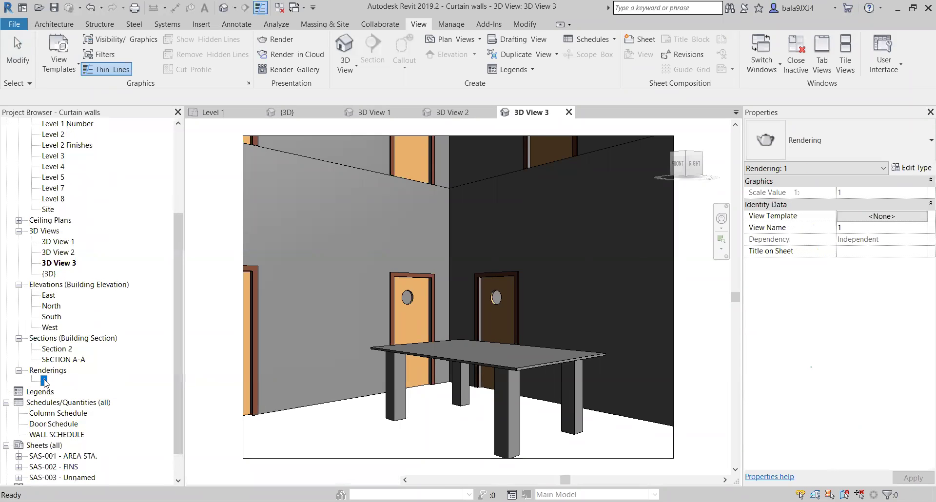
{"action": "double_click", "coordinate": [44, 380]}
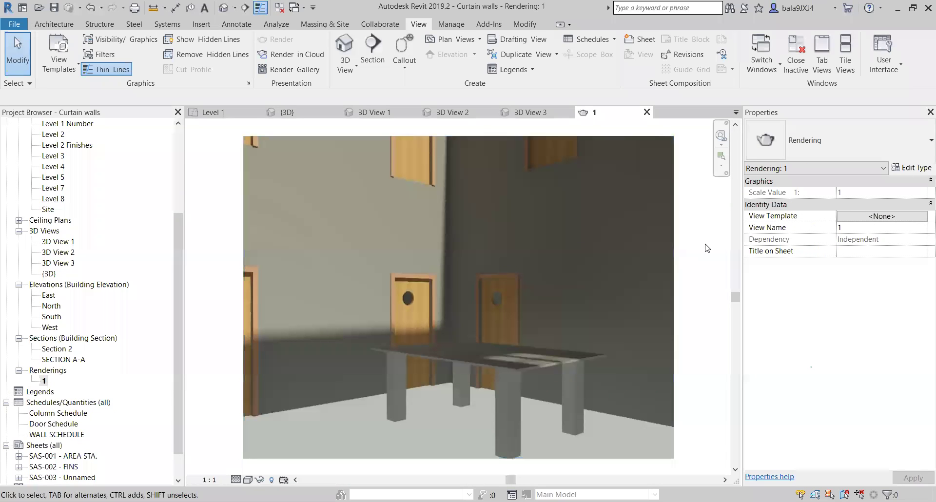
{"action": "left_click", "coordinate": [436, 233]}
{"action": "left_click", "coordinate": [698, 213]}
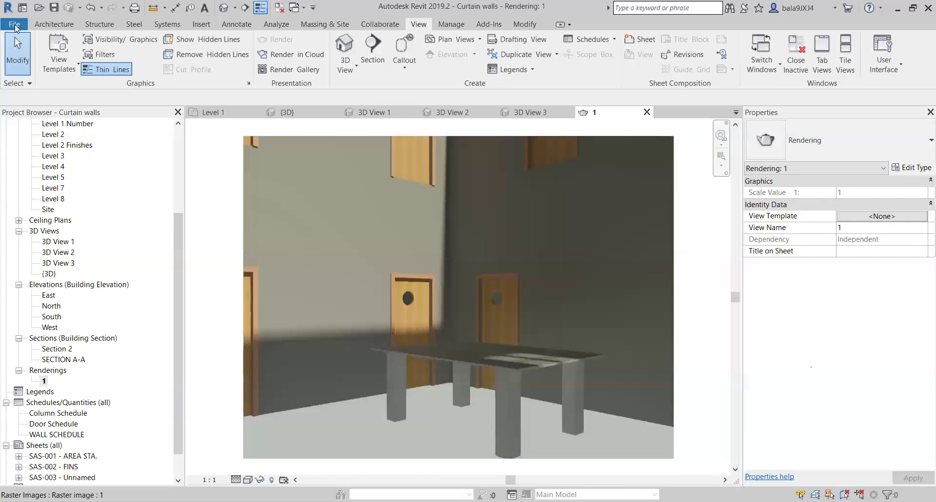
Examine the image export settings for rendering 1, including the file formats offered for shaded views, and leave without exporting.
{"action": "left_click", "coordinate": [14, 26]}
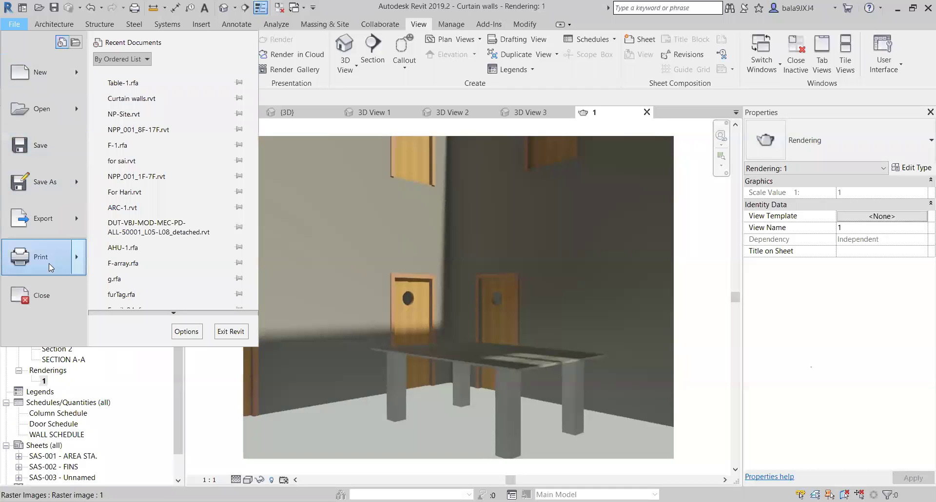
{"action": "mouse_move", "coordinate": [54, 214]}
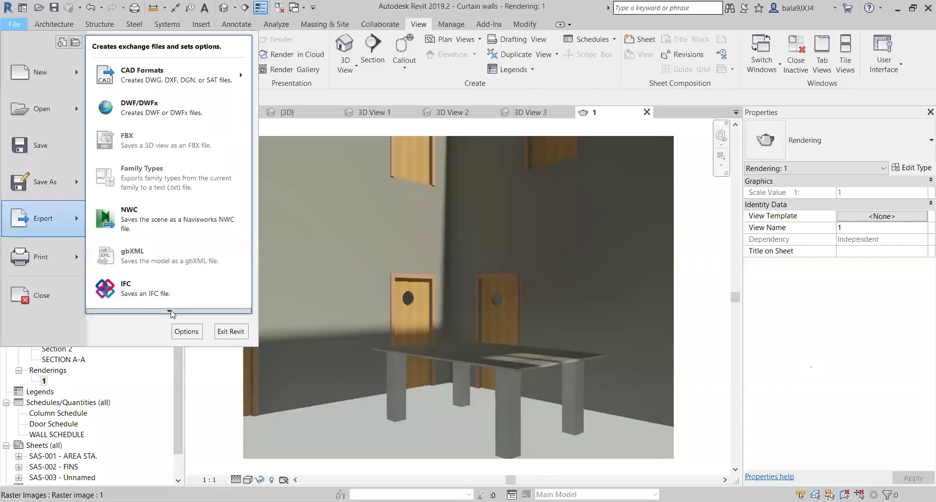
{"action": "mouse_move", "coordinate": [172, 313]}
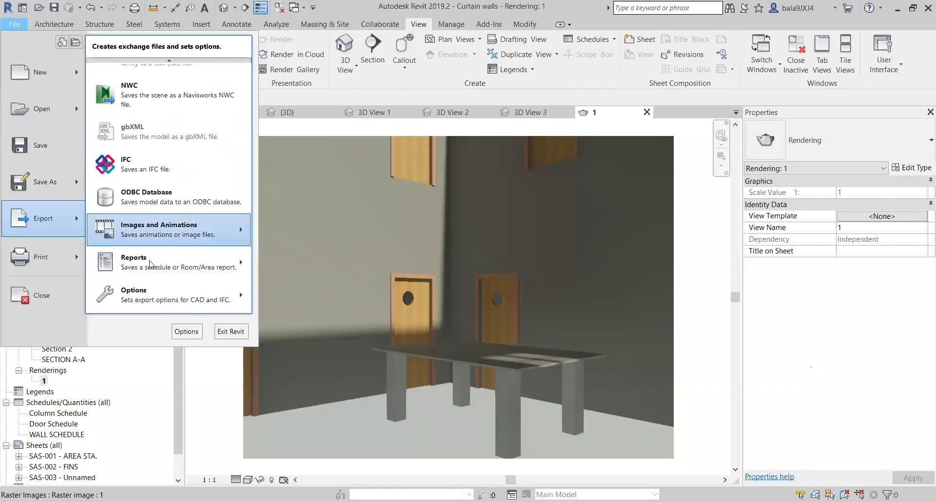
{"action": "mouse_move", "coordinate": [156, 223]}
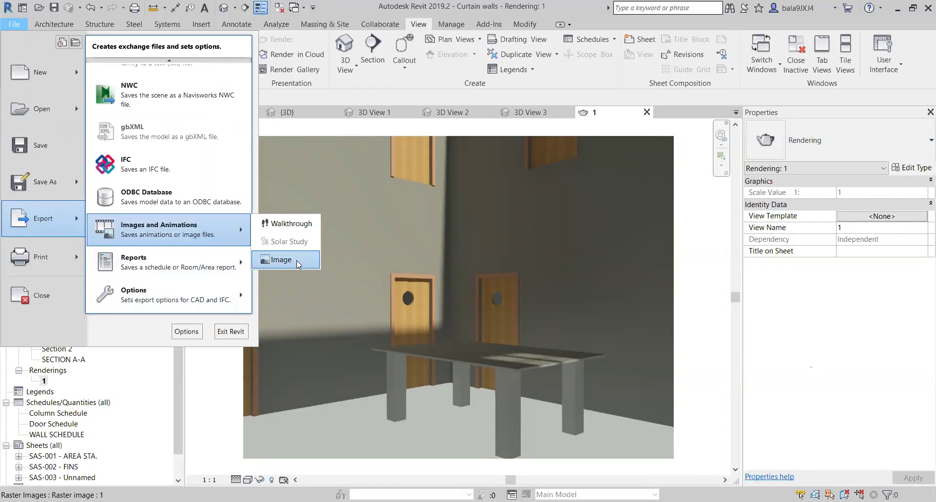
{"action": "left_click", "coordinate": [280, 259]}
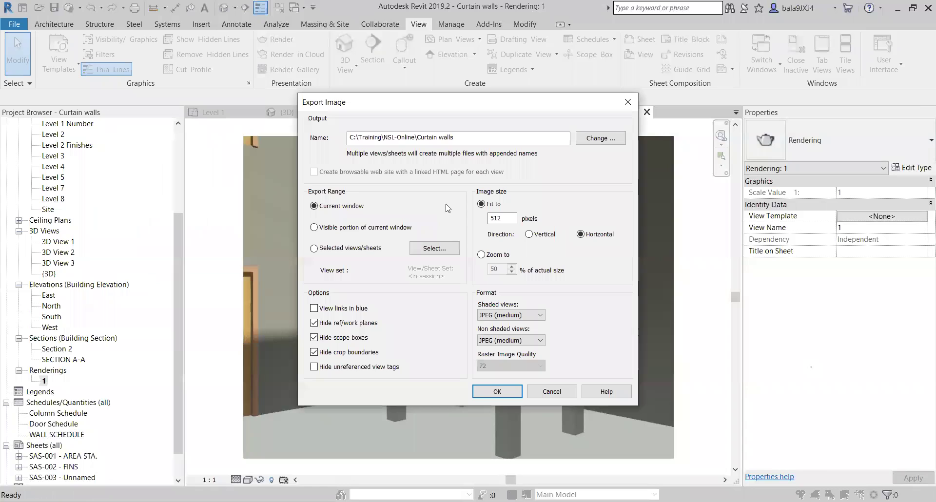
{"action": "left_click", "coordinate": [601, 141]}
{"action": "left_click", "coordinate": [529, 315]}
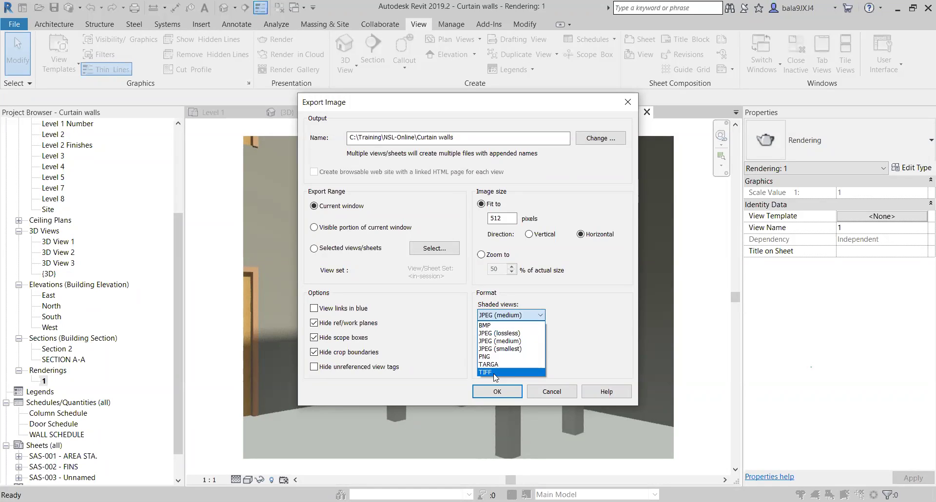
{"action": "left_click", "coordinate": [583, 325]}
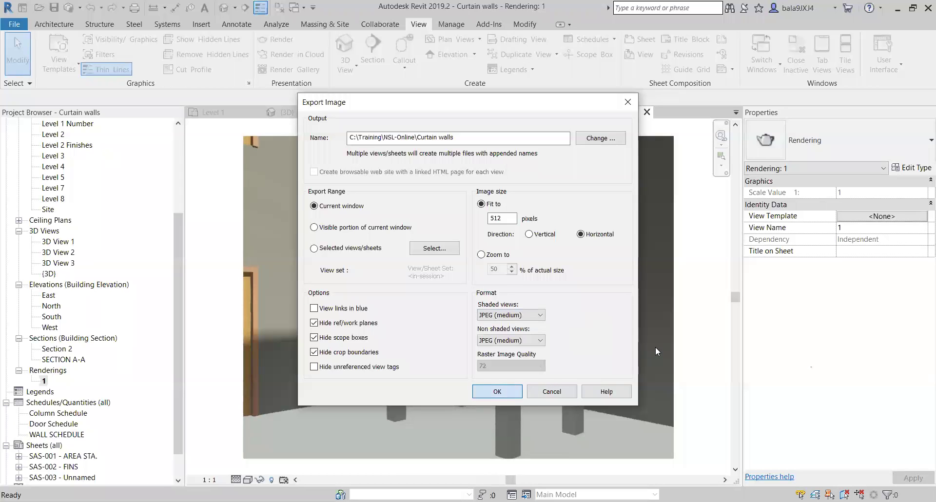
{"action": "key", "text": "Escape"}
Review the camera views 3D View 3 and 3D View 1.
{"action": "left_click", "coordinate": [51, 276]}
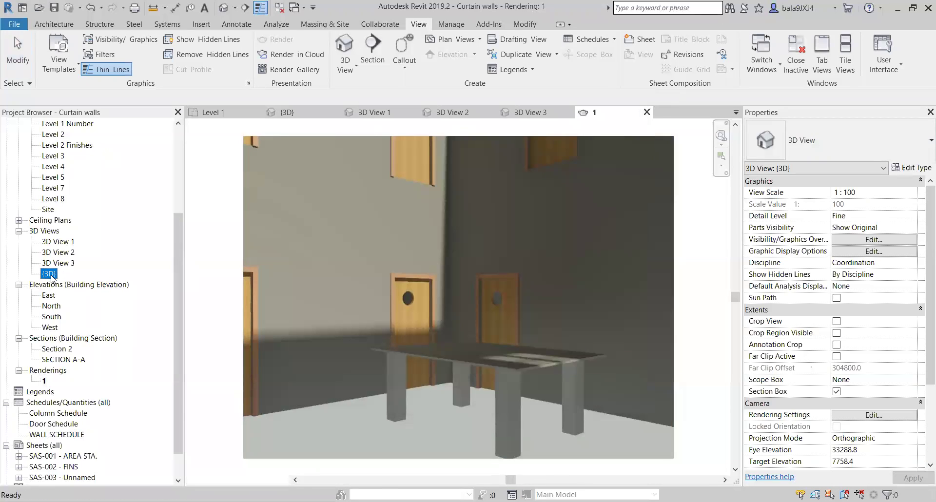
{"action": "double_click", "coordinate": [49, 273]}
{"action": "double_click", "coordinate": [58, 263]}
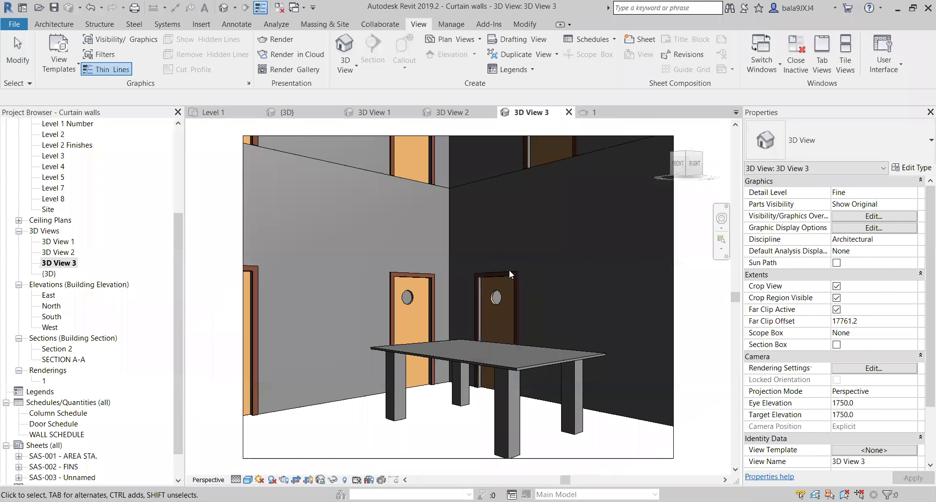
{"action": "left_click", "coordinate": [59, 242]}
{"action": "double_click", "coordinate": [58, 241]}
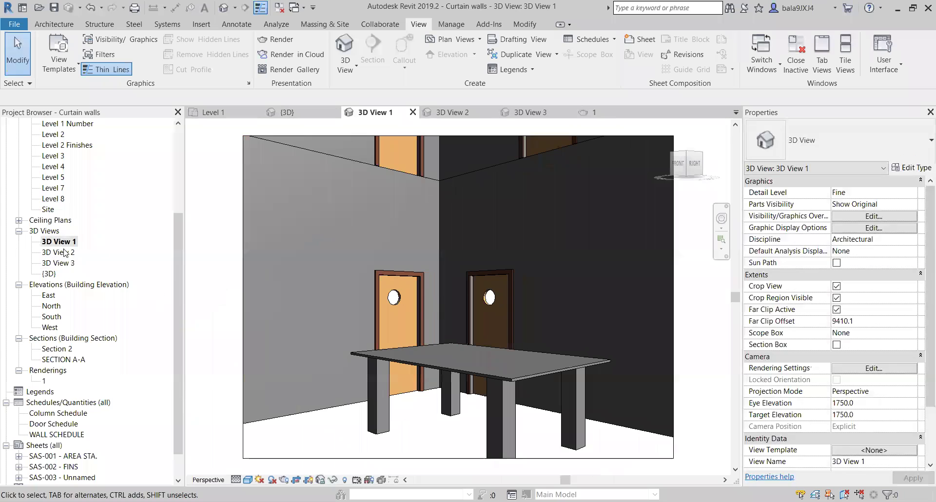
Open the {3D} view and turn off its section box to show the whole building.
{"action": "left_click", "coordinate": [49, 274]}
{"action": "double_click", "coordinate": [49, 274]}
{"action": "scroll", "coordinate": [580, 309], "scroll_direction": "down", "scroll_amount": 2}
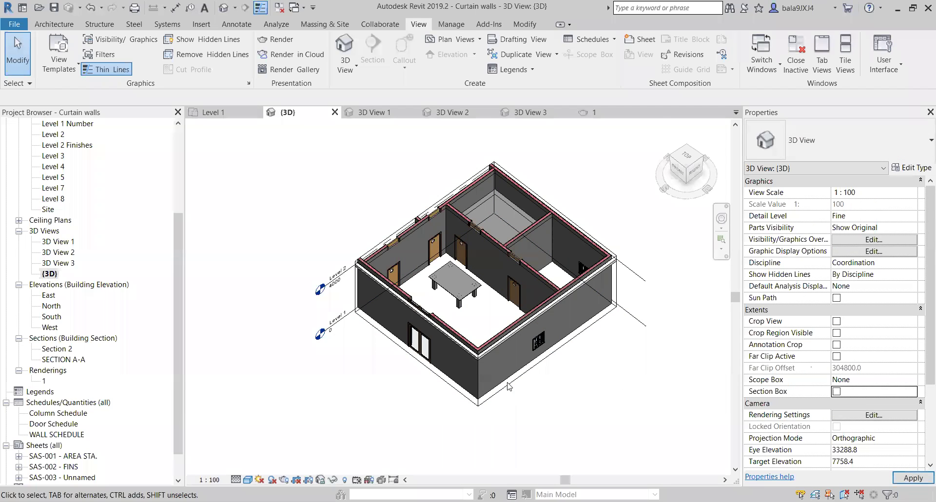
{"action": "scroll", "coordinate": [573, 373], "scroll_direction": "down", "scroll_amount": 3}
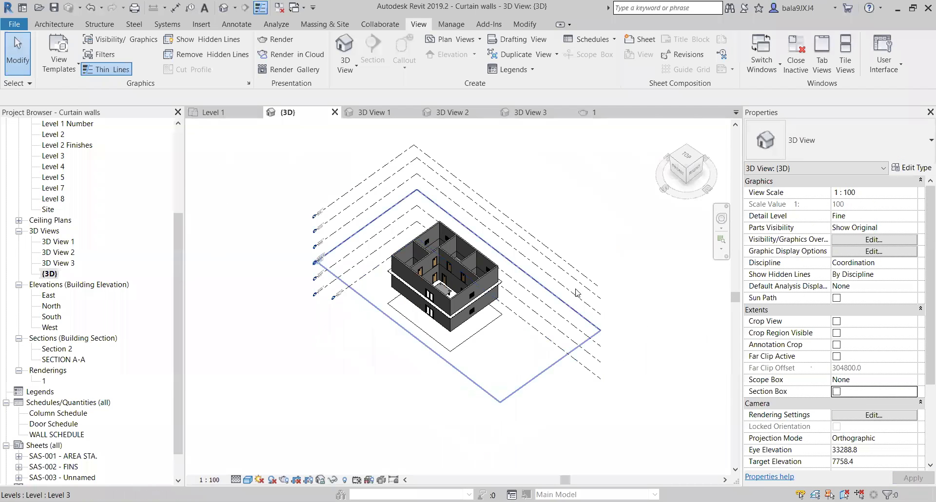
Orient the {3D} view to the building's back-left corner, framing both storeys and the yellow walls from above.
{"action": "middle_click_drag", "start_coordinate": [439, 273], "coordinate": [422, 268], "text": "shift"}
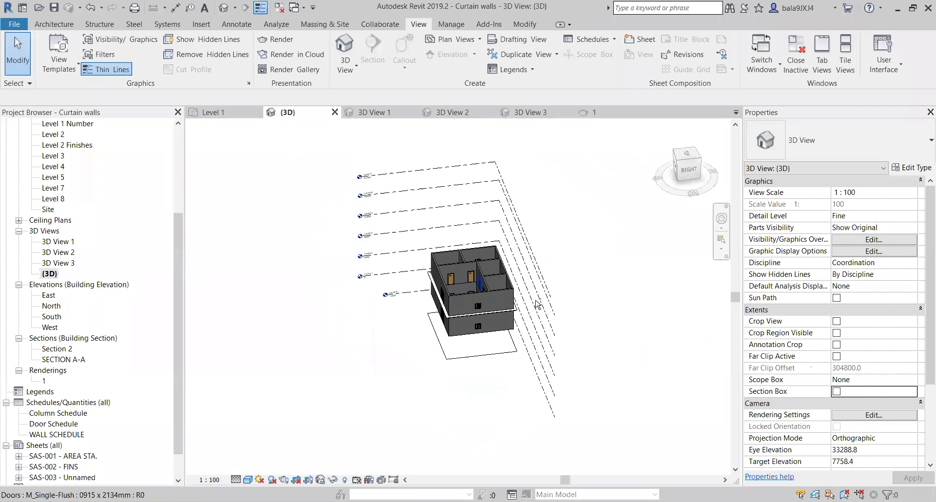
{"action": "left_click", "coordinate": [701, 155]}
{"action": "left_click", "coordinate": [702, 156]}
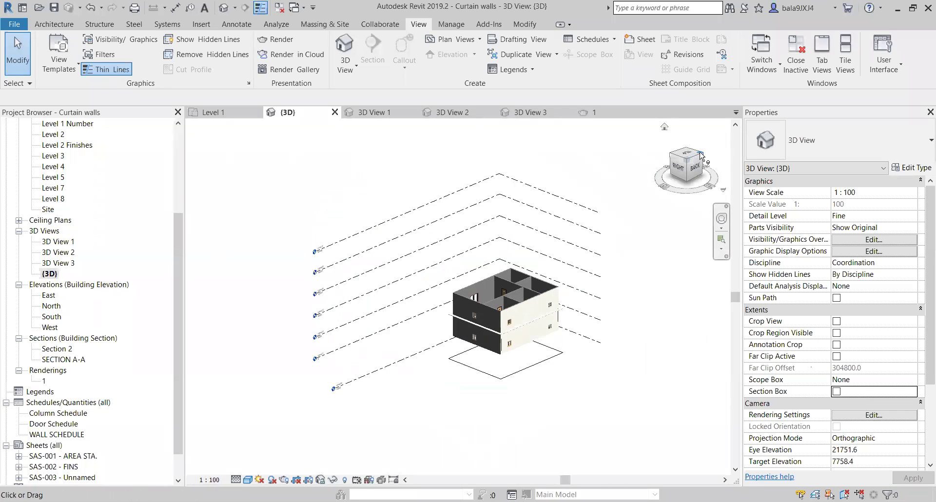
{"action": "scroll", "coordinate": [505, 365], "scroll_direction": "up", "scroll_amount": 4}
{"action": "middle_click_drag", "start_coordinate": [505, 365], "coordinate": [497, 256], "text": "shift"}
{"action": "scroll", "coordinate": [497, 255], "scroll_direction": "down", "scroll_amount": 1}
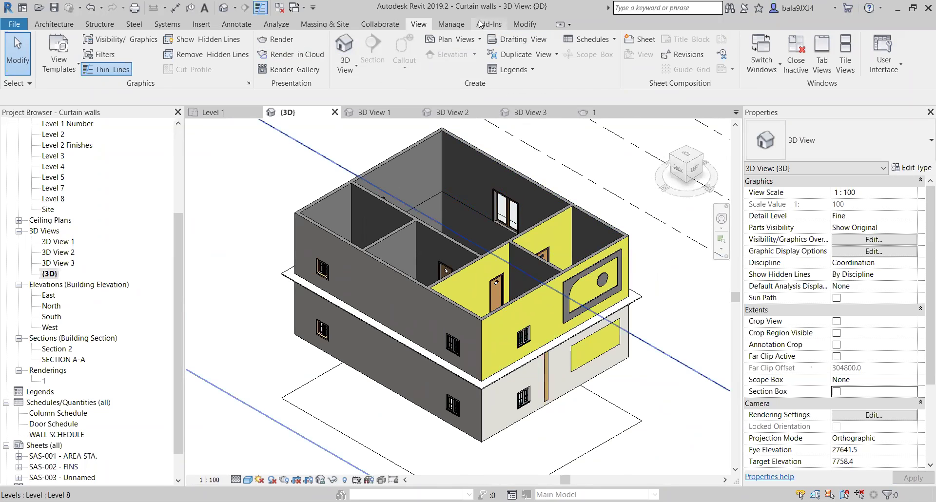
Render the {3D} view at Draft quality with the Exterior: Sun only lighting scheme.
{"action": "left_click", "coordinate": [276, 39]}
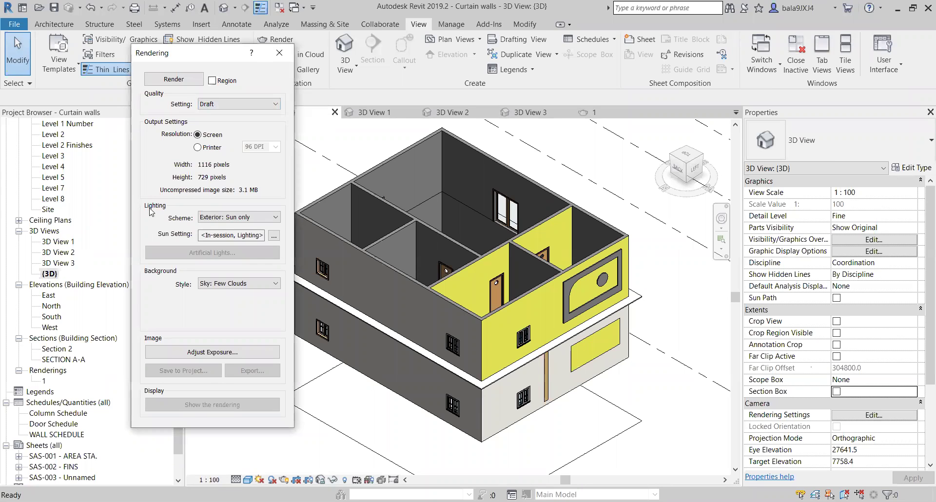
{"action": "left_click", "coordinate": [220, 218]}
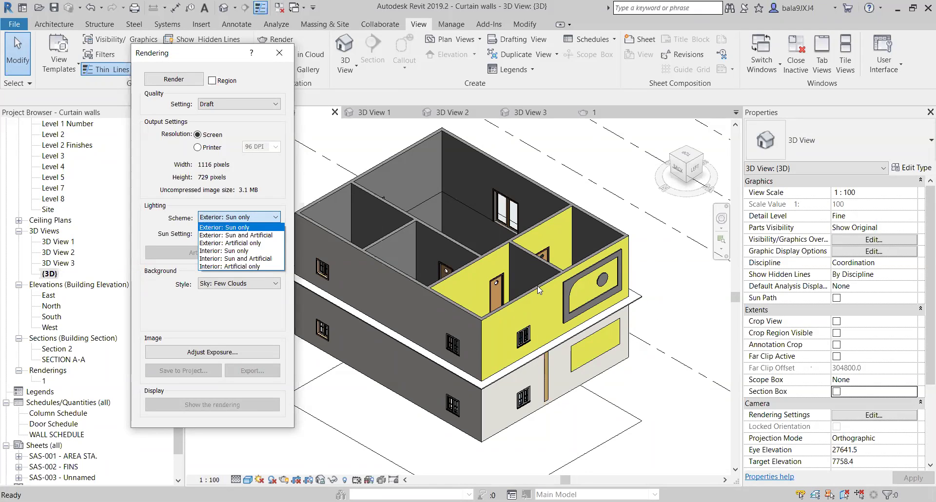
{"action": "left_click", "coordinate": [273, 183]}
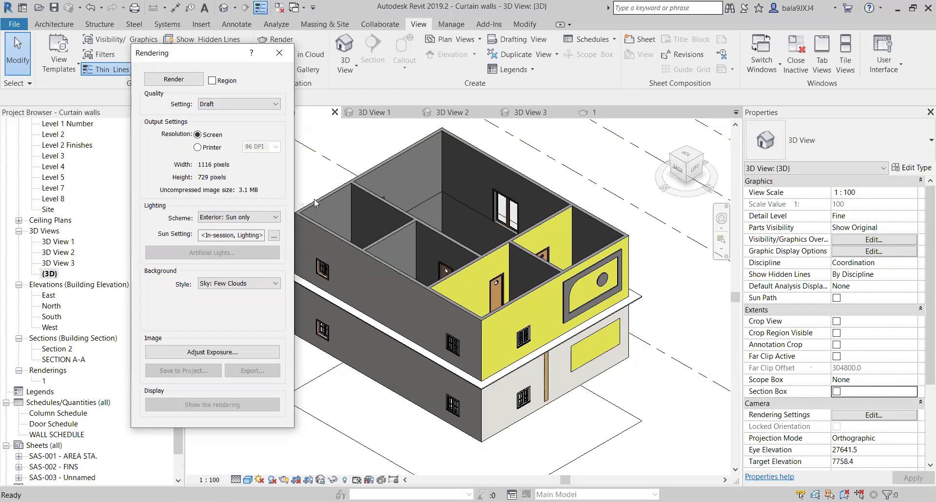
{"action": "left_click", "coordinate": [181, 79]}
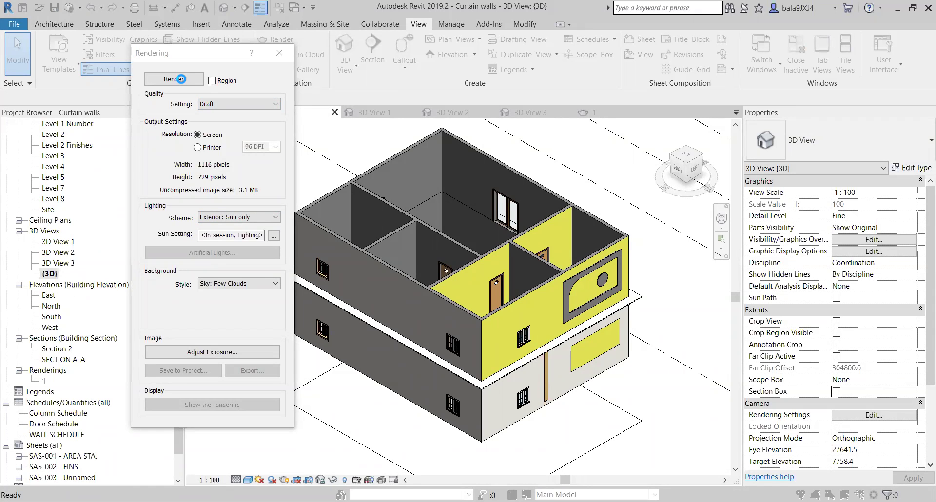
{"action": "left_click", "coordinate": [181, 79]}
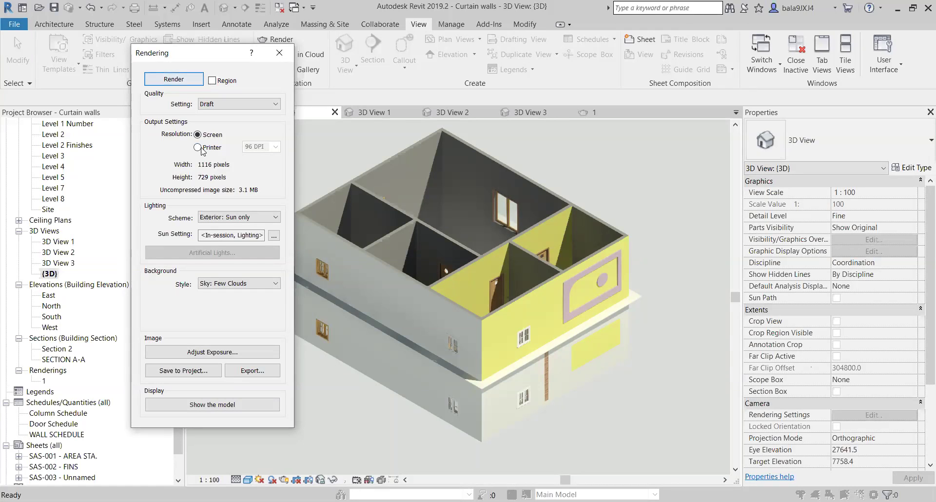
Save the exterior rendering to the project as 2.
{"action": "left_click", "coordinate": [195, 372]}
{"action": "type", "text": "2"}
{"action": "left_click", "coordinate": [488, 277]}
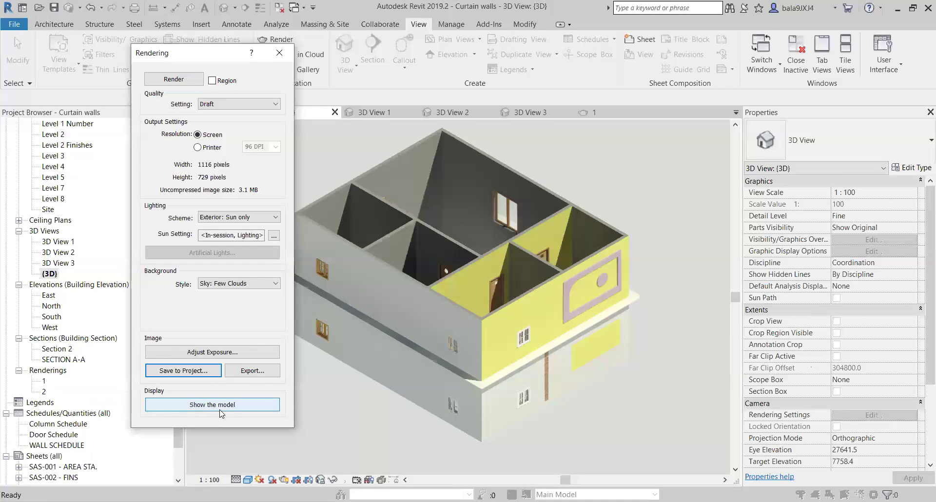
Switch back from the rendering to the model, open saved rendering 2, and close all inactive views.
{"action": "left_click", "coordinate": [221, 410]}
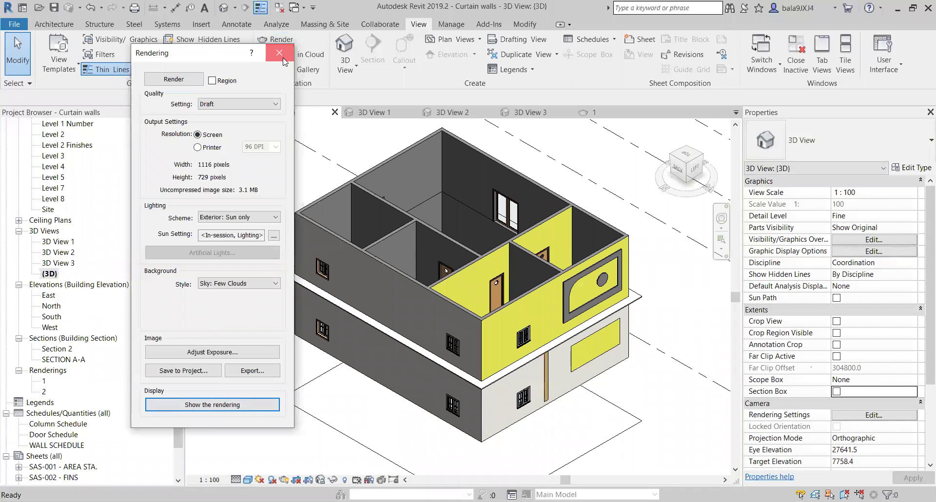
{"action": "left_click", "coordinate": [280, 53]}
{"action": "double_click", "coordinate": [44, 392]}
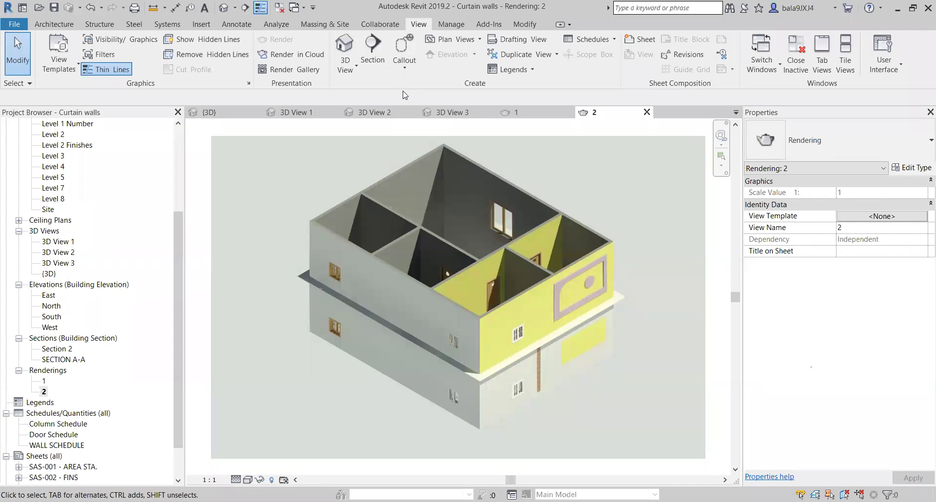
{"action": "left_click", "coordinate": [795, 52]}
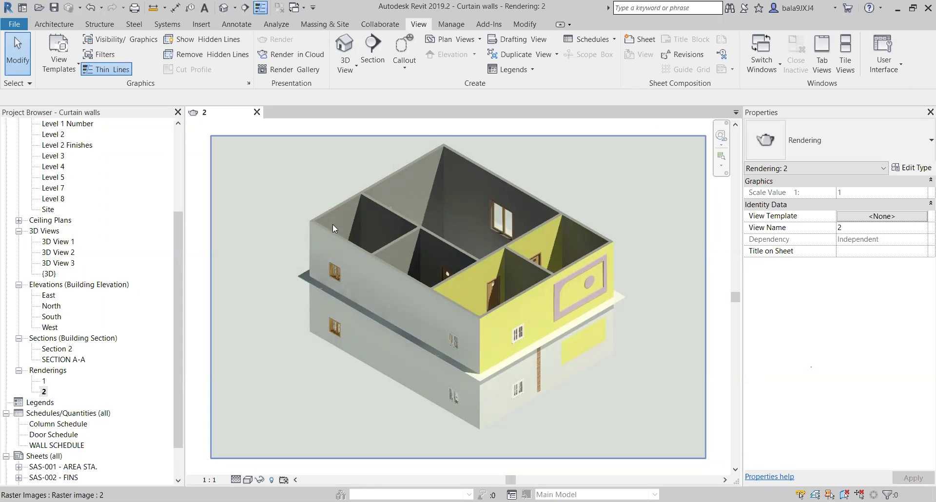
Open the Table-1 family for editing from the table in room E on Level 1, showing its Ref. Level plan with inactive views closed.
{"action": "left_click_drag", "start_coordinate": [178, 210], "coordinate": [178, 129]}
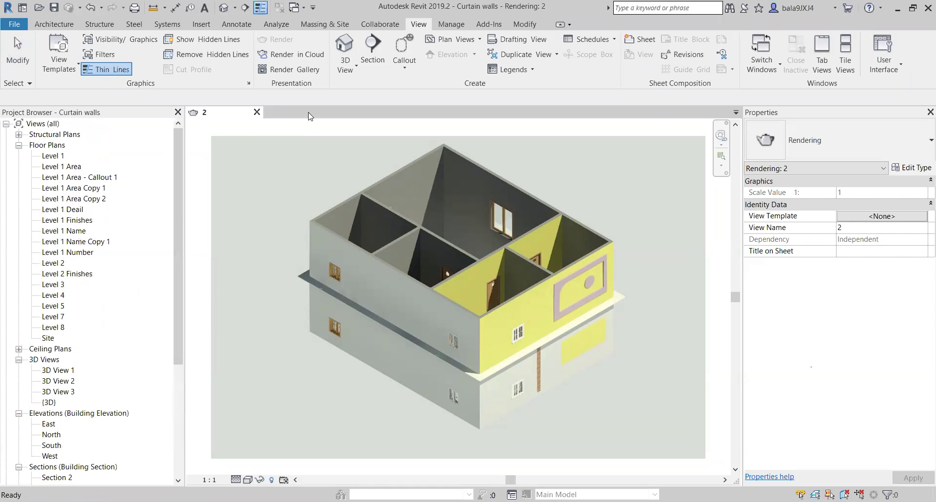
{"action": "double_click", "coordinate": [63, 156]}
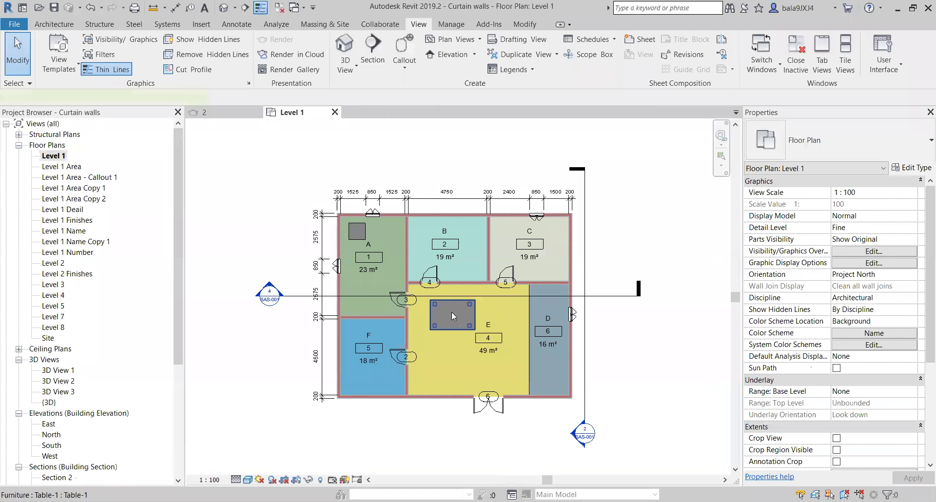
{"action": "left_click", "coordinate": [451, 312]}
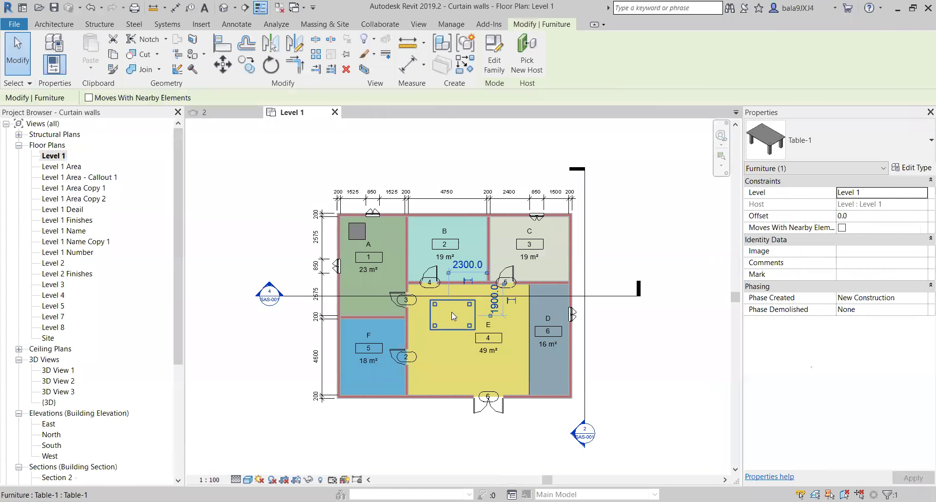
{"action": "left_click", "coordinate": [494, 59]}
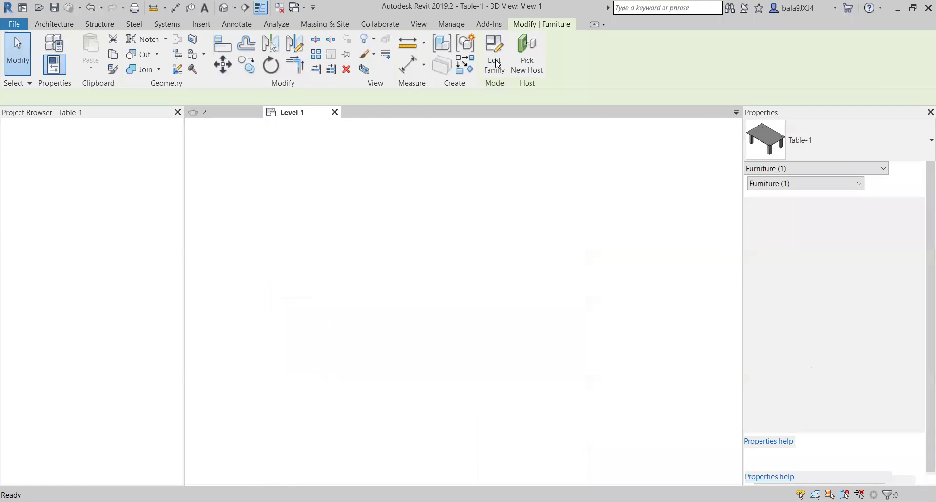
{"action": "middle_click_drag", "start_coordinate": [558, 204], "coordinate": [525, 273], "text": "shift"}
{"action": "double_click", "coordinate": [57, 144]}
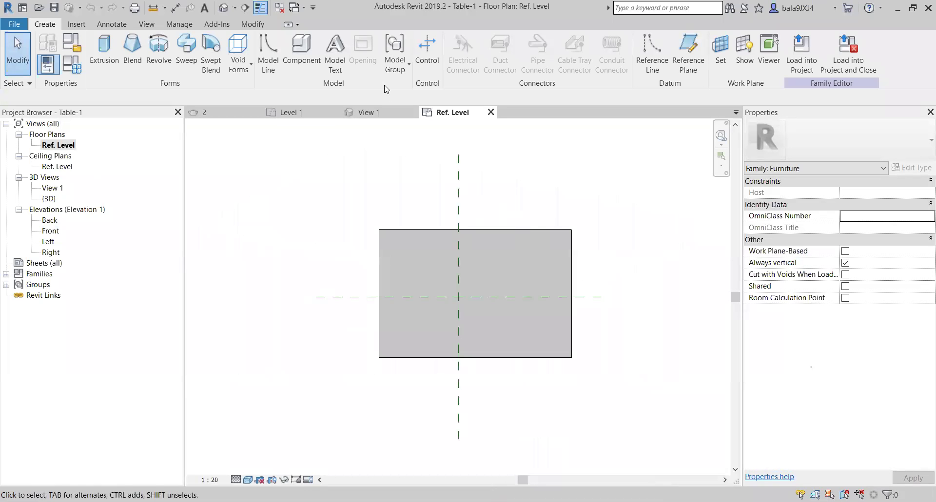
{"action": "left_click", "coordinate": [279, 7]}
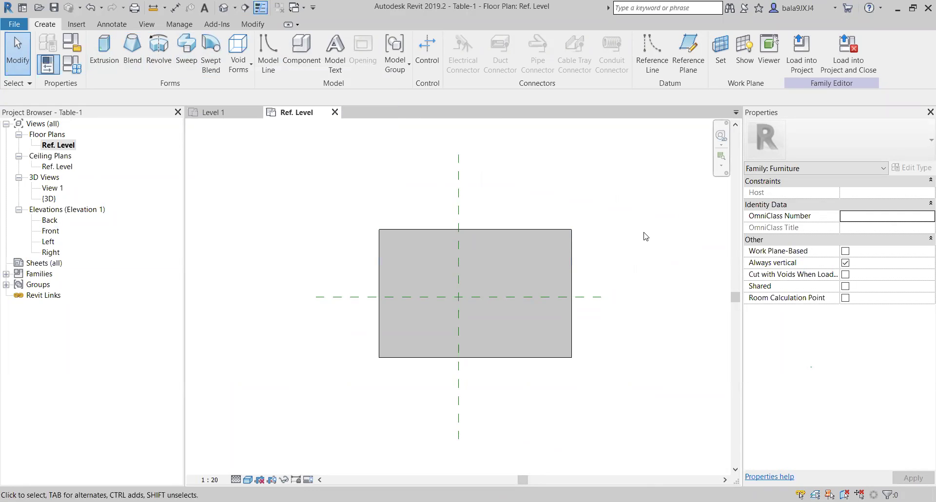
Examine the table family's top and legs in the Front elevation.
{"action": "double_click", "coordinate": [51, 231]}
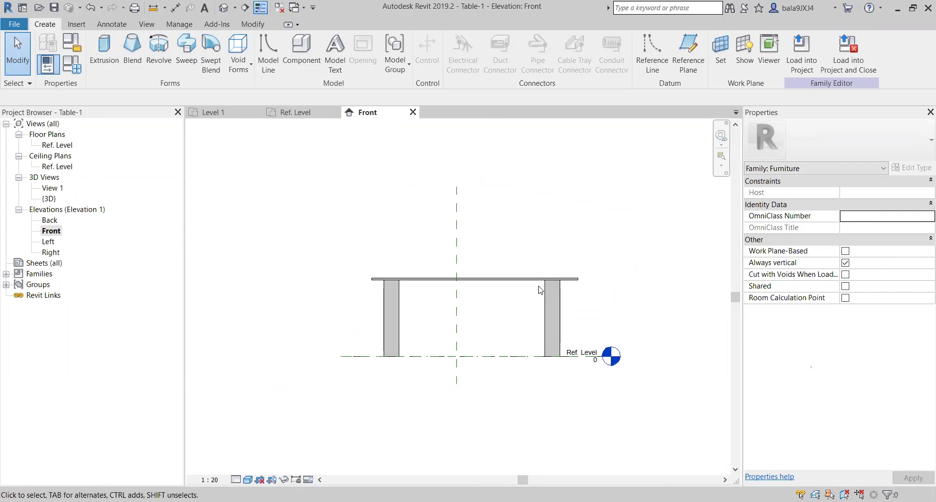
{"action": "left_click_drag", "start_coordinate": [348, 248], "coordinate": [588, 377]}
{"action": "left_click", "coordinate": [623, 287]}
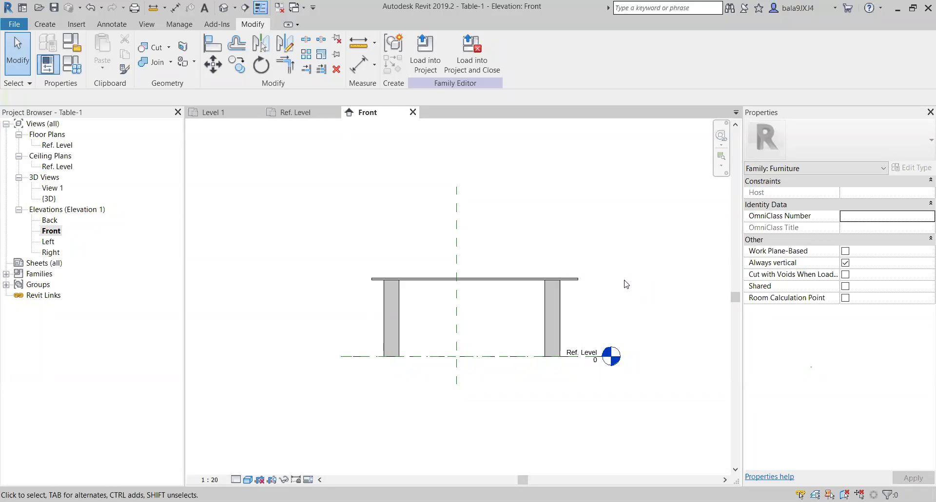
Delete the tabletop and all legs in the Ref. Level plan, then close the inactive views.
{"action": "left_click", "coordinate": [57, 145]}
{"action": "double_click", "coordinate": [58, 145]}
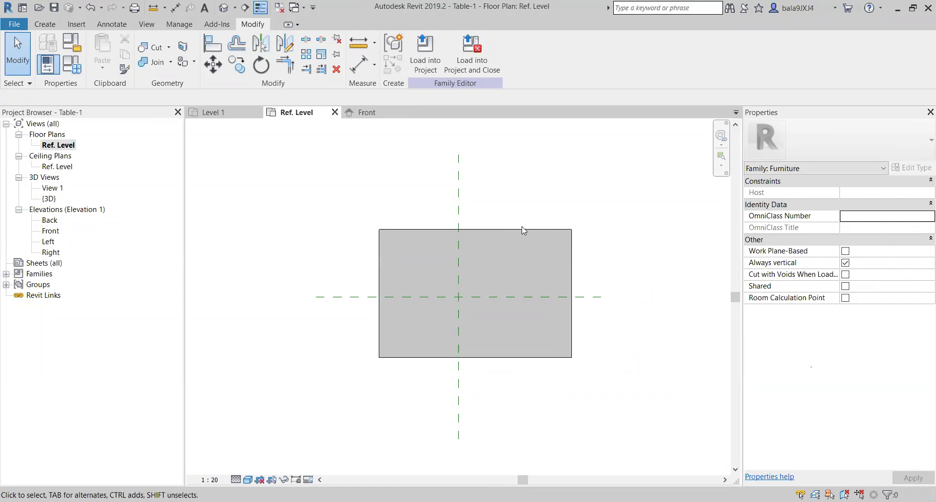
{"action": "left_click_drag", "start_coordinate": [345, 201], "coordinate": [585, 402]}
{"action": "key", "text": "Delete"}
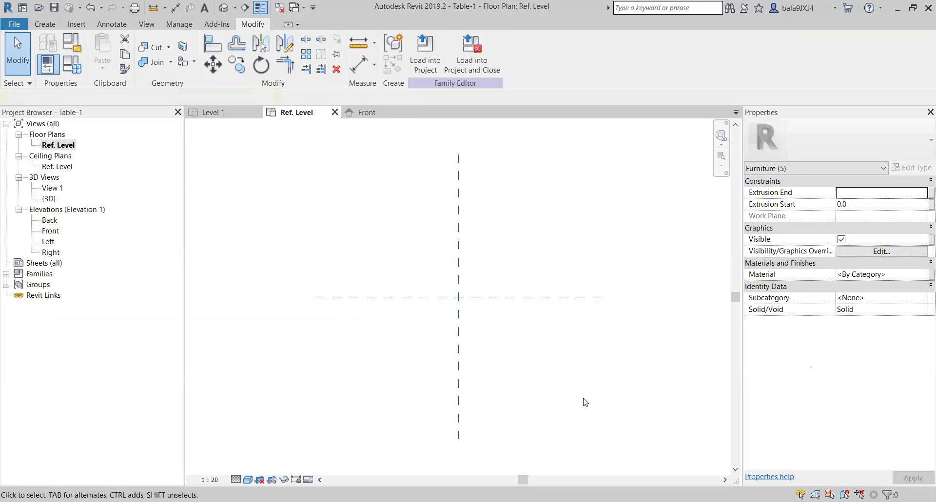
{"action": "scroll", "coordinate": [522, 270], "scroll_direction": "down", "scroll_amount": 1}
{"action": "left_click", "coordinate": [279, 7]}
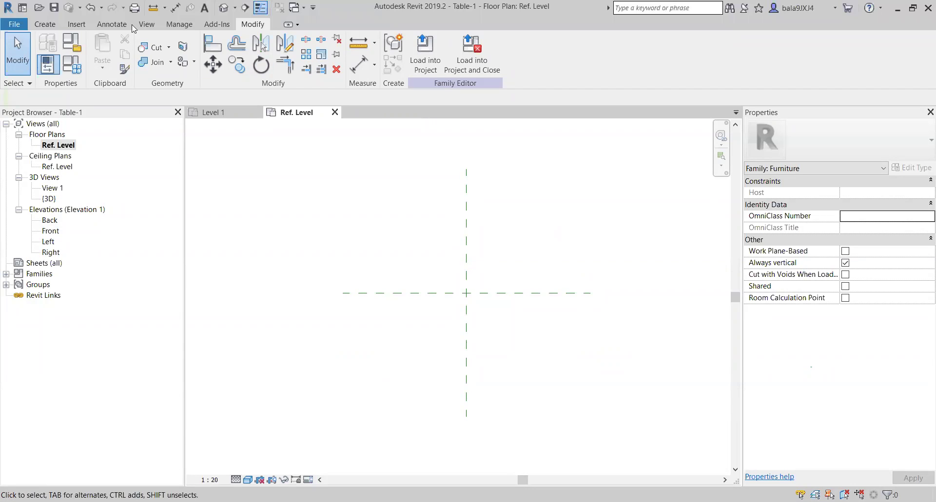
Draw two vertical reference planes about 800 mm either side of the centre plane.
{"action": "left_click", "coordinate": [45, 25]}
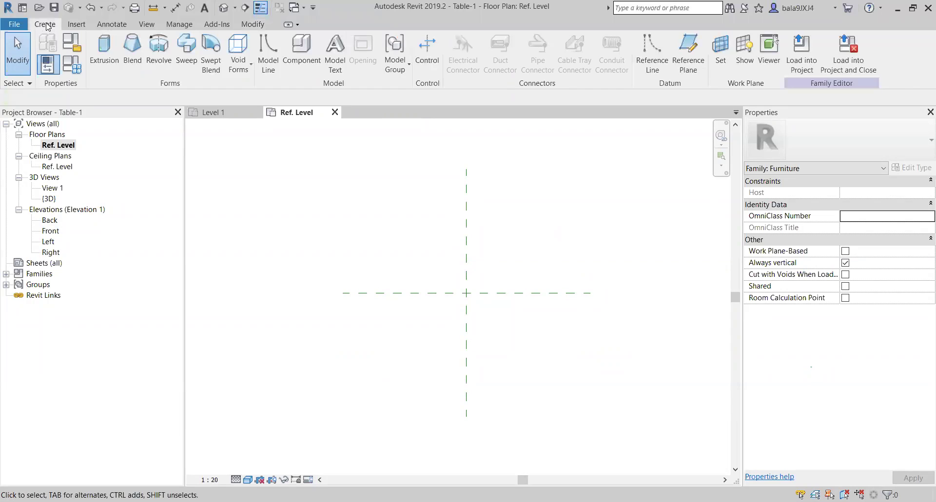
{"action": "left_click", "coordinate": [688, 58]}
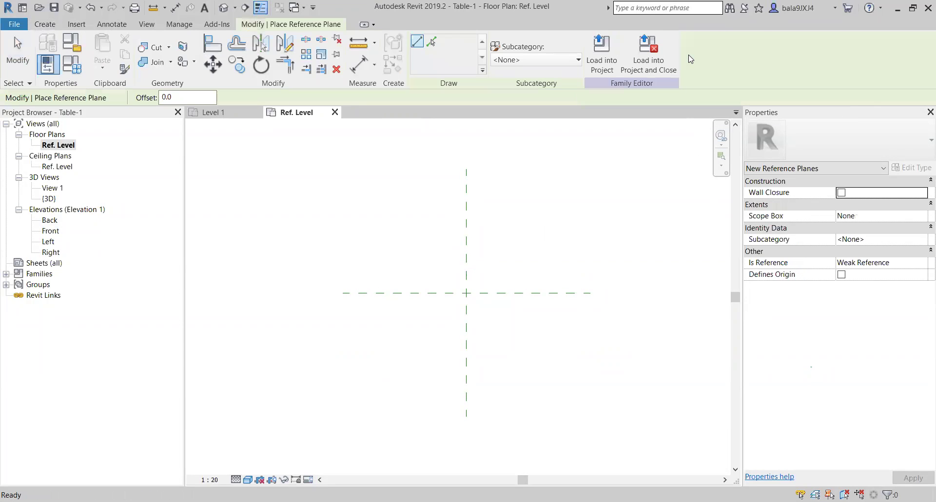
{"action": "left_click", "coordinate": [417, 194]}
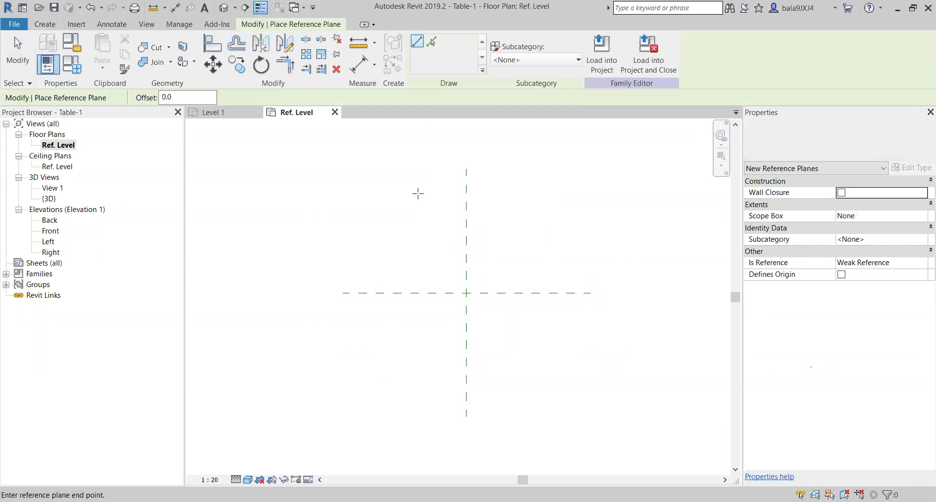
{"action": "left_click", "coordinate": [419, 384]}
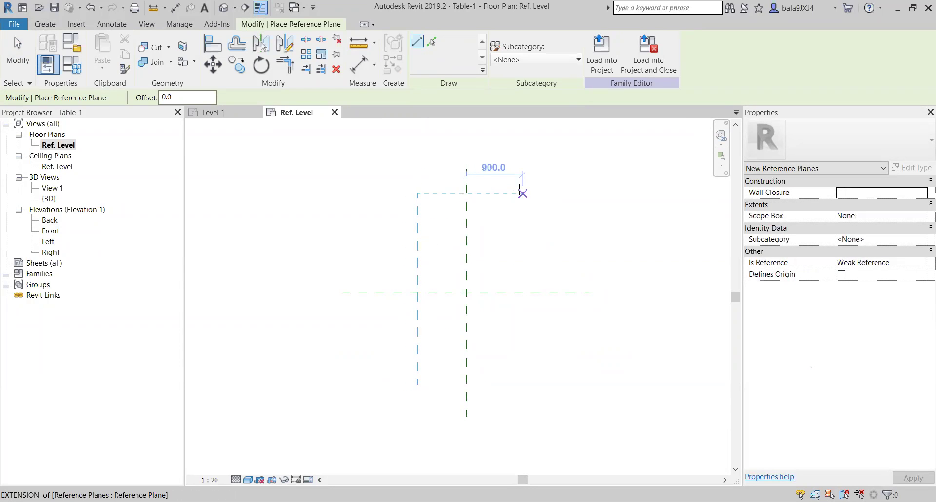
{"action": "left_click", "coordinate": [516, 194]}
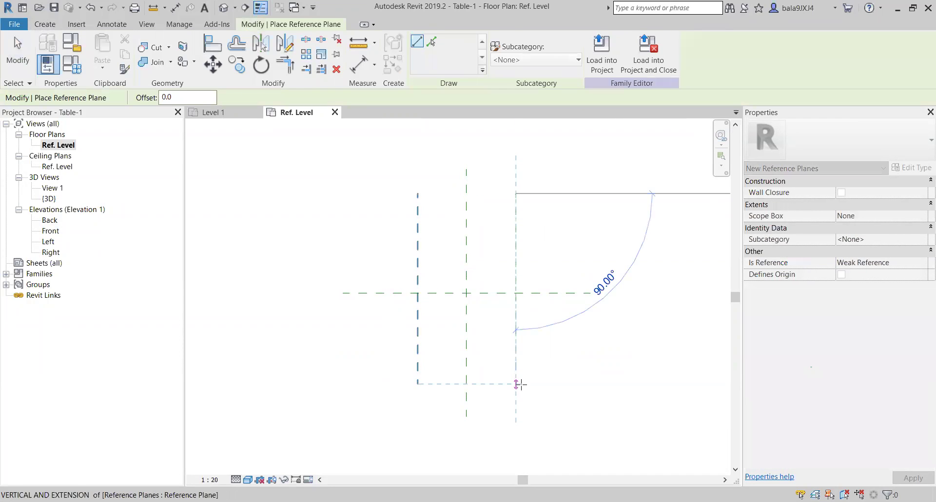
{"action": "left_click", "coordinate": [516, 384]}
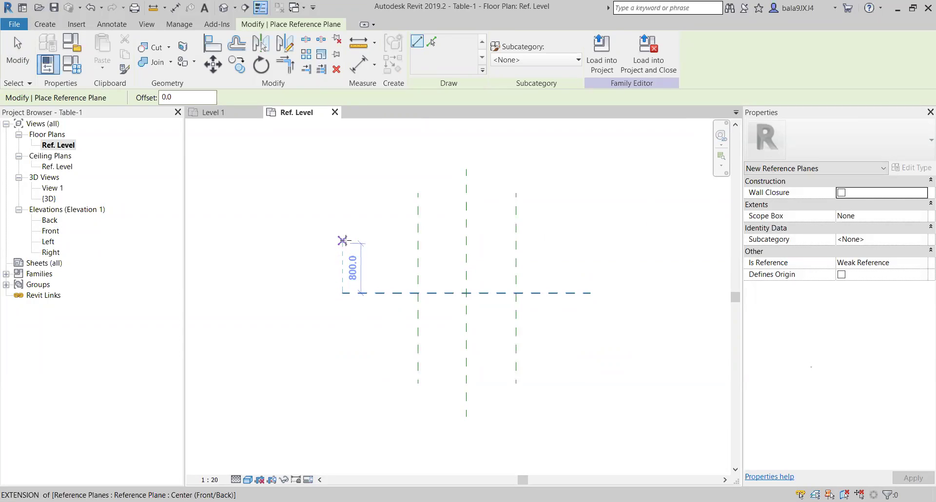
Draw two horizontal reference planes, one about 900 mm above and one about 900 mm below the centre plane.
{"action": "left_click", "coordinate": [341, 238]}
{"action": "left_click", "coordinate": [591, 238]}
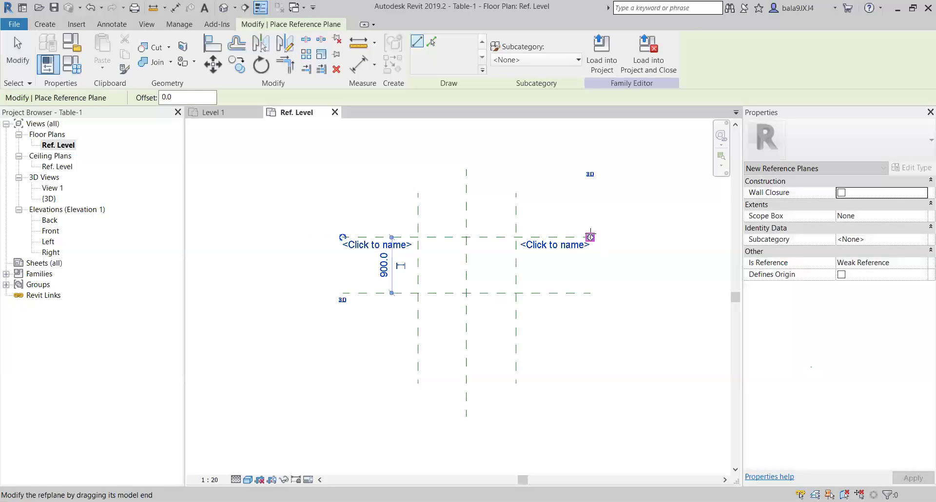
{"action": "left_click", "coordinate": [304, 349]}
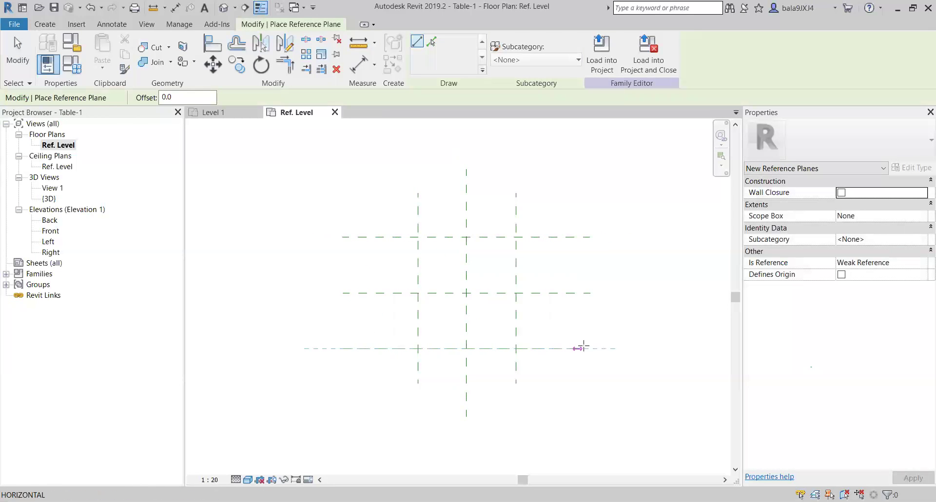
{"action": "left_click", "coordinate": [590, 348]}
{"action": "key", "text": "Escape"}
{"action": "key", "text": "Escape"}
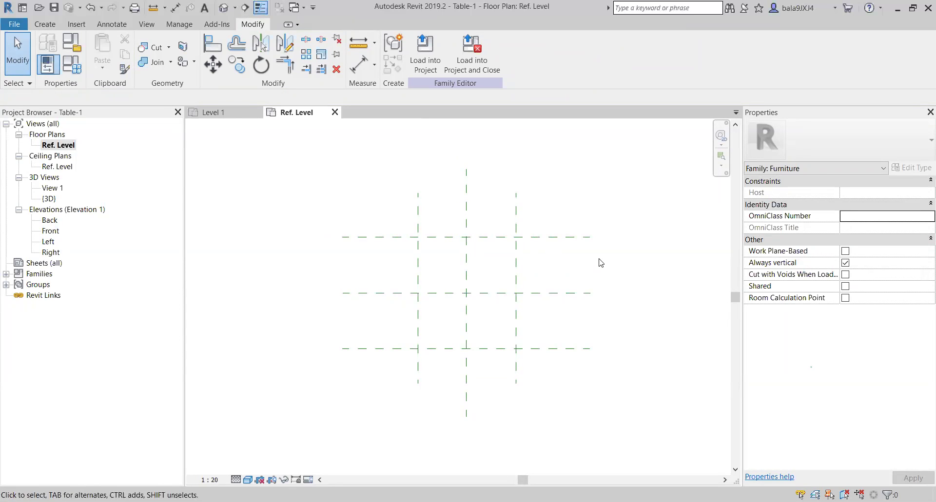
Add an aligned dimension across the three horizontal reference planes and make its segments equal.
{"action": "left_click", "coordinate": [114, 28]}
{"action": "left_click", "coordinate": [47, 49]}
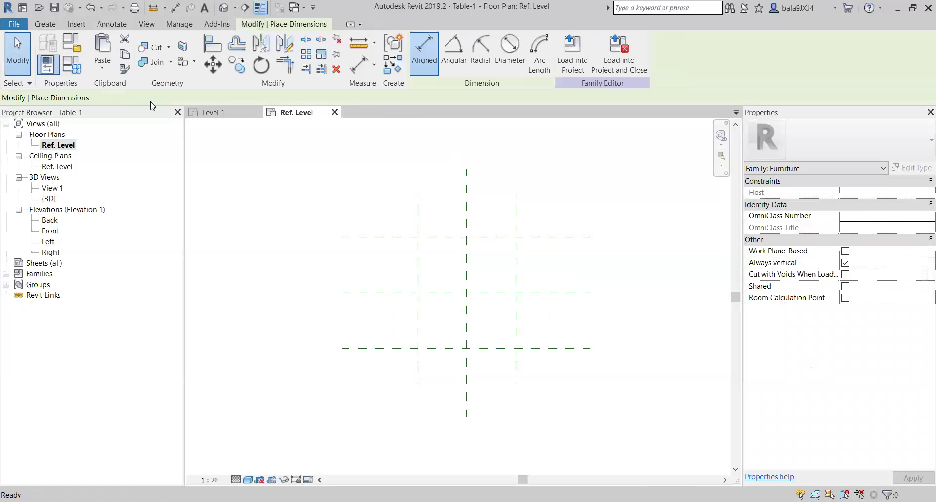
{"action": "left_click", "coordinate": [573, 348]}
{"action": "left_click", "coordinate": [581, 237]}
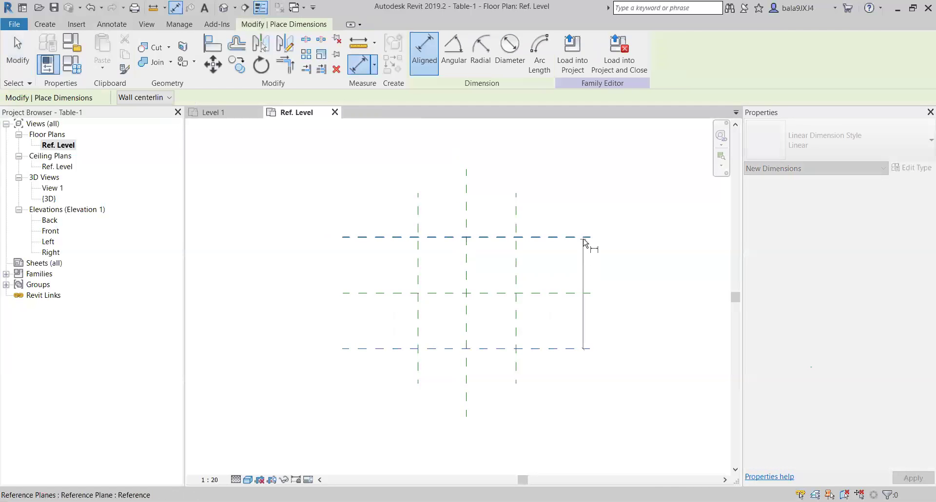
{"action": "left_click", "coordinate": [575, 294]}
{"action": "left_click", "coordinate": [668, 293]}
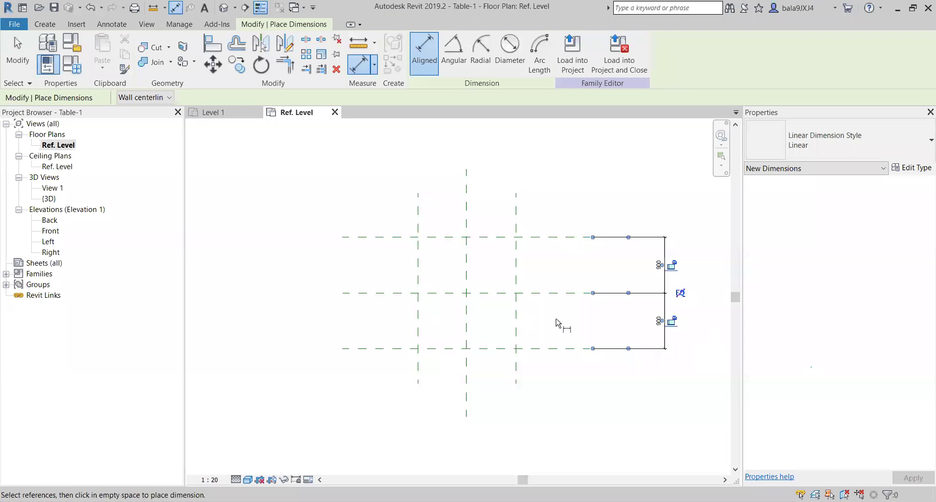
{"action": "left_click", "coordinate": [681, 294]}
{"action": "key", "text": "Escape"}
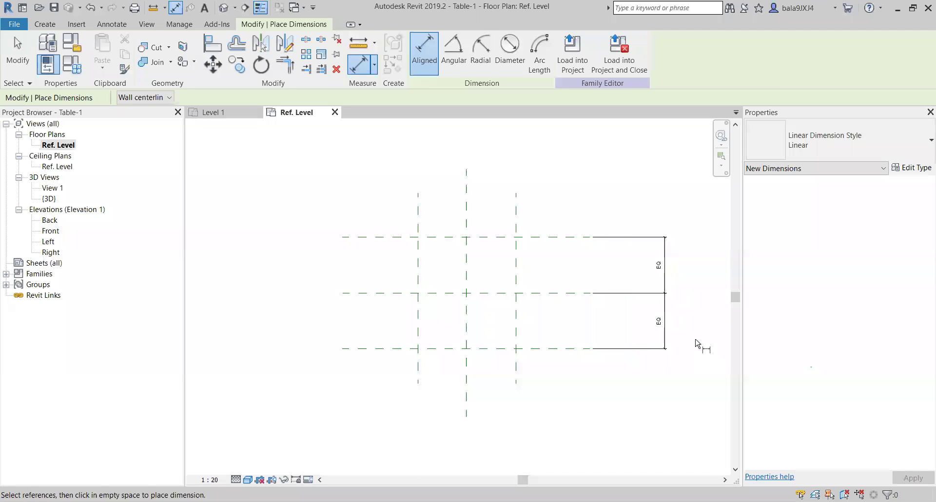
{"action": "key", "text": "Escape"}
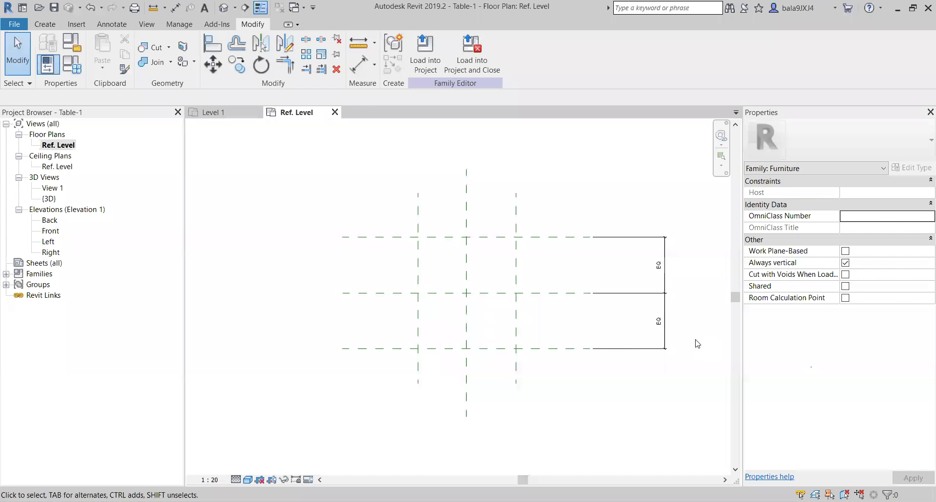
Add an aligned dimension across the three vertical reference planes and constrain its segments to be equal.
{"action": "left_click", "coordinate": [113, 25]}
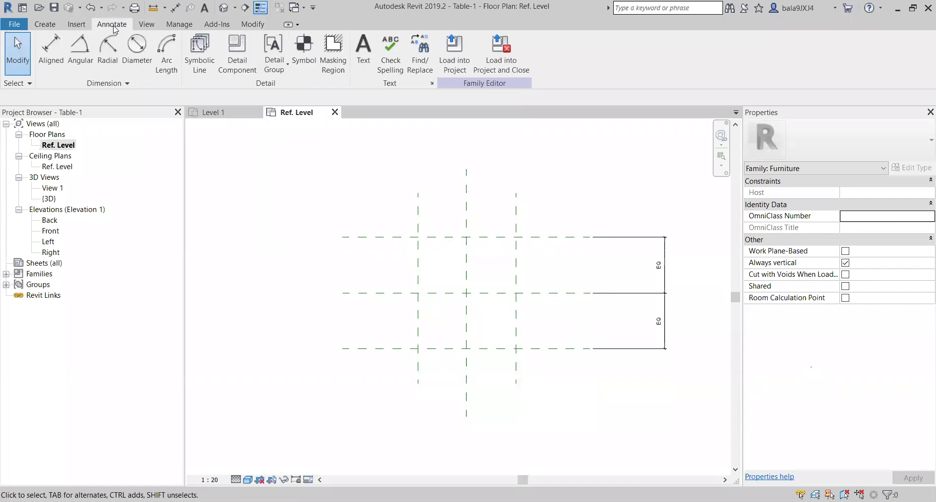
{"action": "left_click", "coordinate": [51, 52]}
{"action": "left_click", "coordinate": [418, 210]}
{"action": "left_click", "coordinate": [516, 218]}
{"action": "left_click", "coordinate": [466, 213]}
{"action": "left_click", "coordinate": [468, 137]}
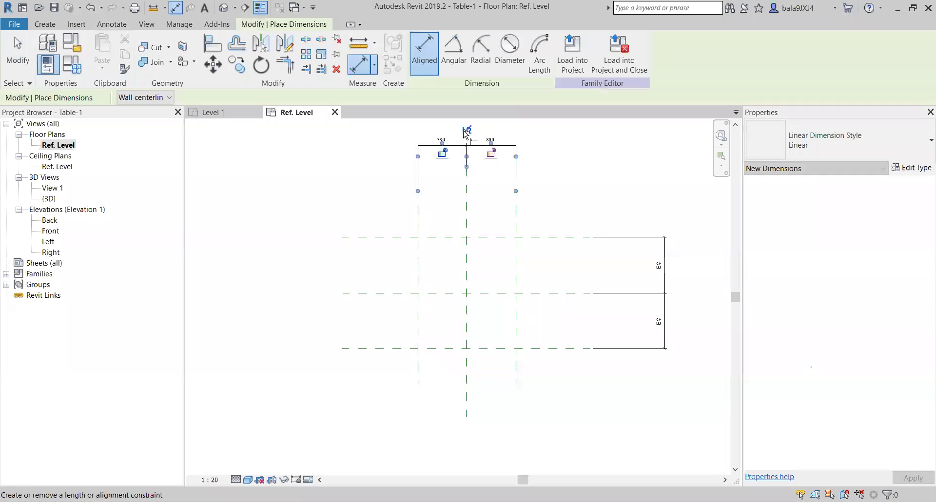
{"action": "left_click", "coordinate": [467, 129]}
{"action": "key", "text": "Escape"}
{"action": "key", "text": "Escape"}
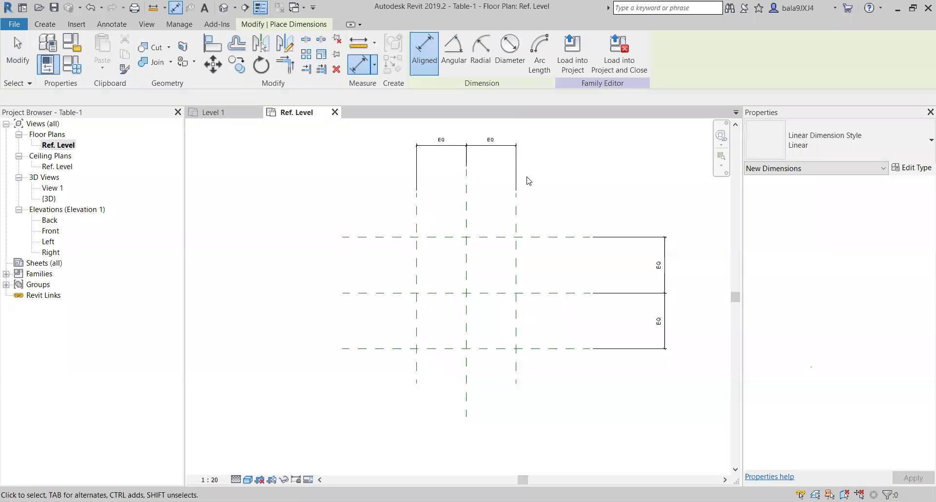
{"action": "scroll", "coordinate": [537, 200], "scroll_direction": "down", "scroll_amount": 1}
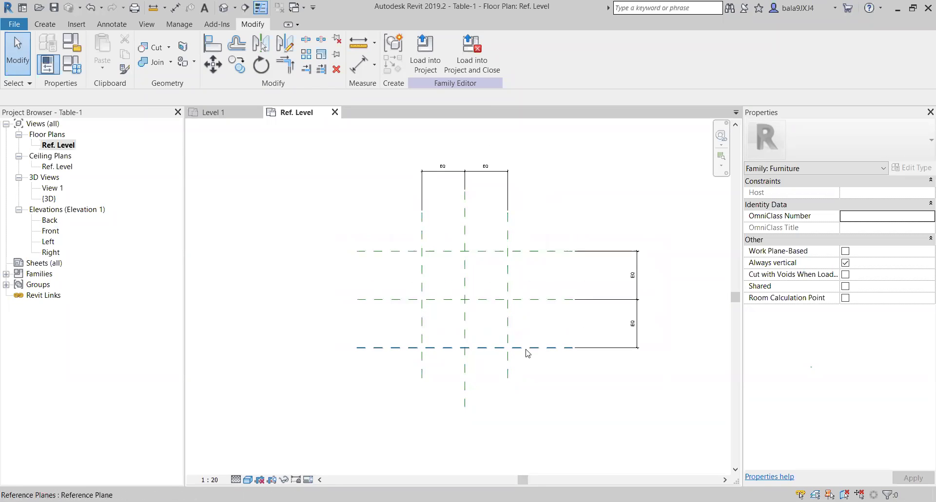
Switch to the Level 1 plan of the Curtain walls project and open the type properties of door 5.
{"action": "left_click", "coordinate": [220, 113]}
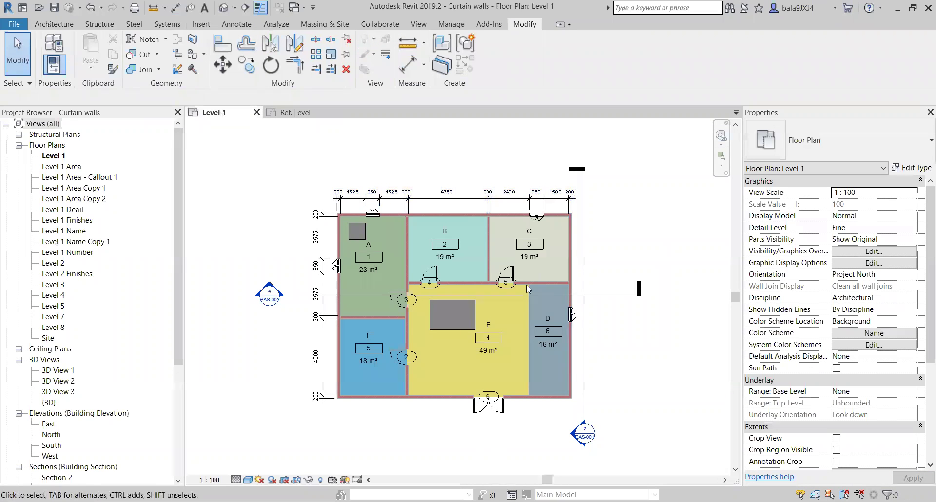
{"action": "scroll", "coordinate": [524, 279], "scroll_direction": "up", "scroll_amount": 4}
{"action": "middle_click_drag", "start_coordinate": [505, 250], "coordinate": [470, 260]}
{"action": "scroll", "coordinate": [415, 320], "scroll_direction": "up", "scroll_amount": 2}
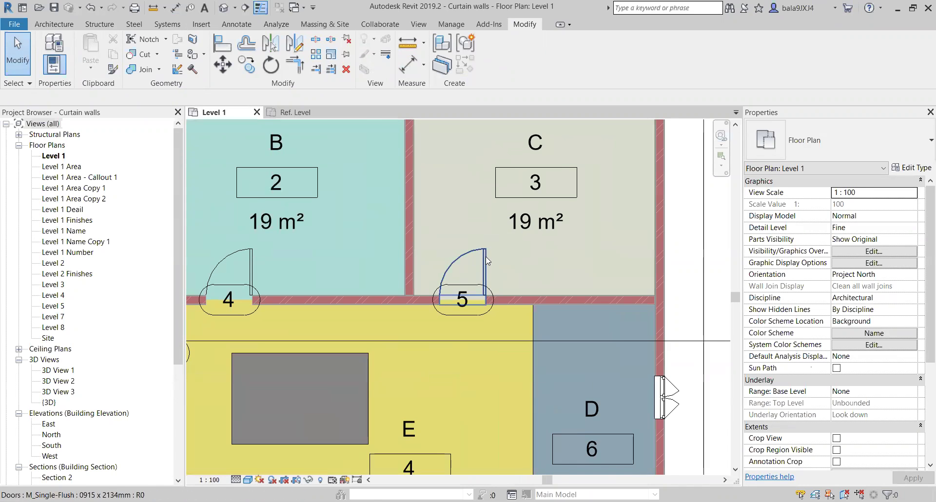
{"action": "left_click", "coordinate": [486, 257]}
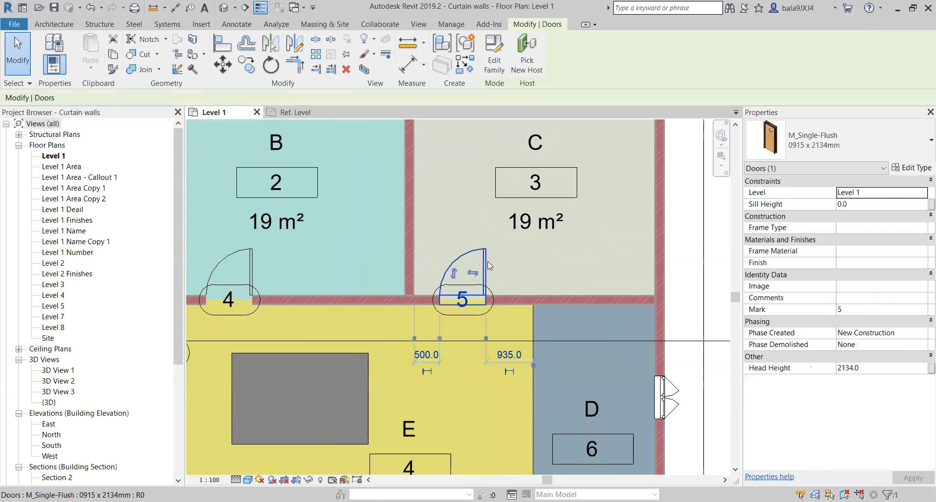
{"action": "left_click", "coordinate": [915, 169]}
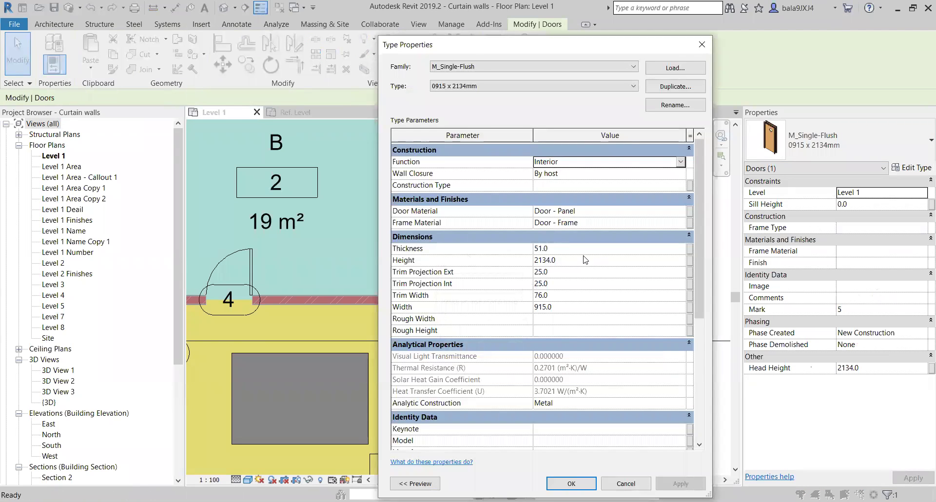
Try a width of 1200 for the M_Single-Flush 0915 x 2134mm door type.
{"action": "left_click", "coordinate": [584, 259]}
{"action": "left_click", "coordinate": [570, 308]}
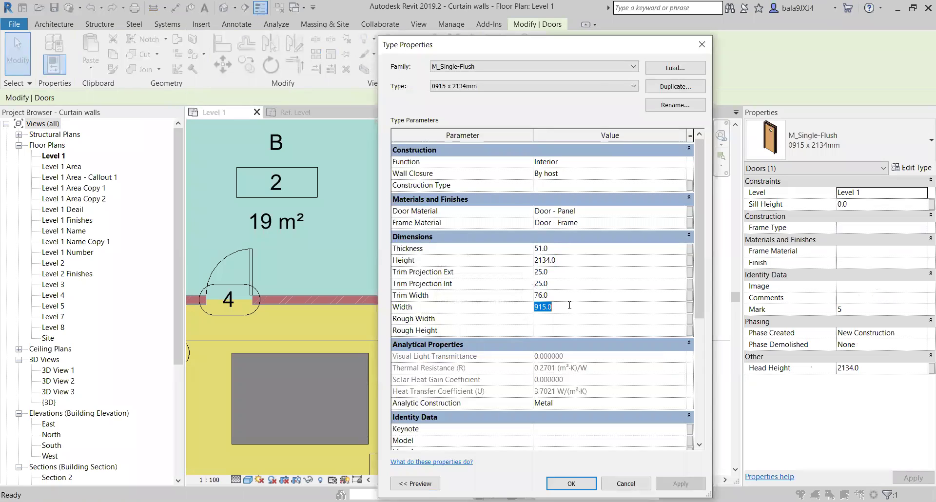
{"action": "left_click_drag", "start_coordinate": [589, 49], "coordinate": [790, 66]}
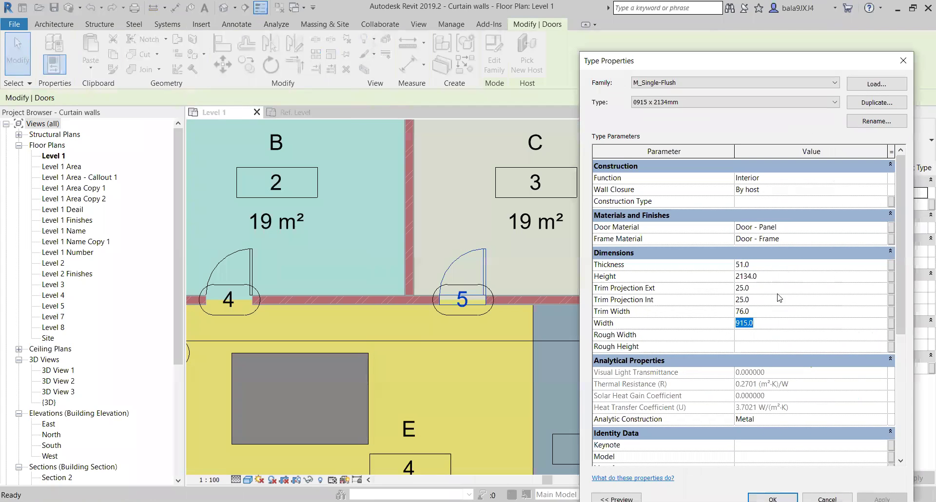
{"action": "type", "text": "1200"}
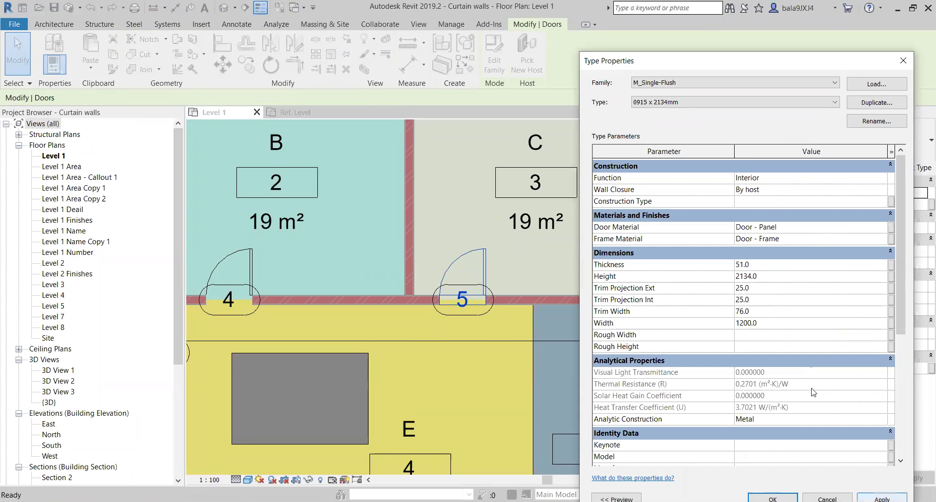
{"action": "left_click", "coordinate": [882, 498]}
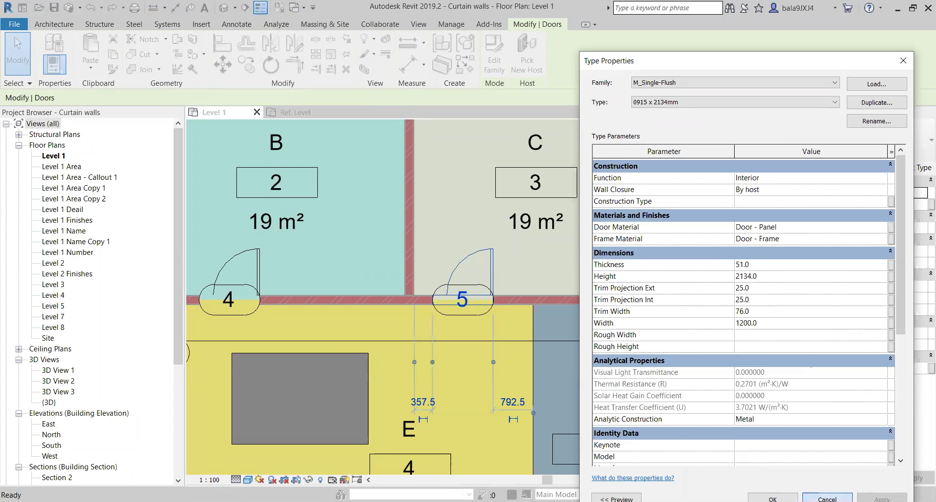
{"action": "left_click", "coordinate": [773, 497]}
{"action": "left_click", "coordinate": [686, 269]}
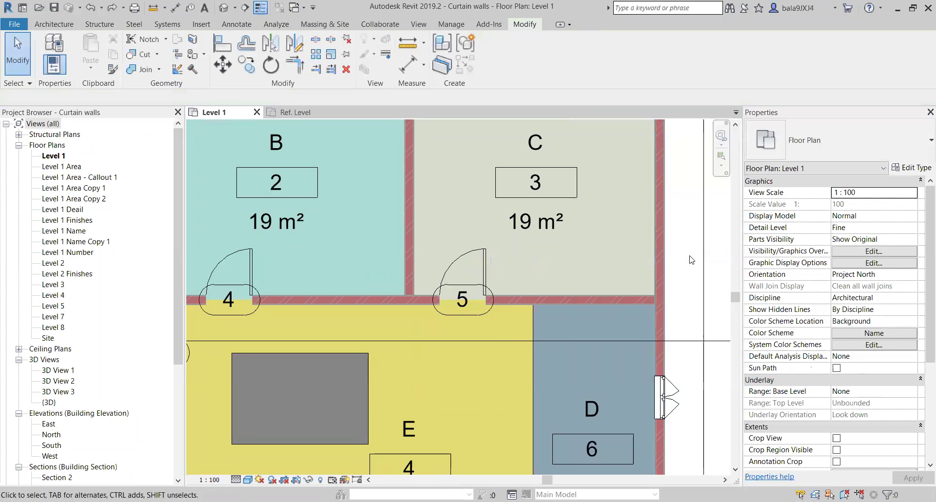
Return to the table family's Ref. Level plan and place an aligned overall dimension between the two outer vertical reference planes, below them.
{"action": "left_click", "coordinate": [305, 115]}
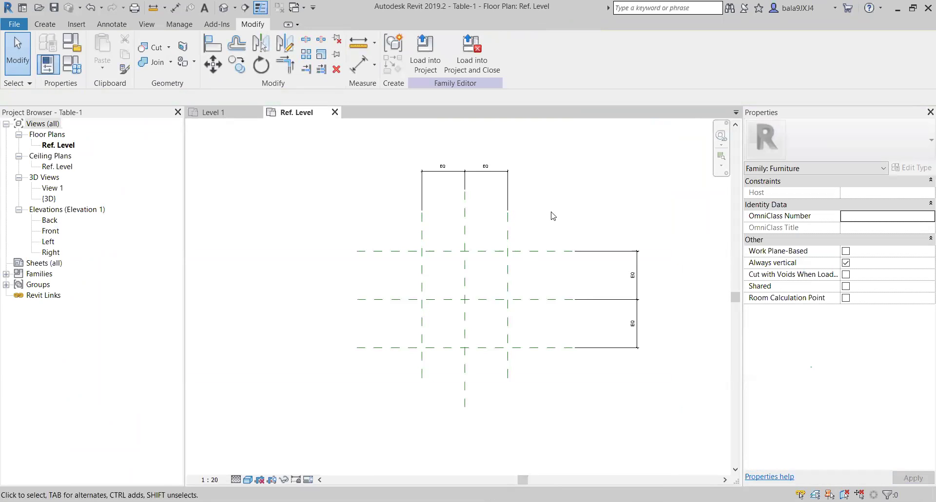
{"action": "left_click", "coordinate": [111, 24]}
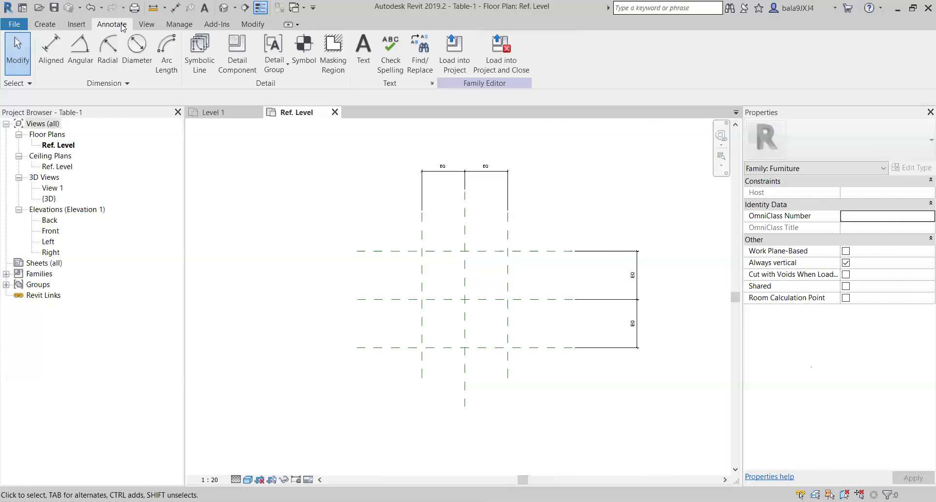
{"action": "left_click", "coordinate": [52, 58]}
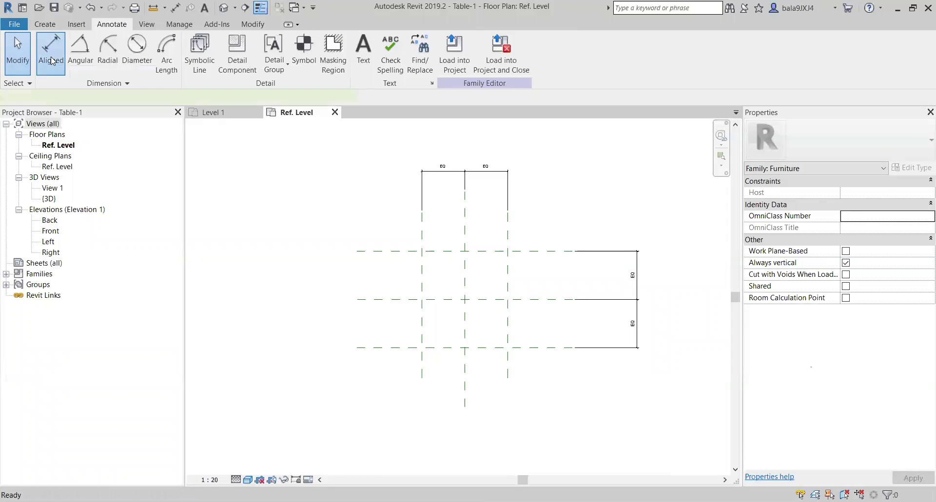
{"action": "left_click", "coordinate": [423, 237]}
{"action": "left_click", "coordinate": [509, 235]}
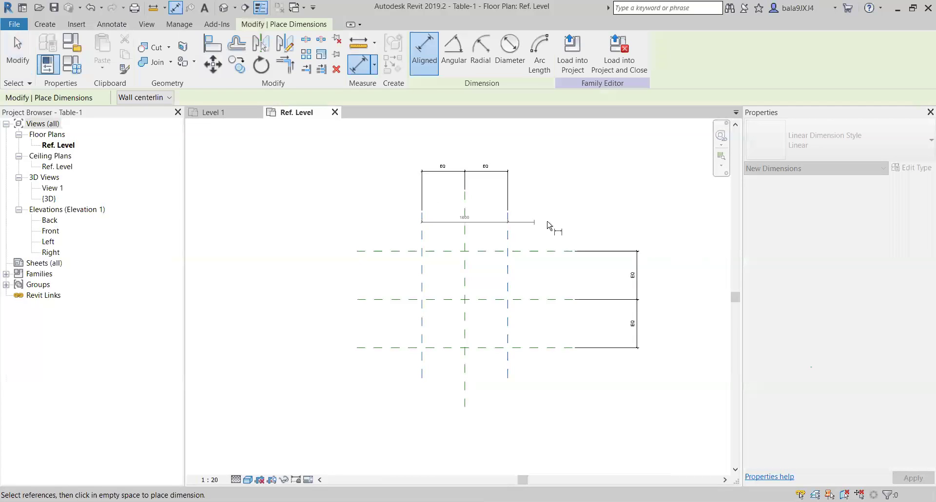
{"action": "left_click", "coordinate": [543, 417]}
Add an aligned overall dimension between the upper and lower horizontal reference planes, to the left of the planes.
{"action": "left_click", "coordinate": [537, 348]}
{"action": "left_click", "coordinate": [539, 251]}
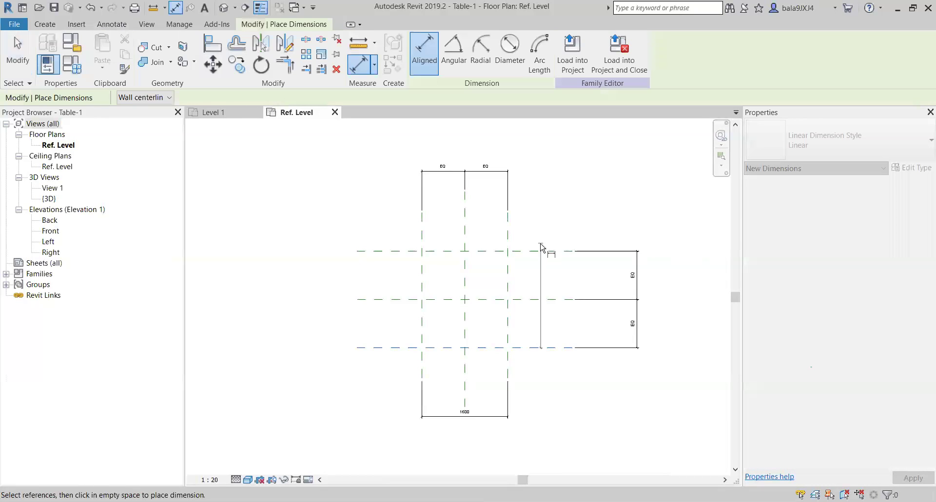
{"action": "left_click", "coordinate": [302, 299]}
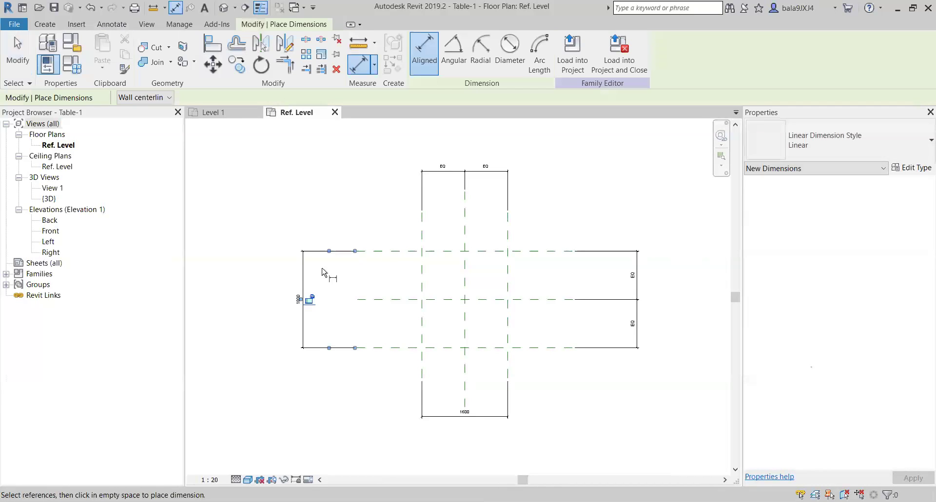
{"action": "key", "text": "Escape"}
Label the overall dimension between the outer vertical reference planes with a new family type parameter named Length.
{"action": "scroll", "coordinate": [493, 347], "scroll_direction": "up", "scroll_amount": 1}
{"action": "middle_click_drag", "start_coordinate": [498, 341], "coordinate": [506, 303]}
{"action": "left_click", "coordinate": [497, 393]}
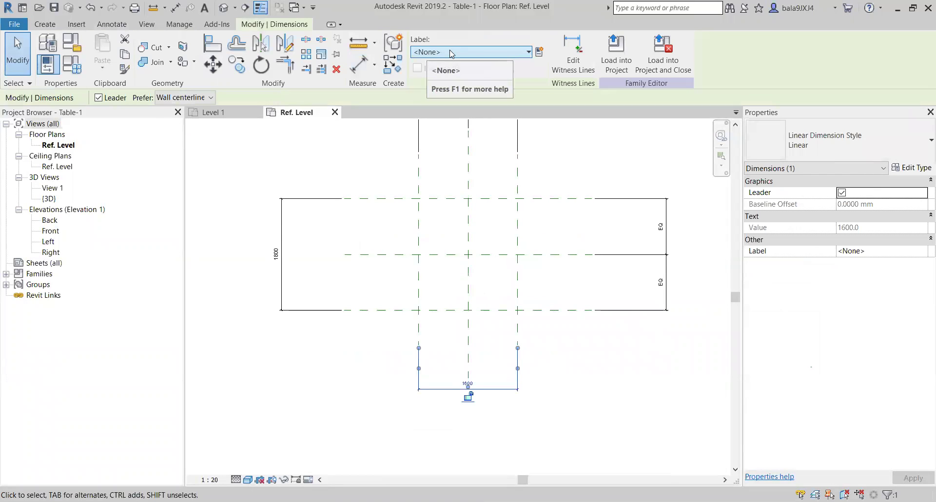
{"action": "left_click", "coordinate": [539, 52]}
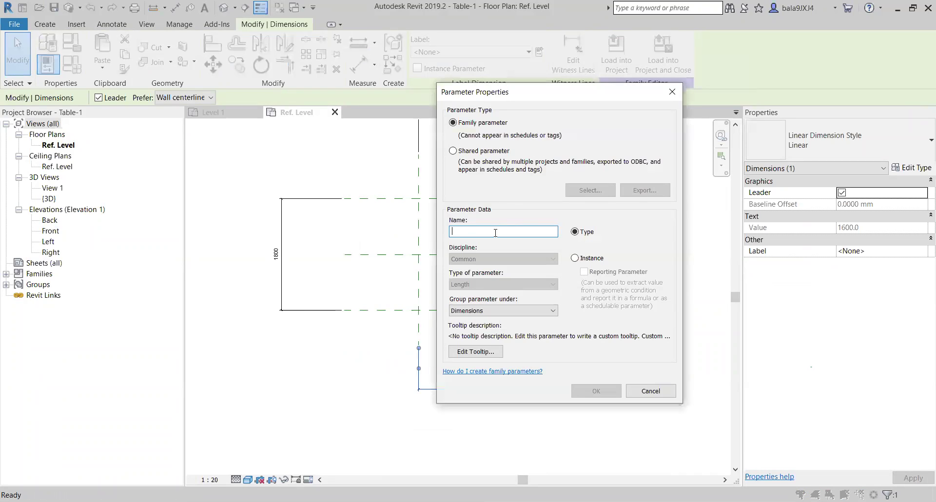
{"action": "type", "text": "Length"}
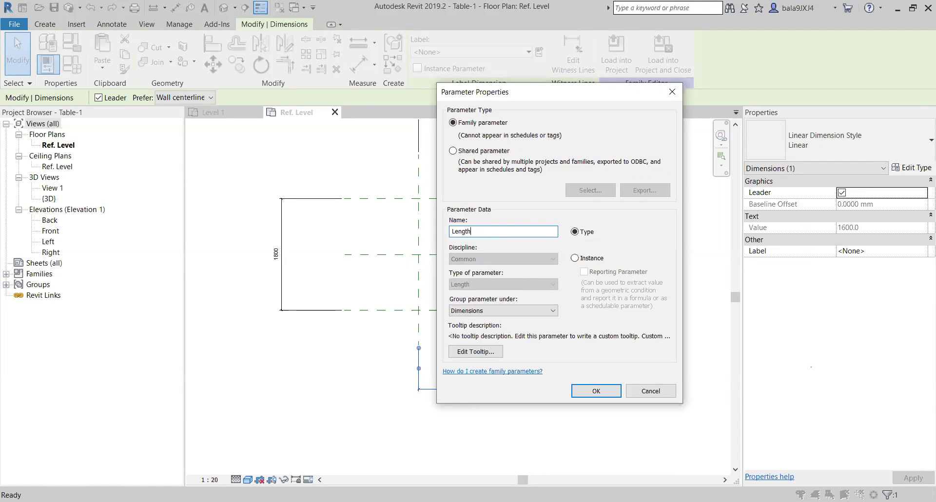
{"action": "left_click", "coordinate": [589, 392]}
{"action": "key", "text": "Escape"}
{"action": "scroll", "coordinate": [467, 388], "scroll_direction": "up", "scroll_amount": 2}
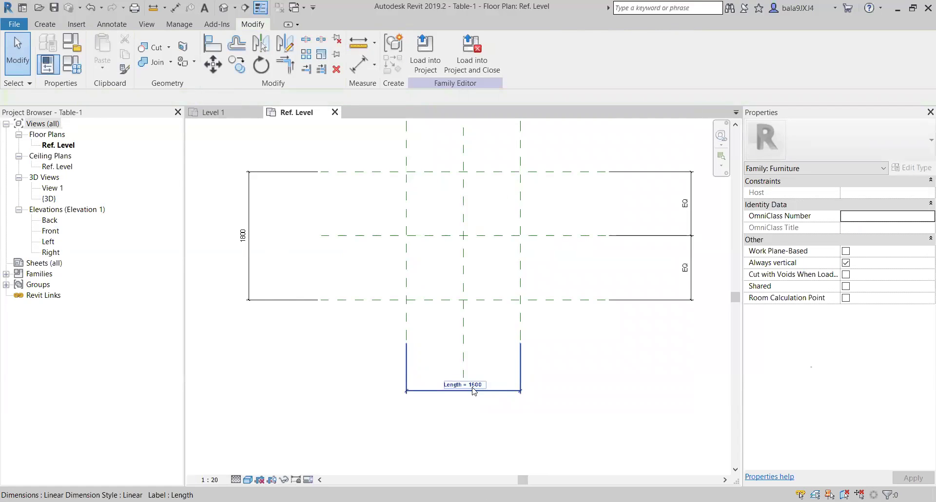
{"action": "scroll", "coordinate": [467, 388], "scroll_direction": "down", "scroll_amount": 2}
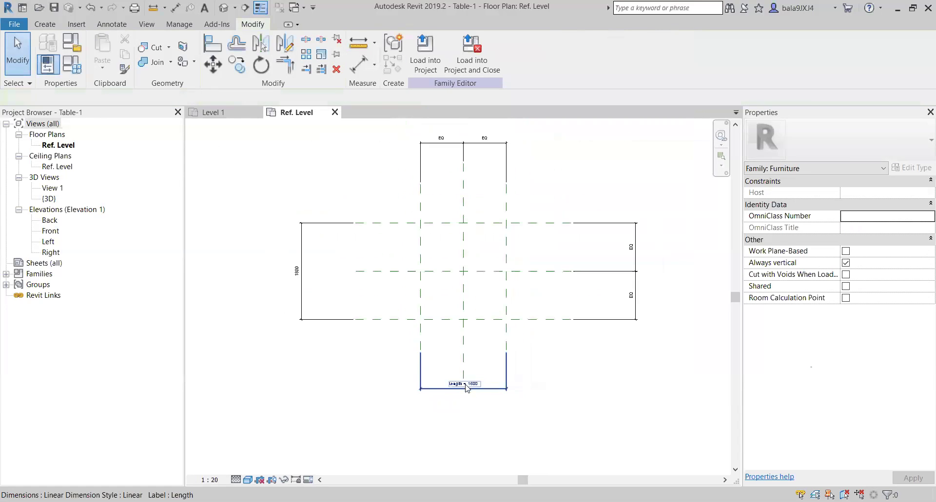
Label the overall dimension between the outer horizontal reference planes with a new family type parameter named Width.
{"action": "left_click", "coordinate": [300, 242]}
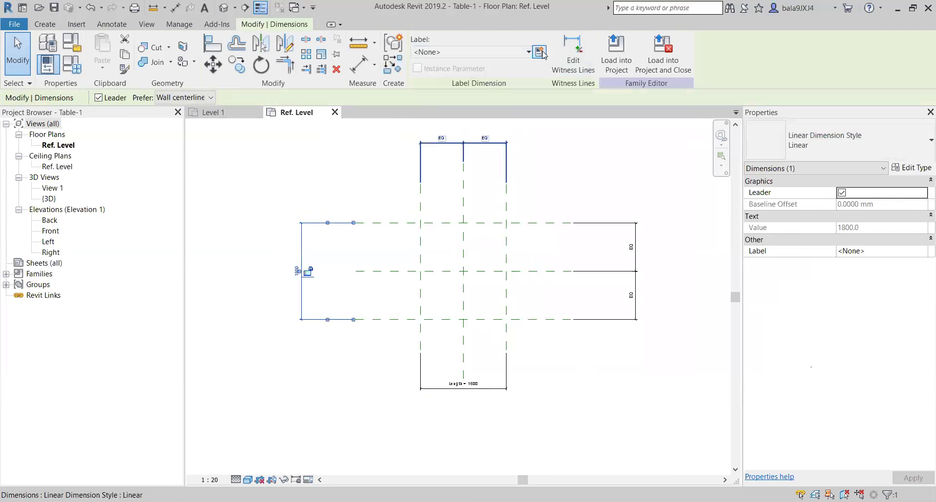
{"action": "left_click", "coordinate": [544, 54]}
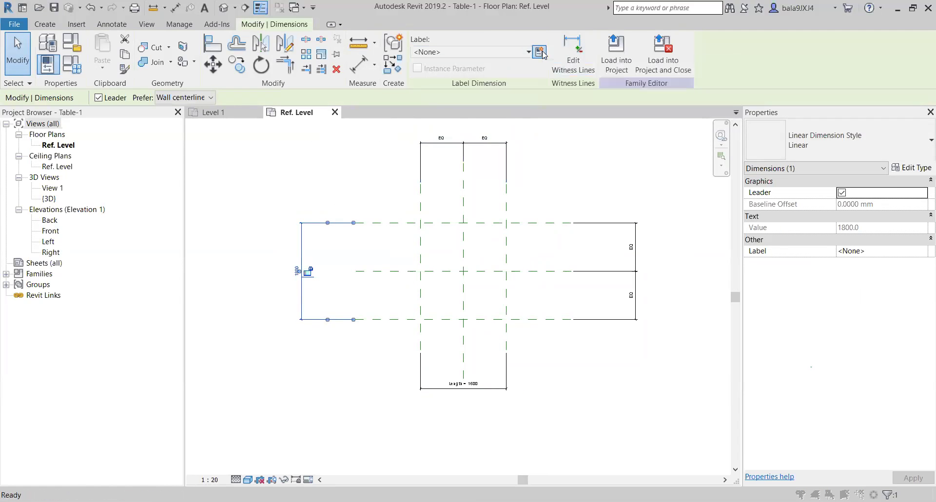
{"action": "type", "text": "Width"}
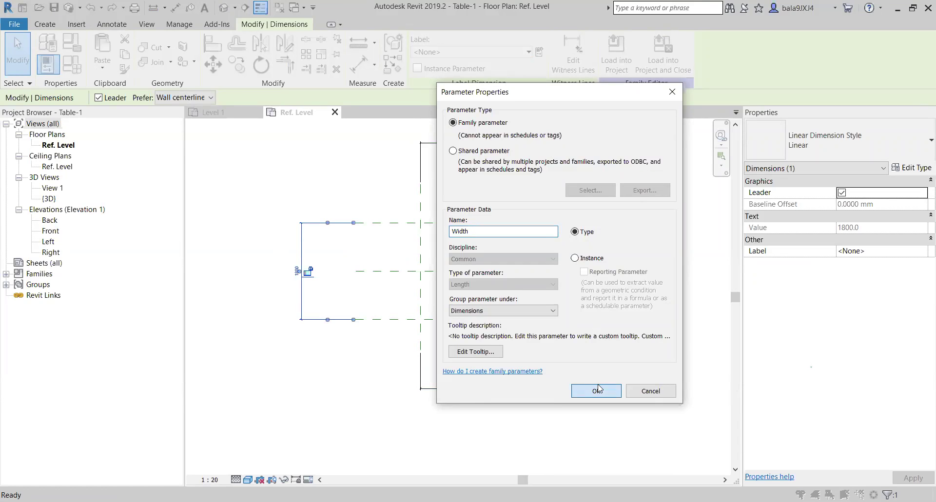
{"action": "left_click", "coordinate": [598, 390]}
{"action": "left_click", "coordinate": [502, 303]}
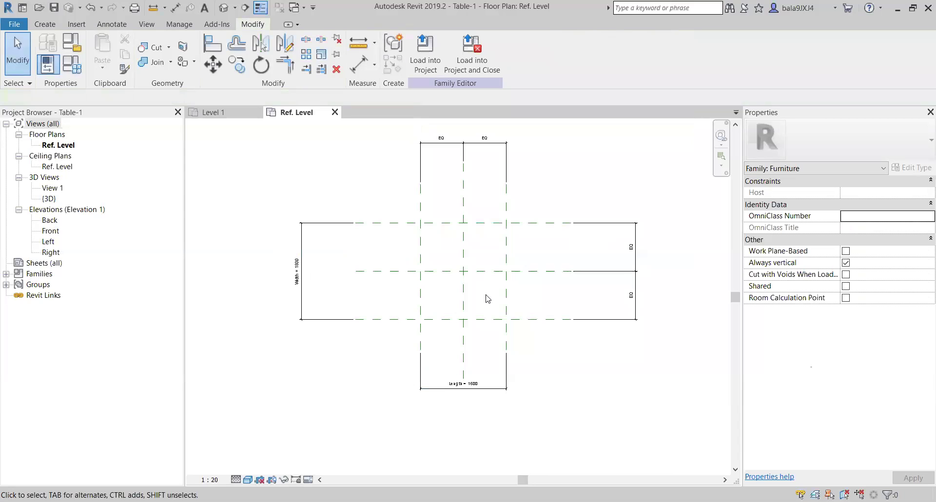
{"action": "scroll", "coordinate": [507, 351], "scroll_direction": "up", "scroll_amount": 3}
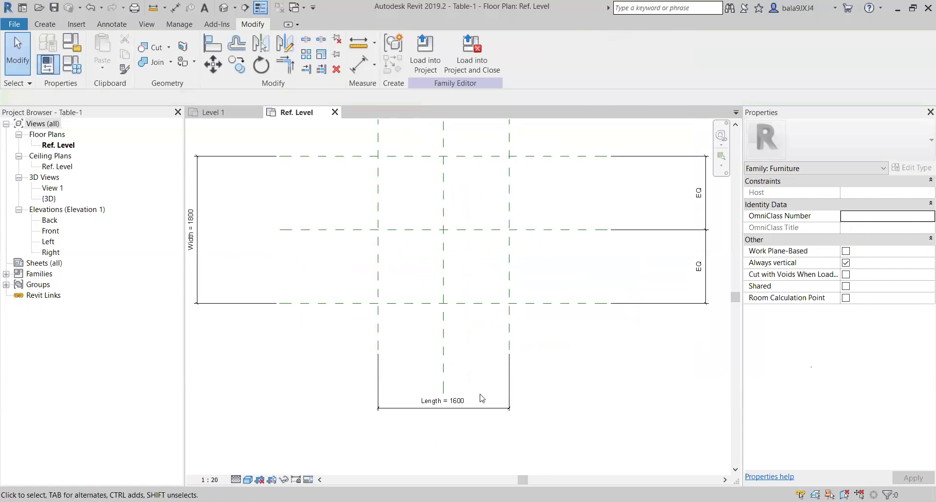
{"action": "scroll", "coordinate": [469, 410], "scroll_direction": "down", "scroll_amount": 2}
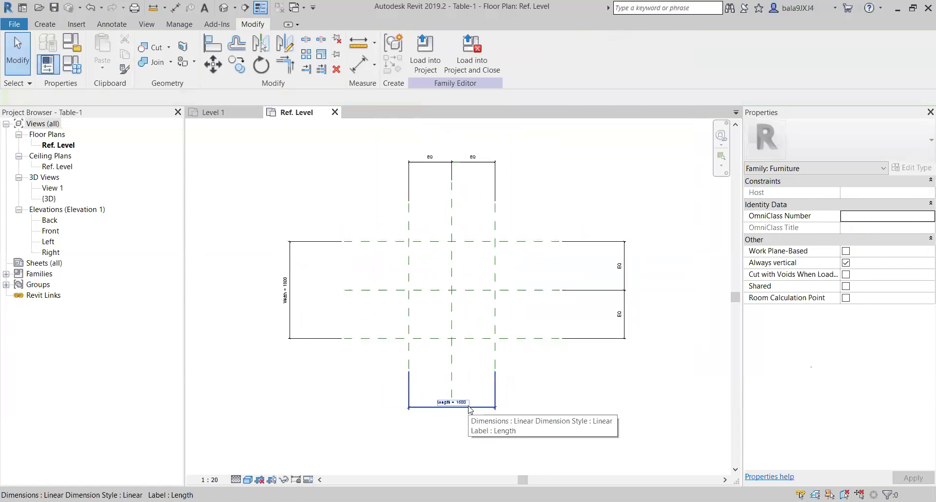
Set the family's Length parameter to 2600 in the family types and apply it.
{"action": "left_click", "coordinate": [74, 68]}
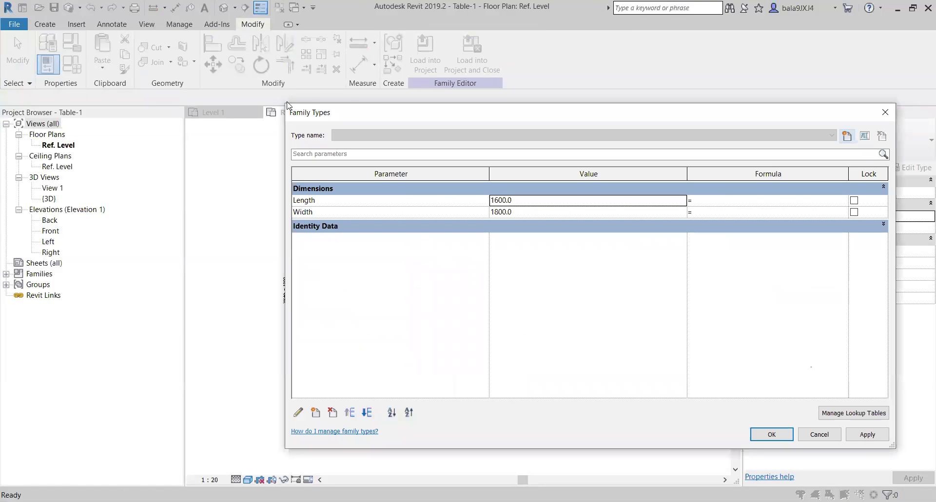
{"action": "left_click_drag", "start_coordinate": [283, 101], "coordinate": [613, 121]}
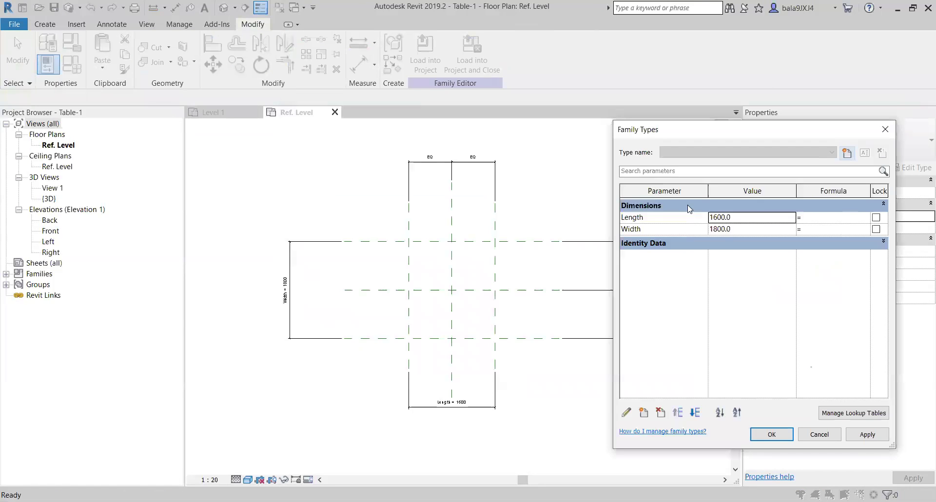
{"action": "left_click", "coordinate": [752, 218]}
{"action": "type", "text": "26"}
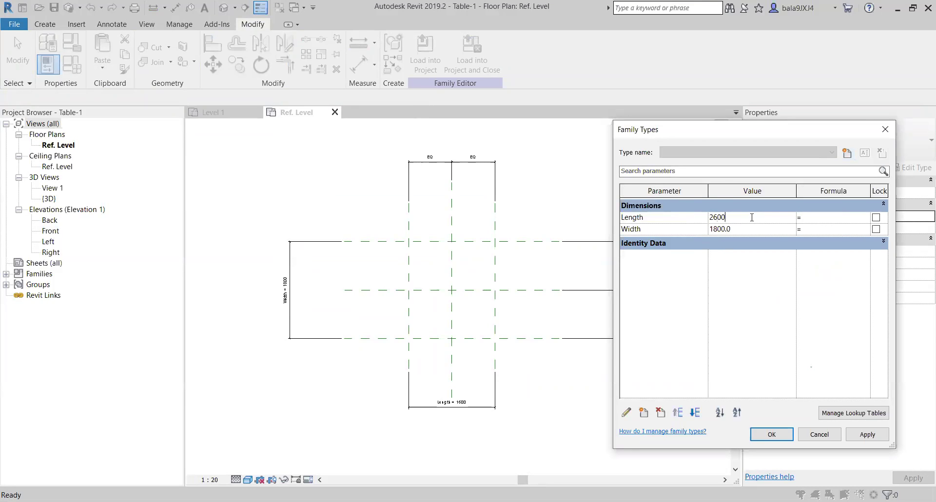
{"action": "left_click", "coordinate": [862, 437]}
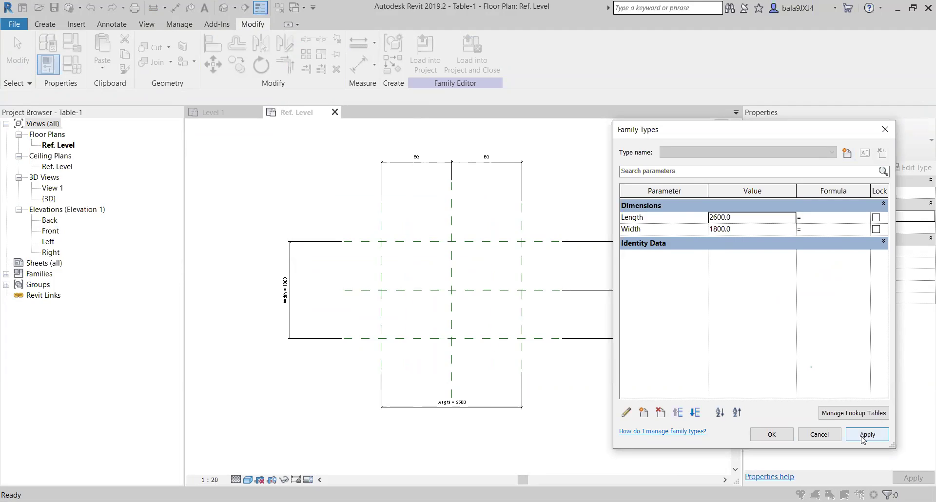
{"action": "left_click", "coordinate": [779, 436]}
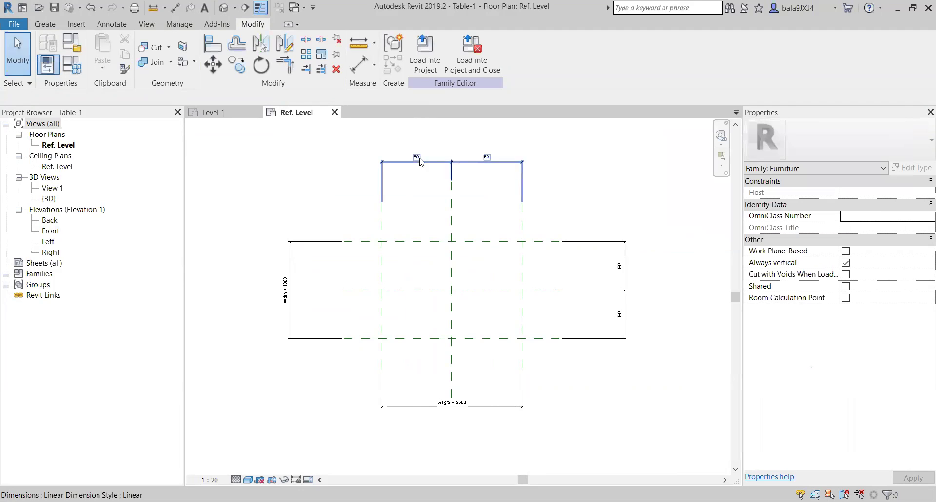
Set the family's Width parameter to 1200 in the family types and apply it.
{"action": "left_click", "coordinate": [77, 67]}
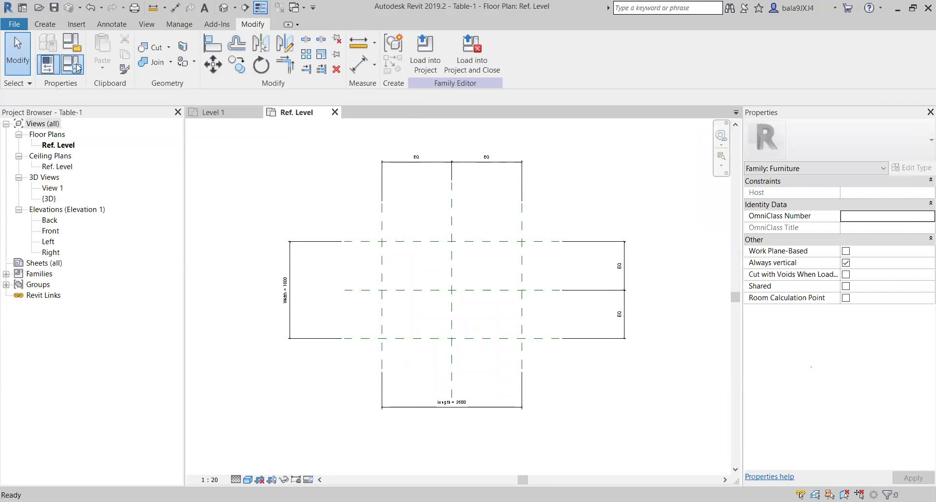
{"action": "left_click", "coordinate": [749, 229]}
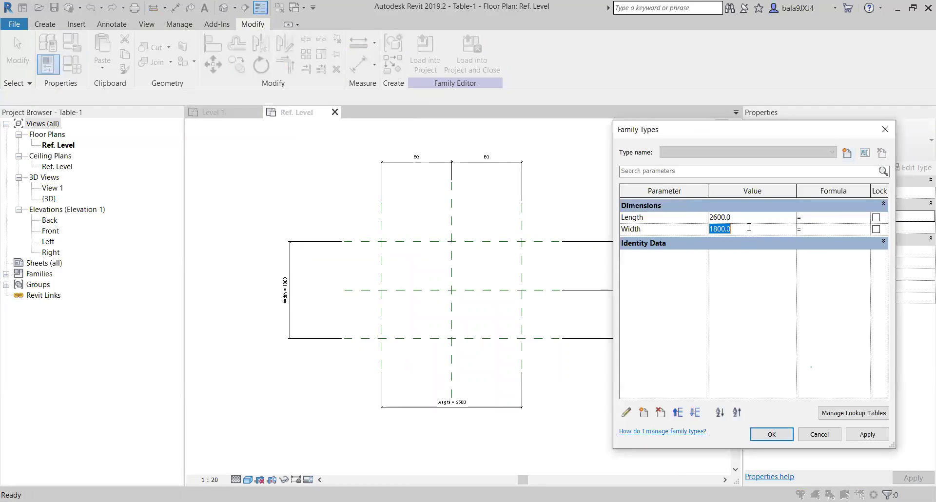
{"action": "type", "text": "1"}
{"action": "left_click", "coordinate": [871, 436]}
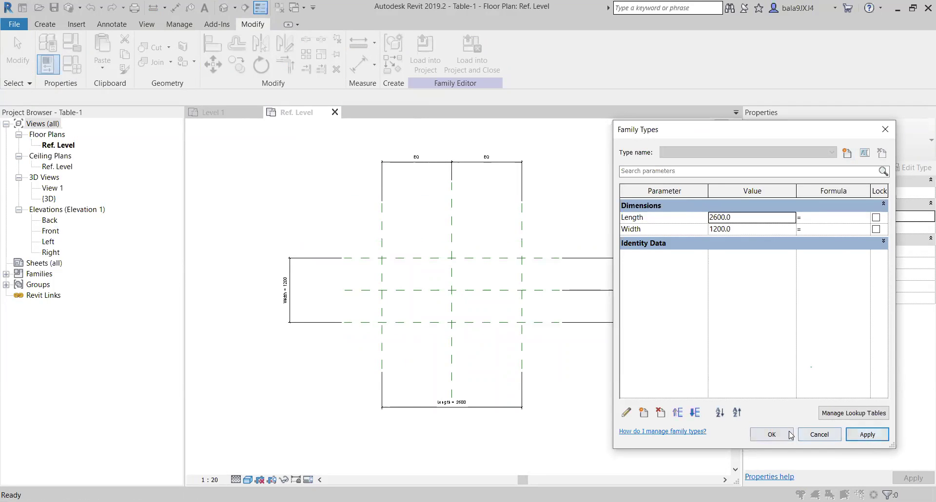
{"action": "left_click", "coordinate": [771, 435]}
{"action": "scroll", "coordinate": [344, 303], "scroll_direction": "up", "scroll_amount": 2}
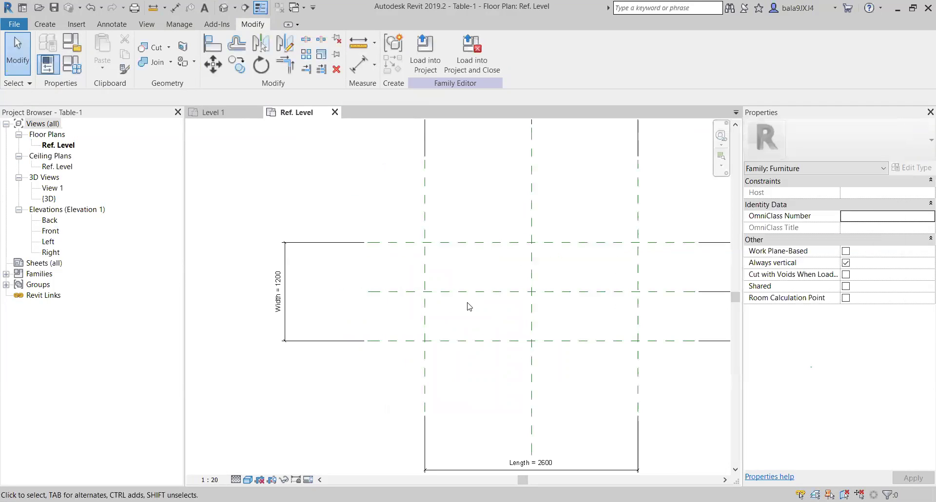
Open the Front elevation and draw a horizontal reference plane about 1200 mm above Ref. Level, across the three vertical planes.
{"action": "scroll", "coordinate": [561, 305], "scroll_direction": "down", "scroll_amount": 1}
{"action": "middle_click_drag", "start_coordinate": [664, 299], "coordinate": [599, 301]}
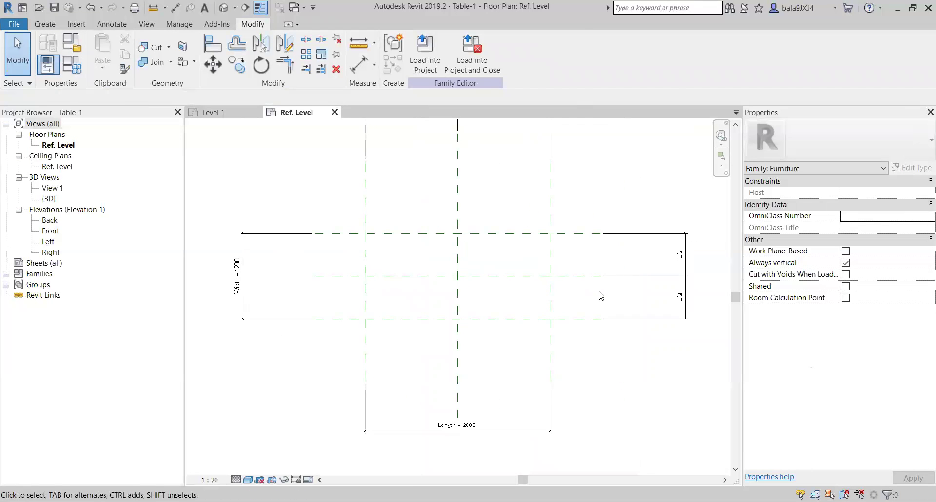
{"action": "double_click", "coordinate": [51, 232]}
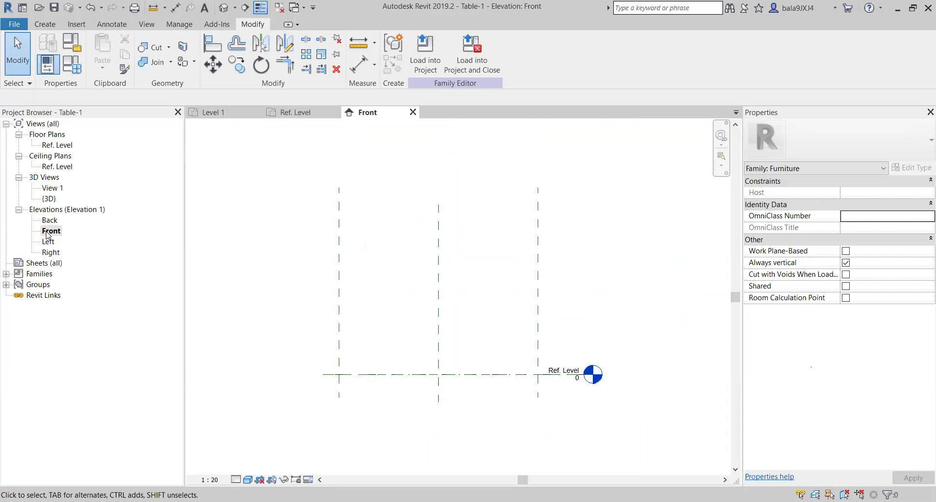
{"action": "left_click", "coordinate": [45, 25]}
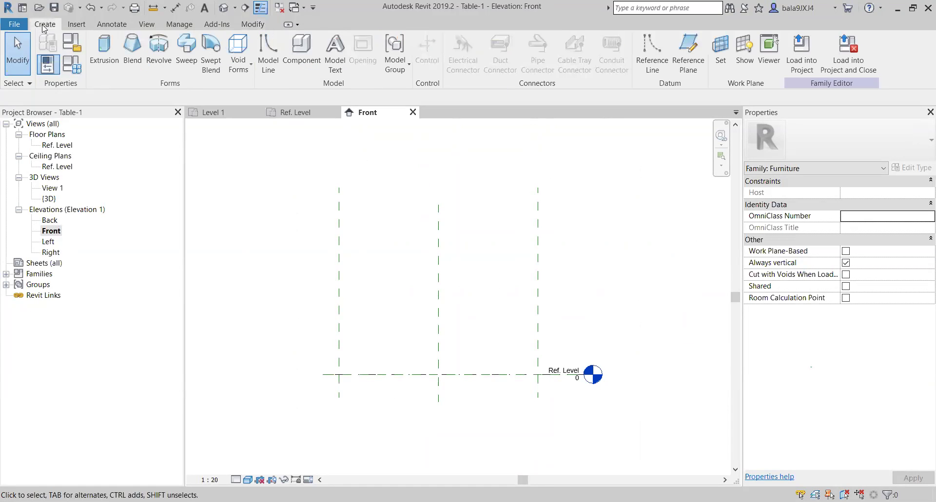
{"action": "left_click", "coordinate": [693, 55]}
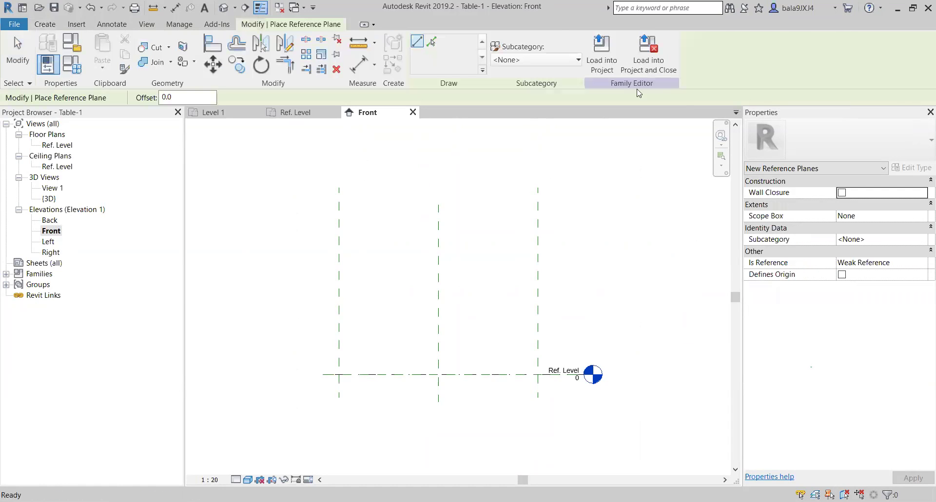
{"action": "left_click", "coordinate": [307, 374]}
{"action": "left_click", "coordinate": [308, 282]}
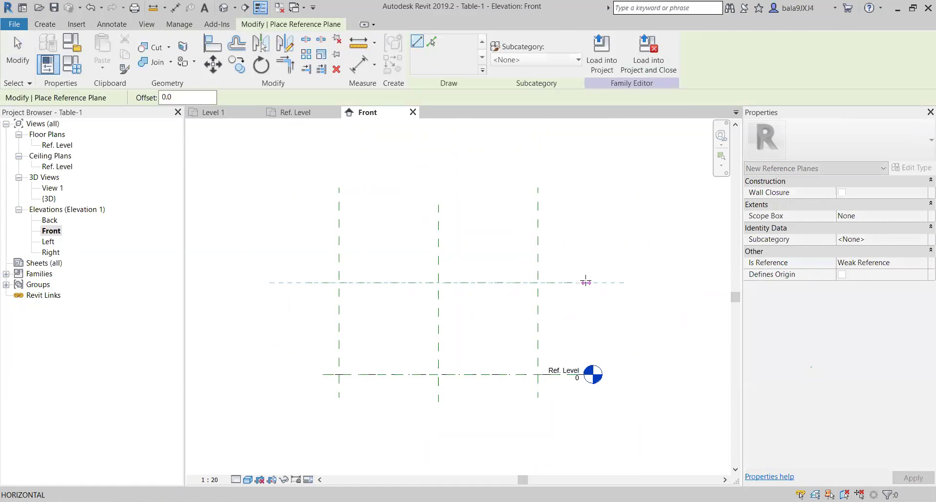
{"action": "left_click", "coordinate": [585, 283]}
{"action": "key", "text": "Escape"}
{"action": "key", "text": "Escape"}
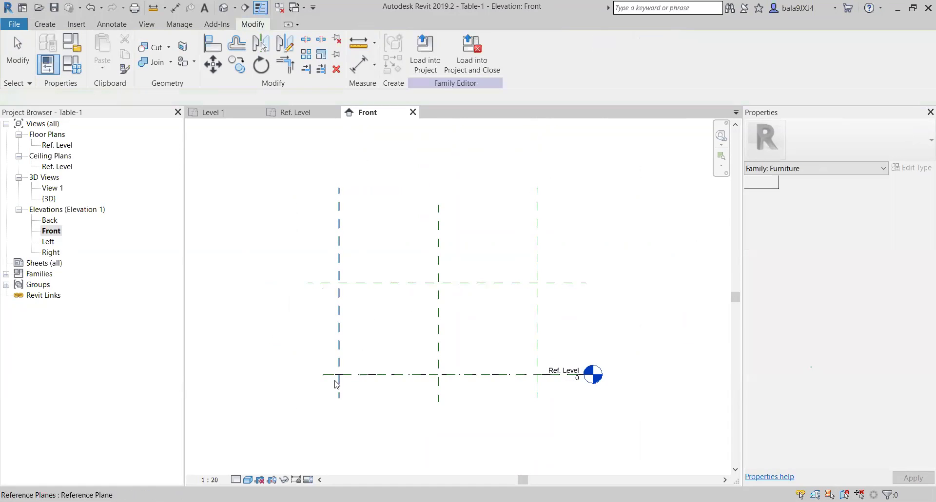
Place an aligned dimension between Ref. Level and the horizontal reference plane above it, beyond the outer vertical plane.
{"action": "scroll", "coordinate": [380, 373], "scroll_direction": "up", "scroll_amount": 2}
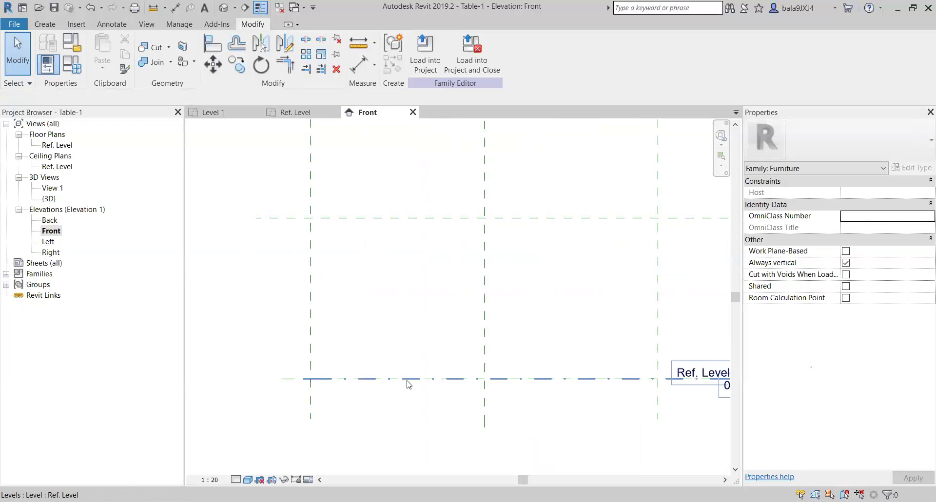
{"action": "scroll", "coordinate": [407, 378], "scroll_direction": "down", "scroll_amount": 2}
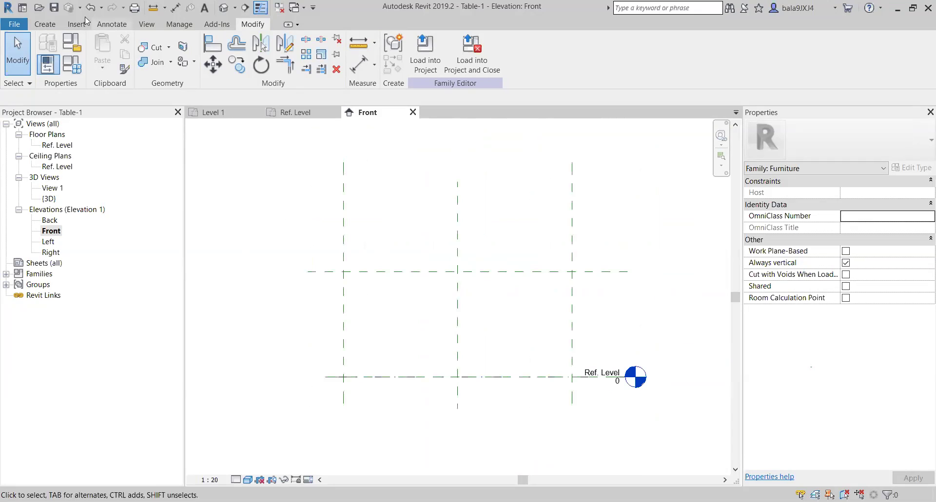
{"action": "left_click", "coordinate": [117, 28]}
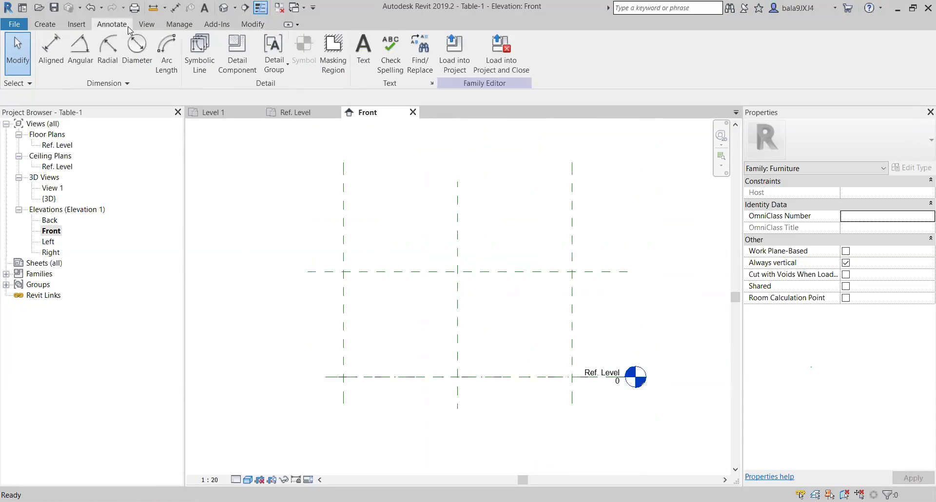
{"action": "left_click", "coordinate": [51, 52]}
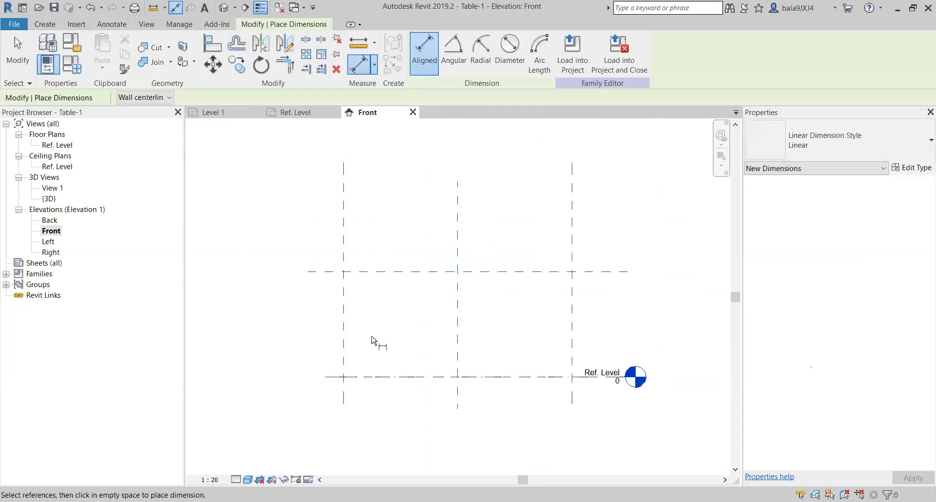
{"action": "left_click", "coordinate": [384, 376]}
{"action": "left_click", "coordinate": [403, 273]}
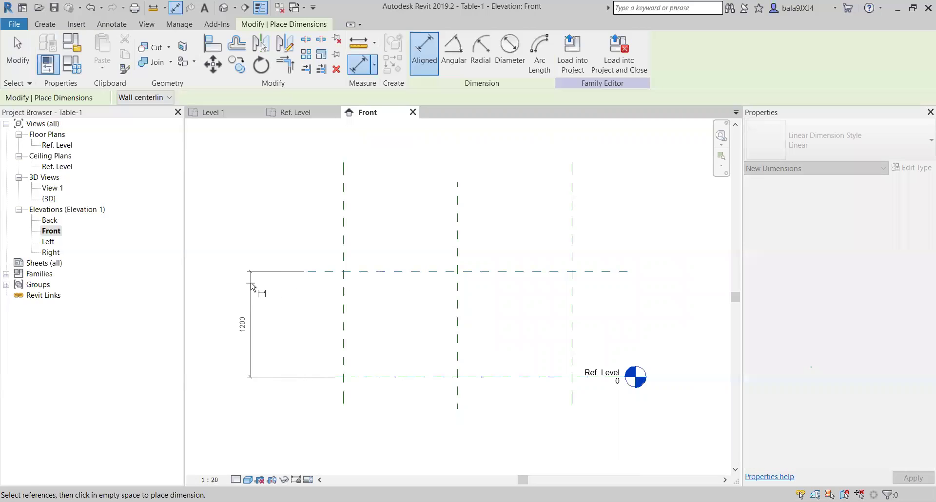
{"action": "left_click", "coordinate": [252, 287]}
{"action": "key", "text": "Escape"}
{"action": "key", "text": "Escape"}
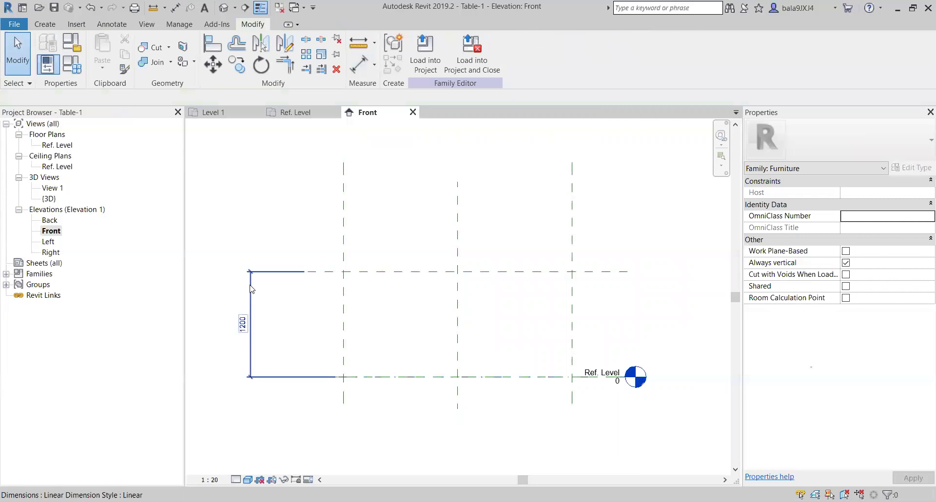
Label the vertical dimension above Ref. Level with a new family type parameter named Height.
{"action": "left_click", "coordinate": [251, 288]}
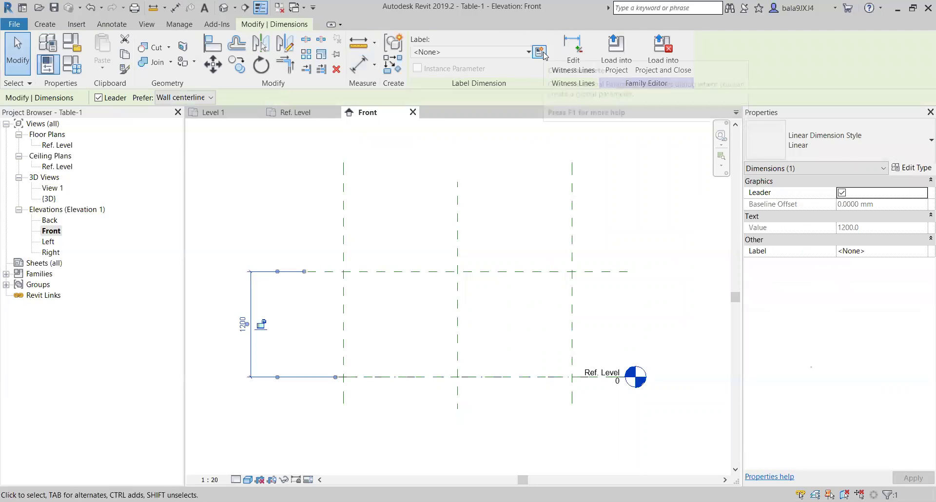
{"action": "left_click", "coordinate": [540, 52]}
{"action": "type", "text": "Height"}
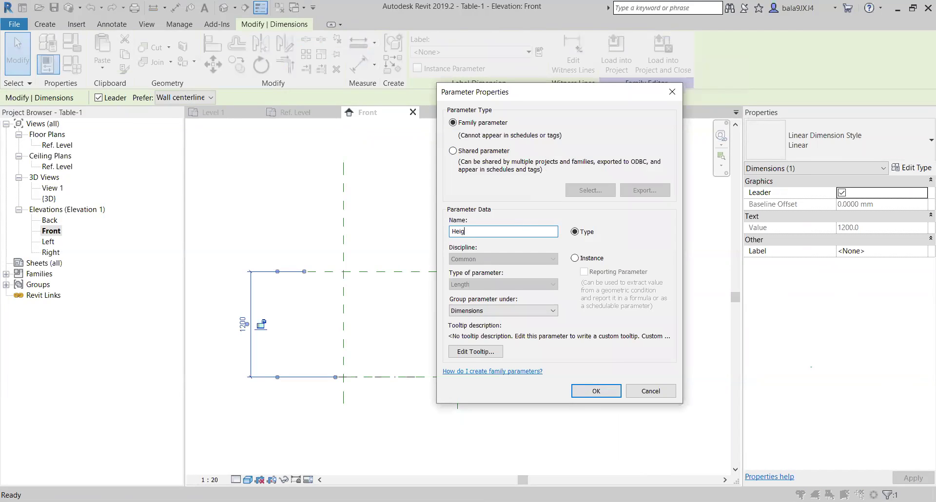
{"action": "left_click", "coordinate": [600, 391]}
{"action": "key", "text": "Escape"}
Set the family's Height parameter to 1000 in the family types and apply it.
{"action": "scroll", "coordinate": [260, 333], "scroll_direction": "up", "scroll_amount": 2}
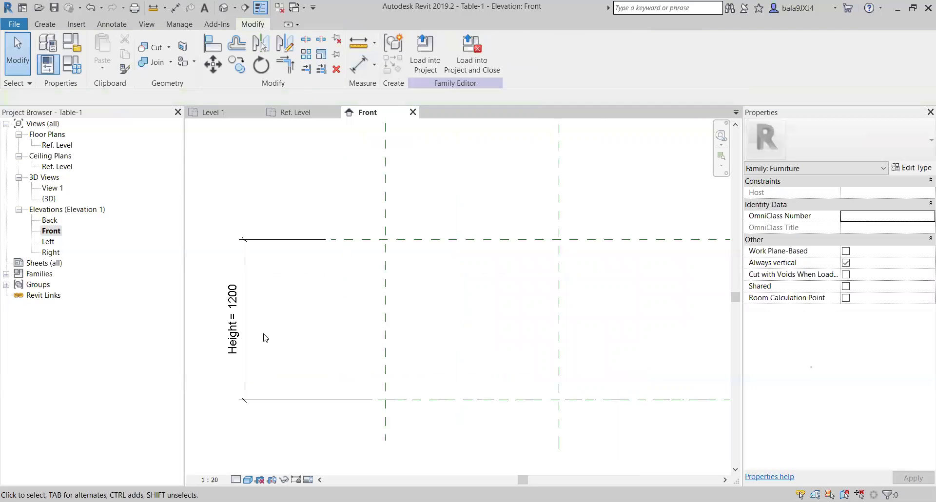
{"action": "middle_click_drag", "start_coordinate": [310, 318], "coordinate": [329, 319]}
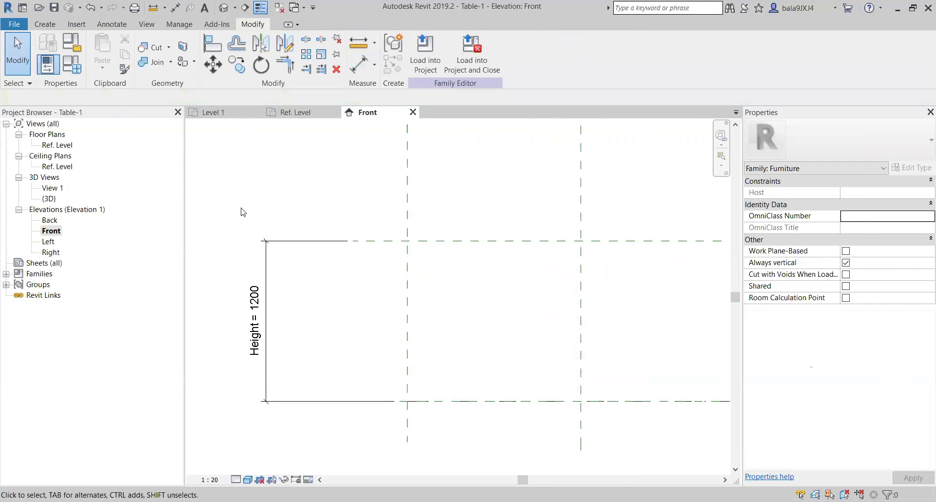
{"action": "left_click", "coordinate": [756, 240]}
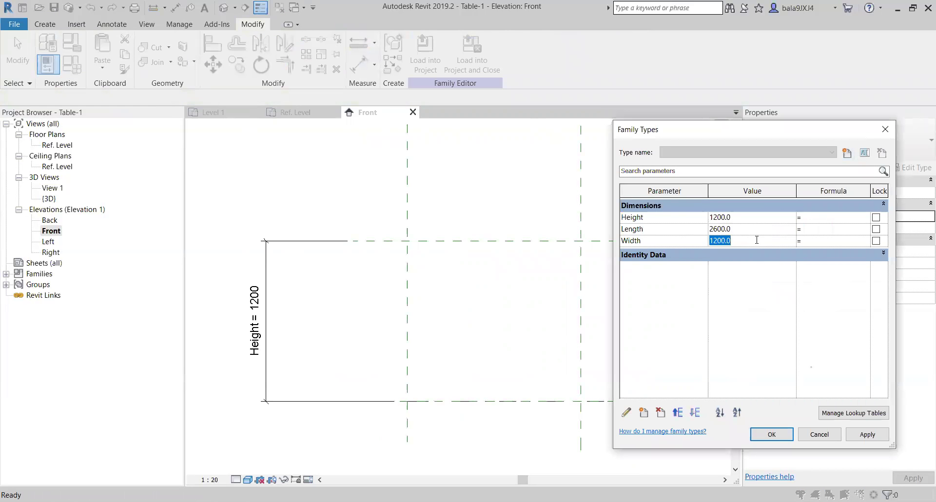
{"action": "left_click", "coordinate": [748, 220]}
{"action": "type", "text": "10"}
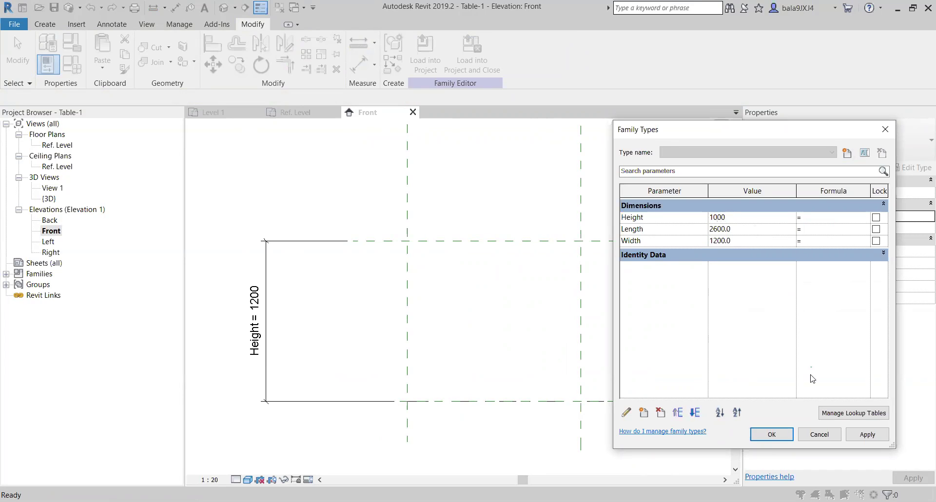
{"action": "left_click", "coordinate": [868, 434]}
{"action": "left_click", "coordinate": [776, 436]}
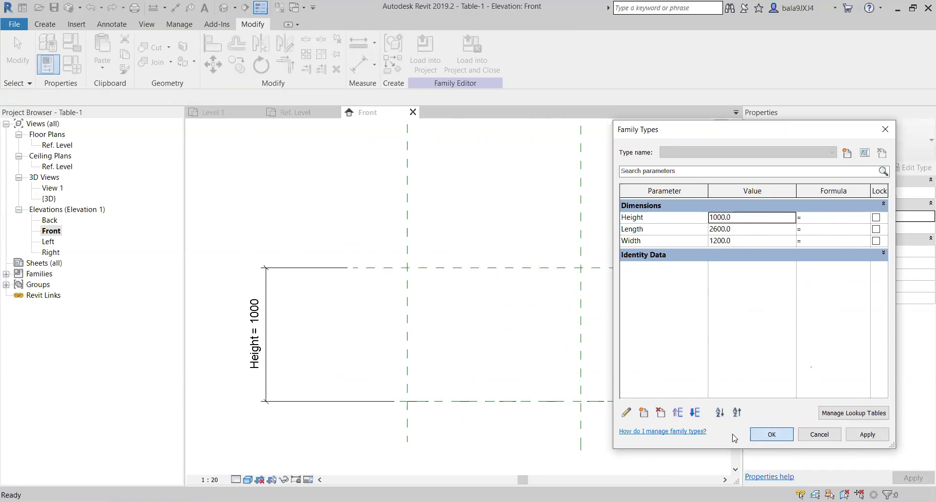
Draw a second horizontal reference plane about 100 mm above the plane controlled by Height.
{"action": "scroll", "coordinate": [360, 315], "scroll_direction": "down", "scroll_amount": 1}
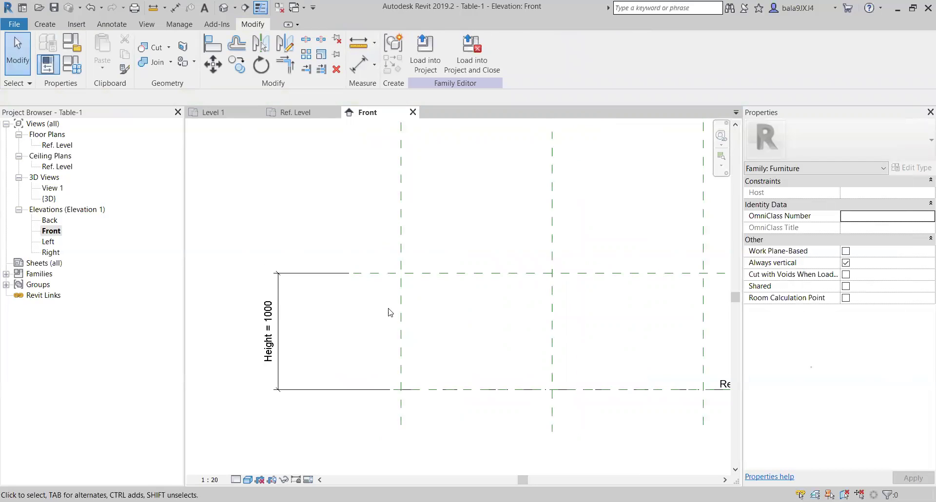
{"action": "scroll", "coordinate": [425, 295], "scroll_direction": "down", "scroll_amount": 2}
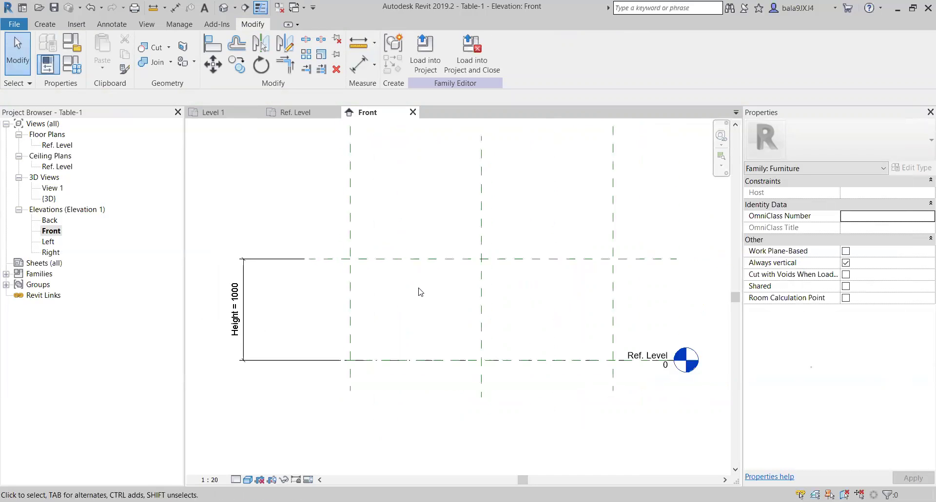
{"action": "left_click", "coordinate": [47, 25]}
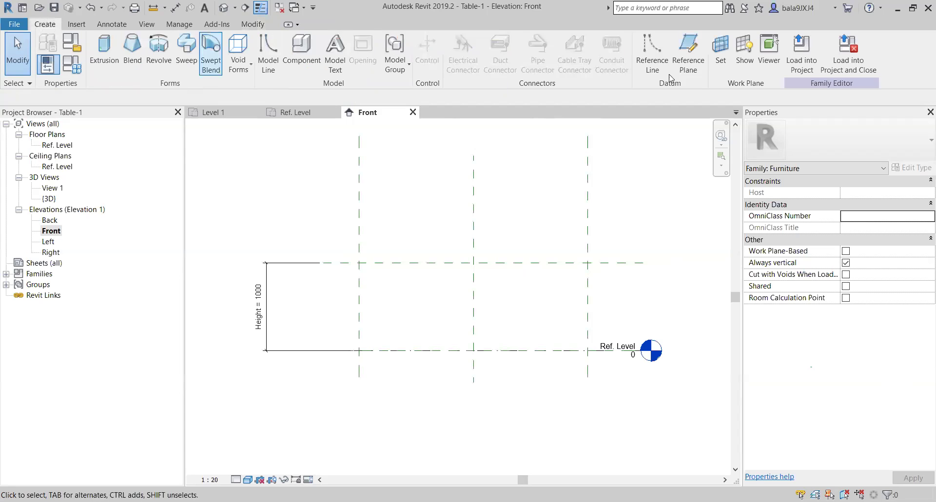
{"action": "left_click", "coordinate": [690, 58]}
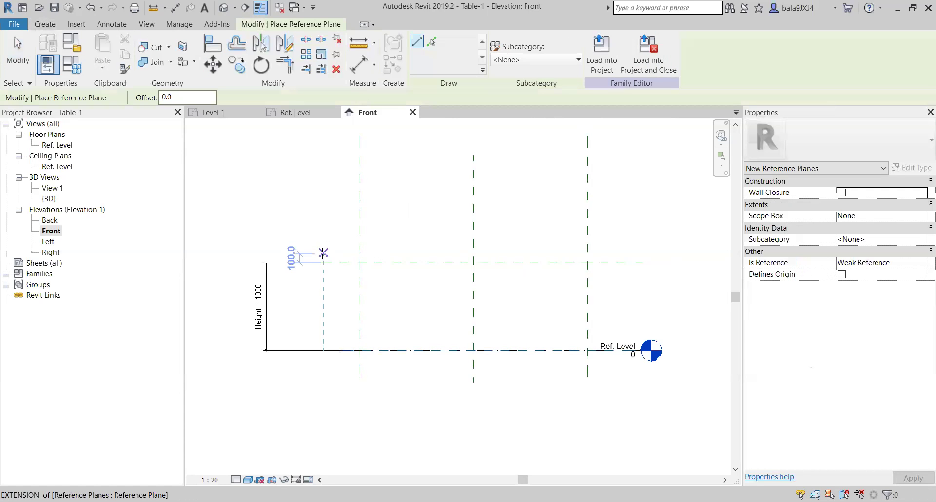
{"action": "left_click", "coordinate": [323, 253]}
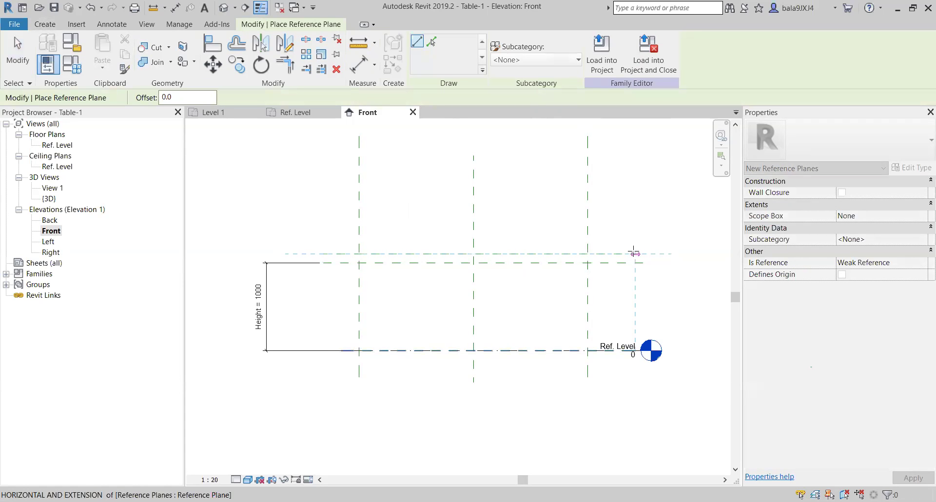
{"action": "left_click", "coordinate": [634, 254]}
{"action": "key", "text": "Escape"}
{"action": "key", "text": "Escape"}
Place an aligned dimension between the two upper horizontal reference planes, near their ends on the Ref. Level marker side.
{"action": "scroll", "coordinate": [540, 266], "scroll_direction": "up", "scroll_amount": 2}
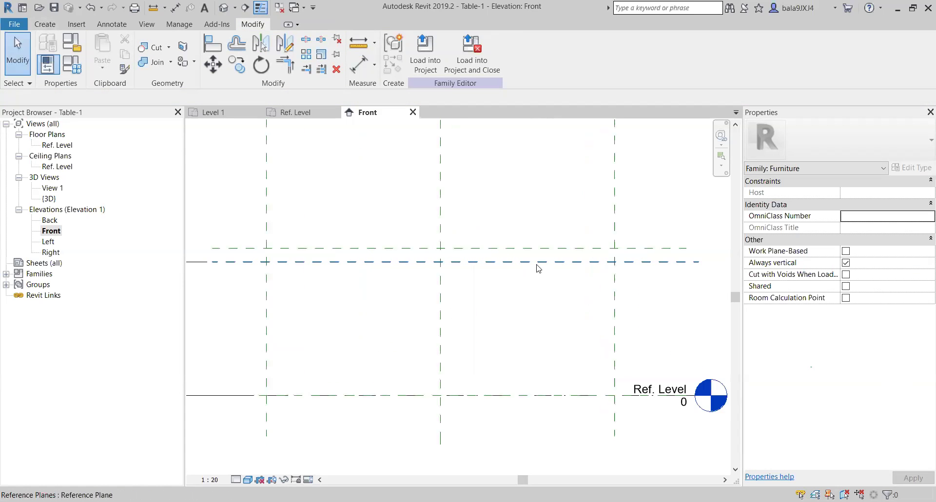
{"action": "scroll", "coordinate": [571, 277], "scroll_direction": "down", "scroll_amount": 1}
{"action": "scroll", "coordinate": [659, 262], "scroll_direction": "up", "scroll_amount": 1}
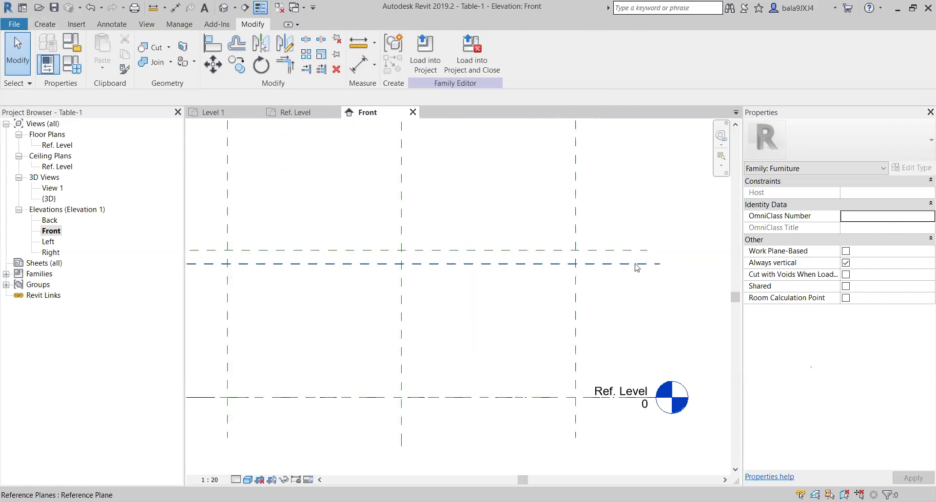
{"action": "key", "text": "d"}
{"action": "key", "text": "i"}
{"action": "left_click", "coordinate": [622, 265]}
{"action": "left_click", "coordinate": [622, 251]}
{"action": "scroll", "coordinate": [545, 236], "scroll_direction": "down", "scroll_amount": 2}
{"action": "left_click", "coordinate": [666, 251]}
{"action": "scroll", "coordinate": [684, 281], "scroll_direction": "up", "scroll_amount": 1}
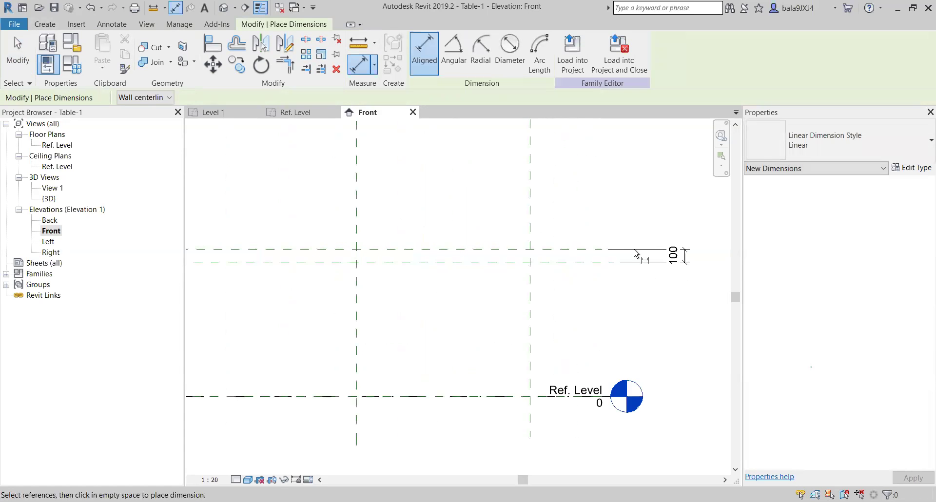
{"action": "key", "text": "Escape"}
{"action": "key", "text": "Escape"}
Set the distance between the two upper horizontal reference planes to 25 mm by moving the topmost plane.
{"action": "scroll", "coordinate": [505, 259], "scroll_direction": "up", "scroll_amount": 1}
{"action": "left_click", "coordinate": [493, 264]}
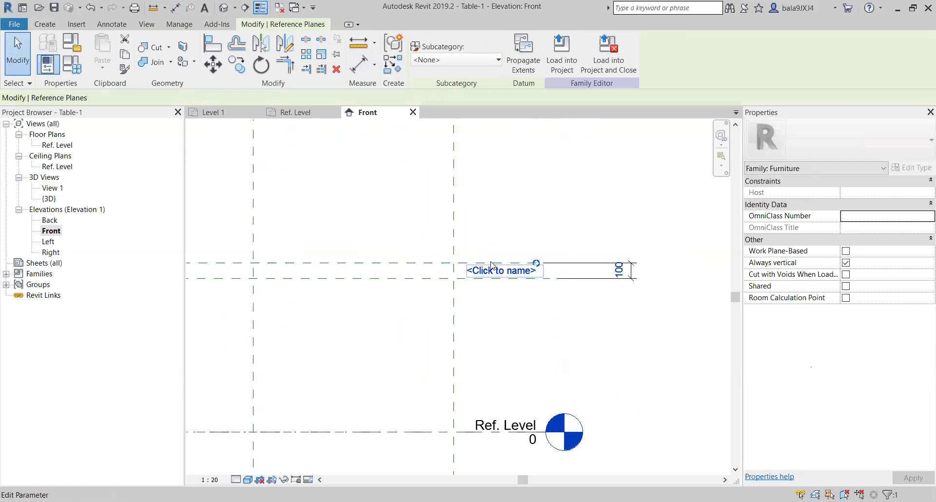
{"action": "left_click", "coordinate": [618, 270]}
{"action": "type", "text": "25"}
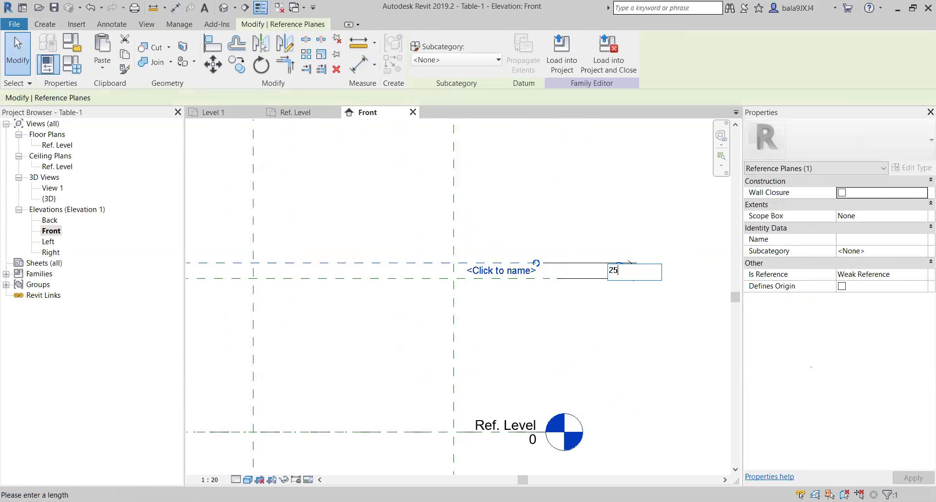
{"action": "key", "text": "Return"}
{"action": "key", "text": "Escape"}
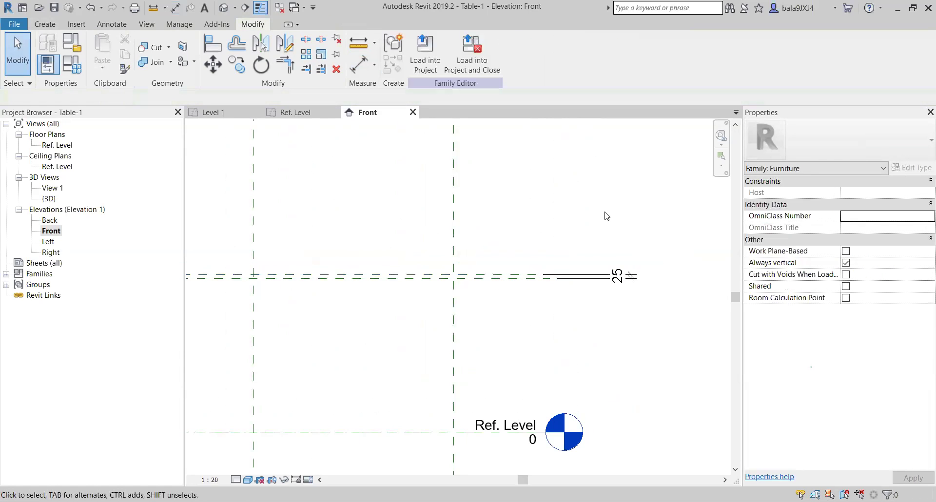
Lock the 25 mm dimension between the two upper horizontal reference planes.
{"action": "scroll", "coordinate": [633, 247], "scroll_direction": "down", "scroll_amount": 3}
{"action": "scroll", "coordinate": [420, 267], "scroll_direction": "up", "scroll_amount": 2}
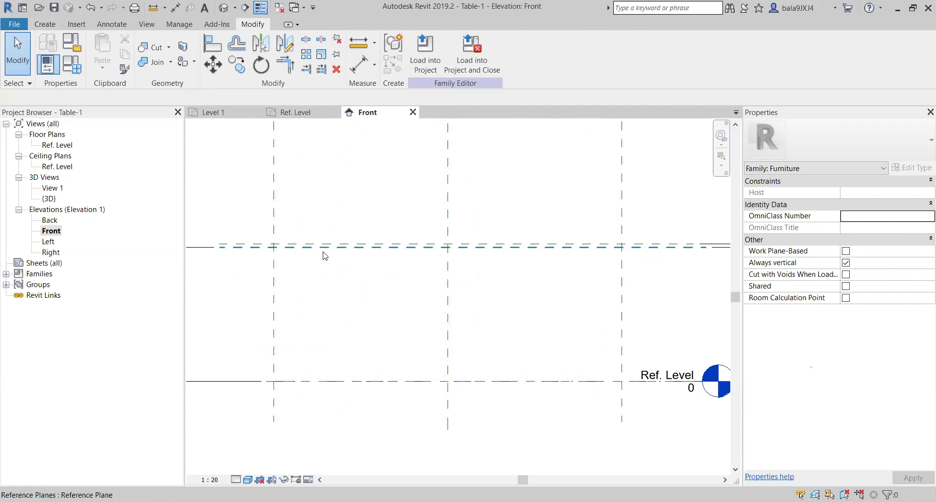
{"action": "scroll", "coordinate": [324, 253], "scroll_direction": "down", "scroll_amount": 2}
{"action": "scroll", "coordinate": [434, 262], "scroll_direction": "up", "scroll_amount": 2}
{"action": "middle_click_drag", "start_coordinate": [397, 259], "coordinate": [449, 270]}
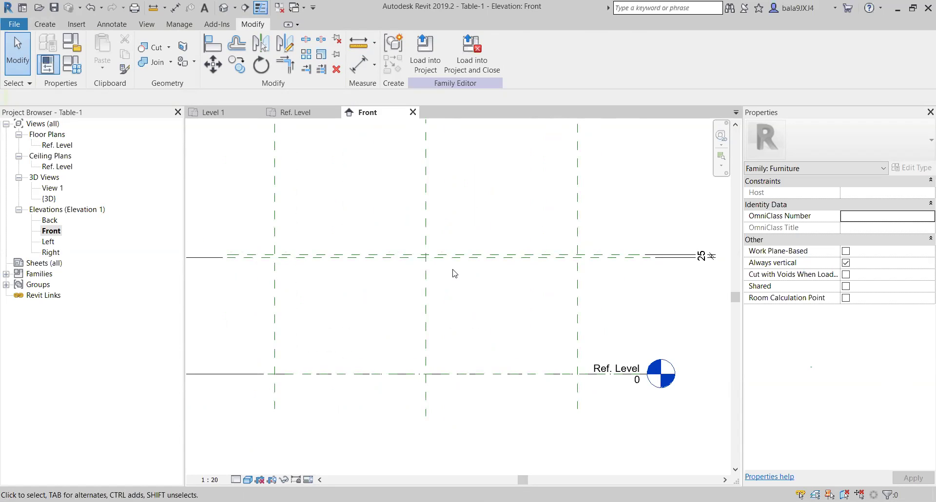
{"action": "scroll", "coordinate": [643, 259], "scroll_direction": "up", "scroll_amount": 6}
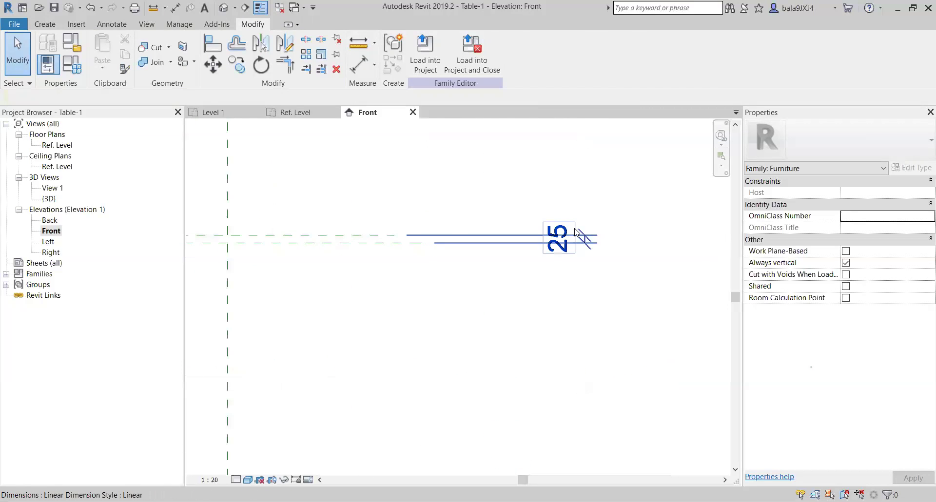
{"action": "left_click", "coordinate": [576, 232]}
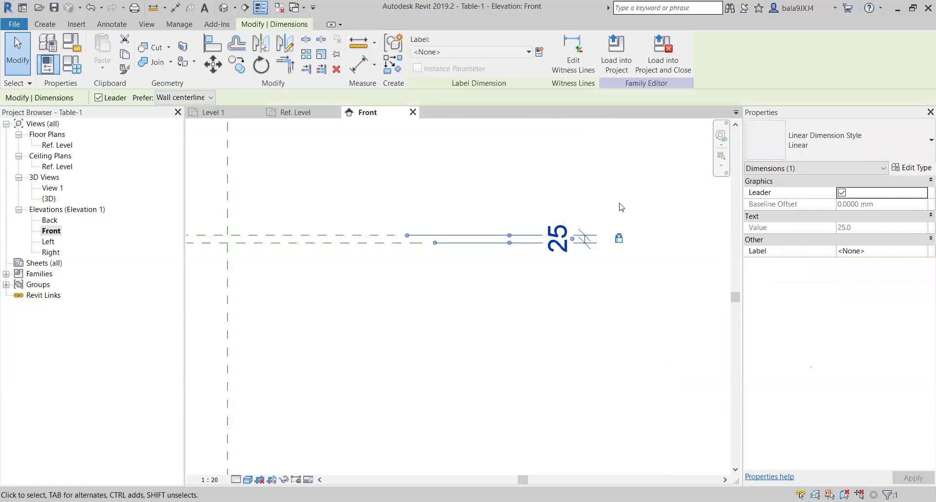
{"action": "left_click", "coordinate": [630, 307]}
{"action": "scroll", "coordinate": [653, 295], "scroll_direction": "down", "scroll_amount": 5}
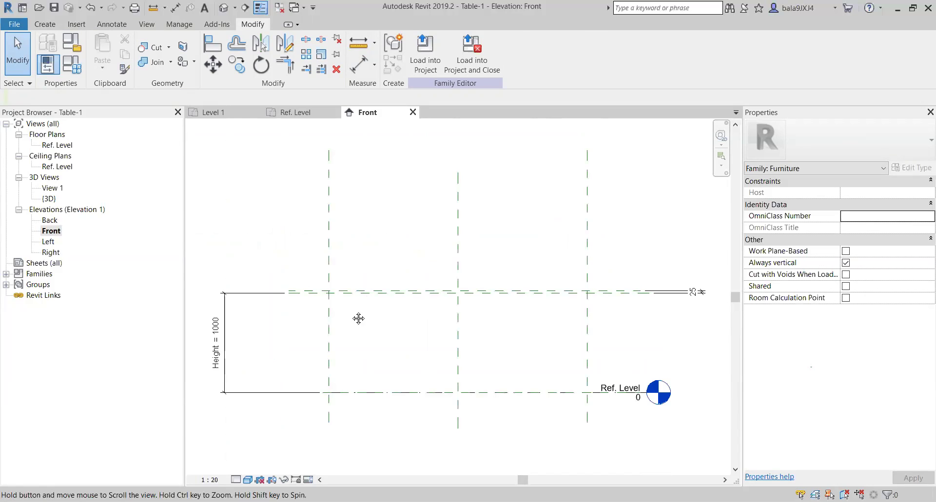
Test the Height parameter by applying 1200 in the family types, and return it to 1000.
{"action": "middle_click_drag", "start_coordinate": [359, 318], "coordinate": [349, 309]}
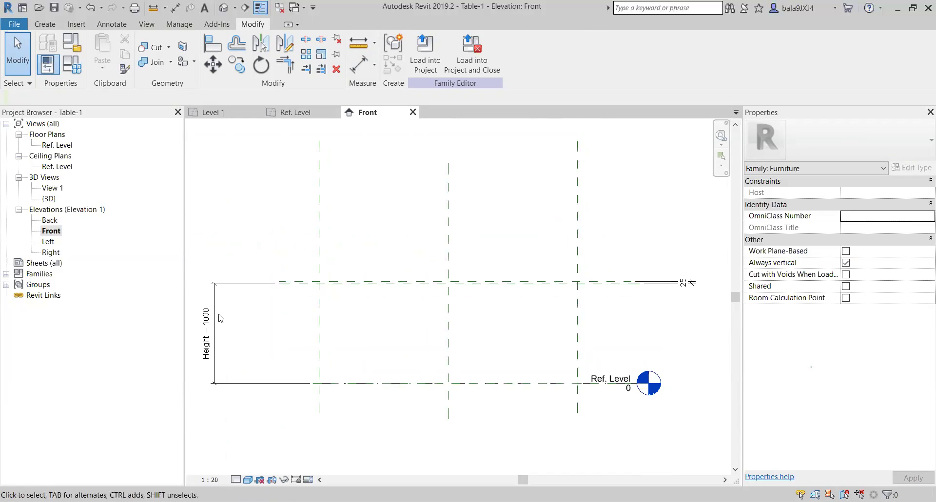
{"action": "left_click", "coordinate": [72, 64]}
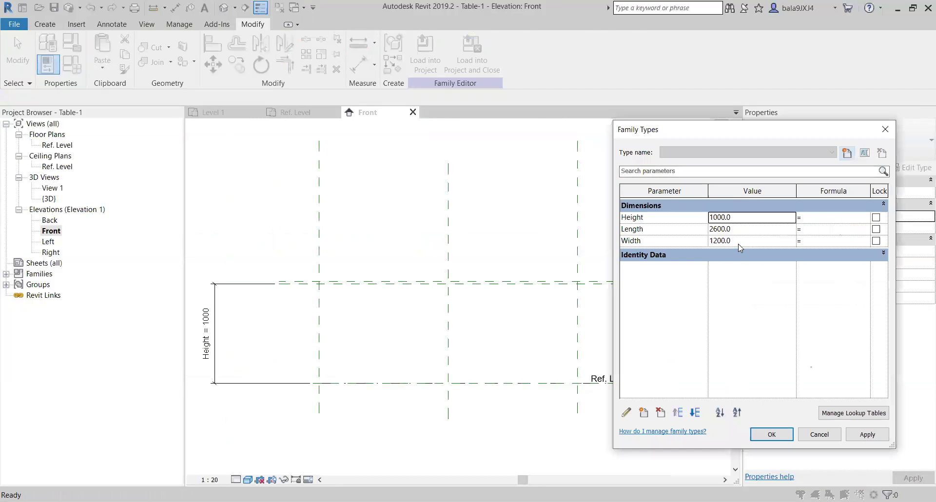
{"action": "left_click", "coordinate": [750, 219]}
{"action": "type", "text": "1"}
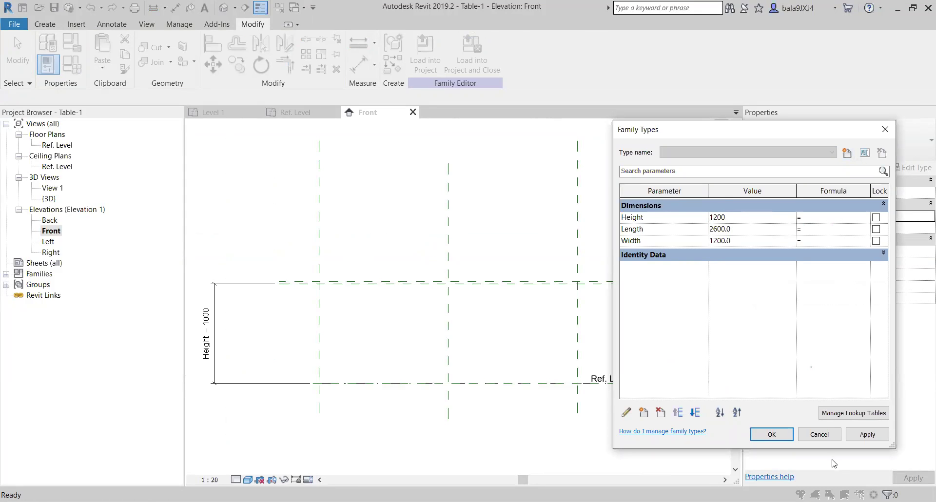
{"action": "left_click", "coordinate": [868, 435]}
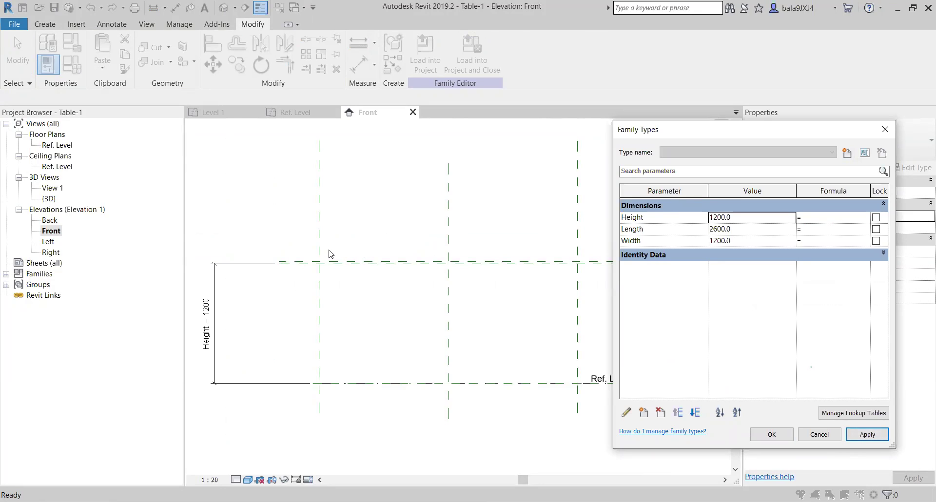
{"action": "left_click", "coordinate": [737, 218]}
{"action": "type", "text": "10"}
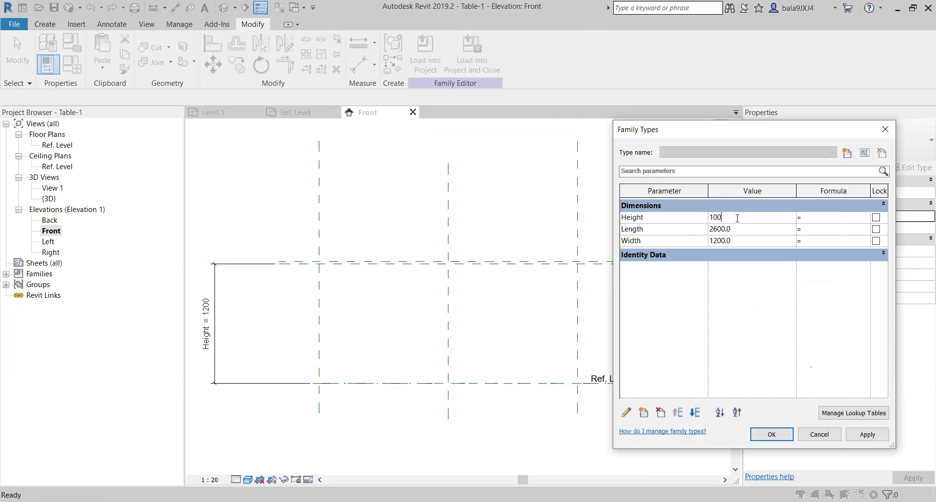
{"action": "left_click", "coordinate": [867, 435]}
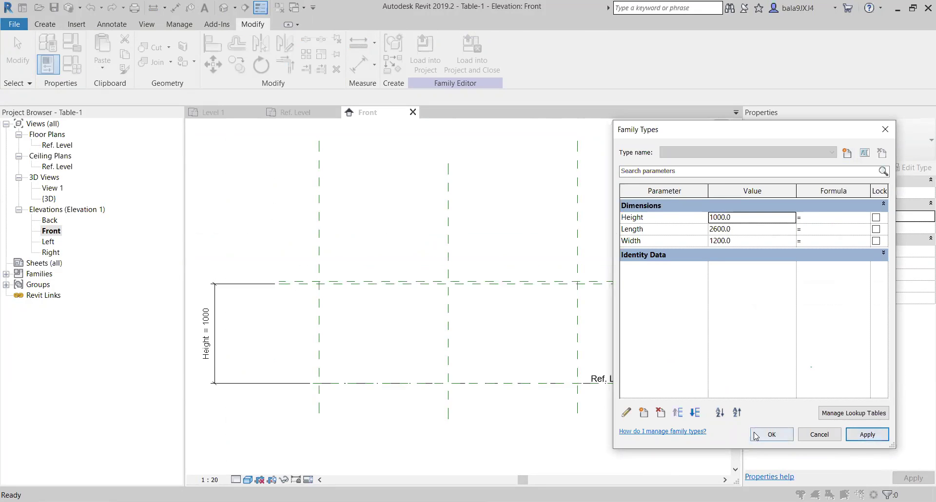
{"action": "key", "text": "Return"}
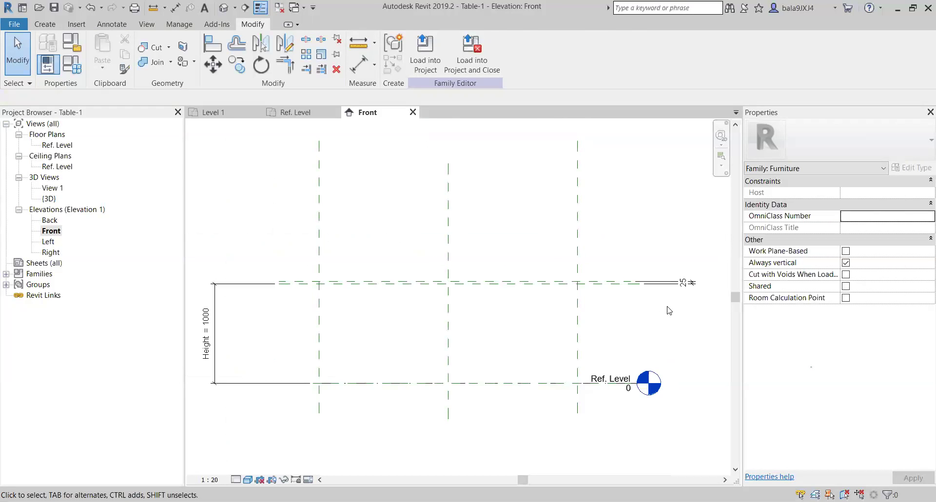
In the Ref. Level floor plan, start an Extrusion sketch with locked lines picked from the four outer reference planes.
{"action": "double_click", "coordinate": [57, 145]}
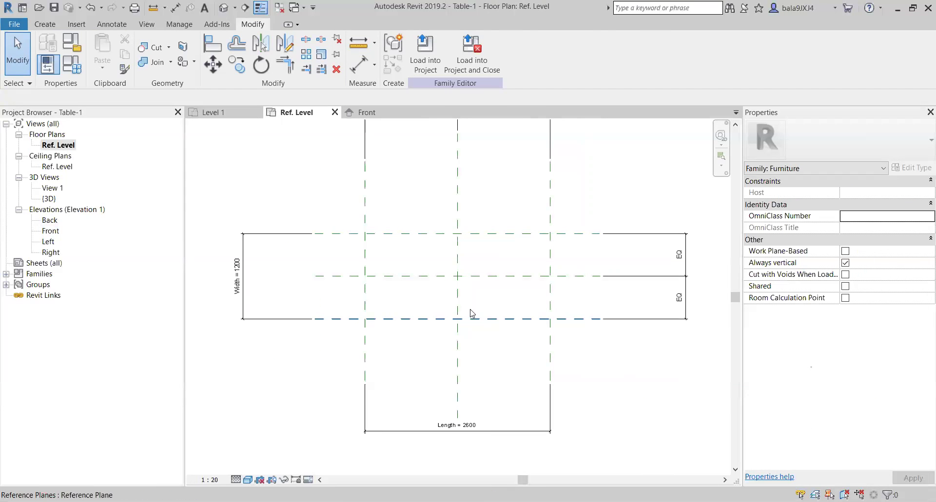
{"action": "left_click", "coordinate": [50, 29]}
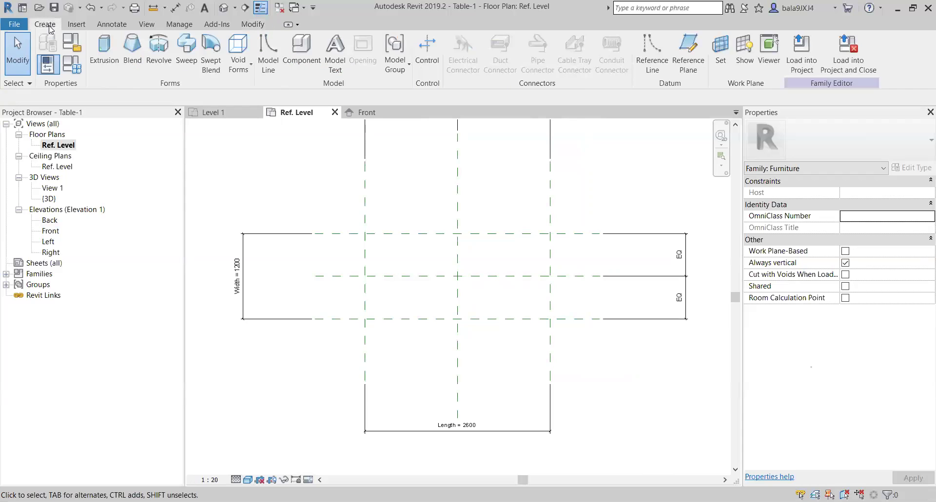
{"action": "left_click", "coordinate": [105, 49]}
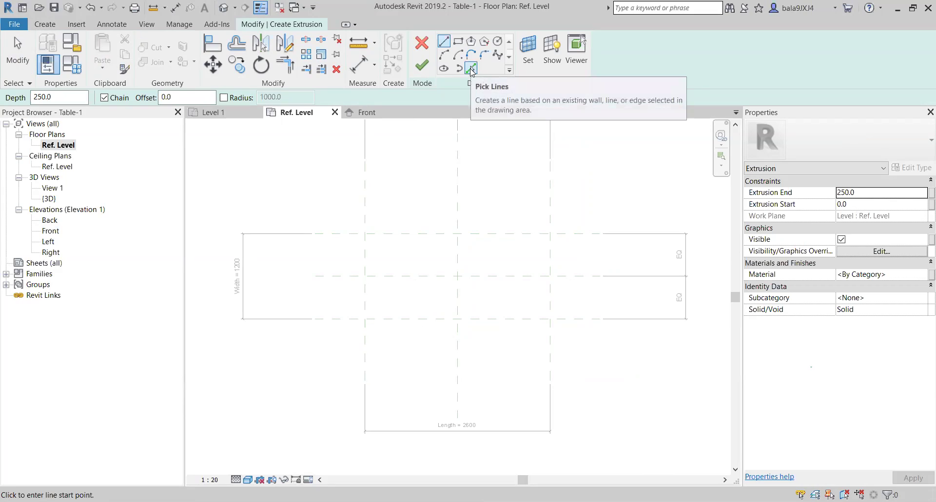
{"action": "left_click", "coordinate": [471, 69]}
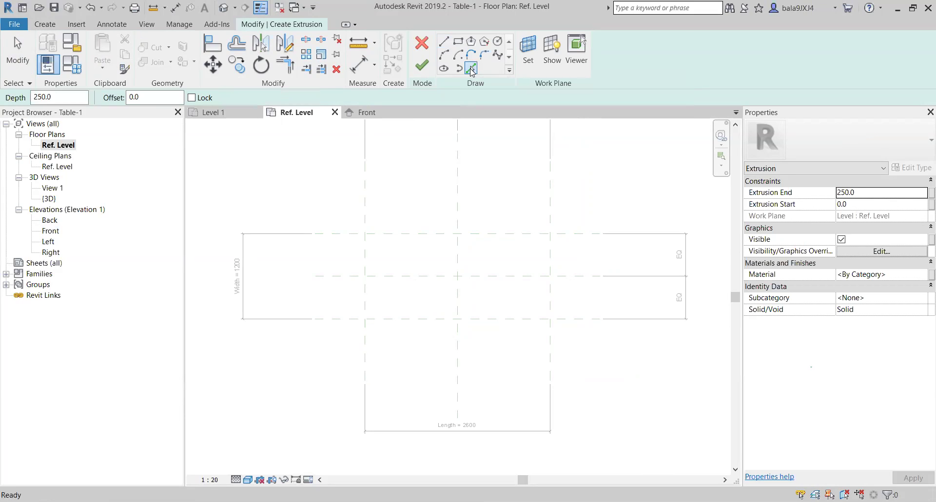
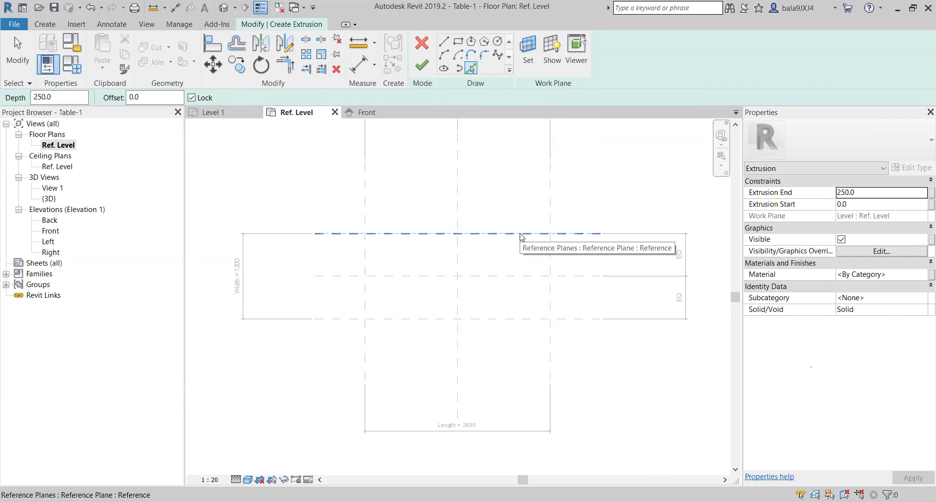
{"action": "left_click", "coordinate": [521, 236]}
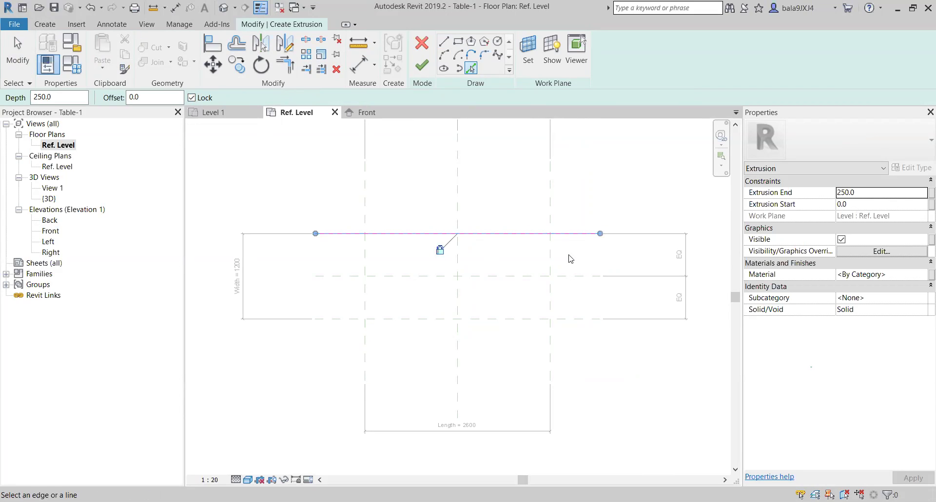
{"action": "left_click", "coordinate": [550, 266]}
{"action": "left_click", "coordinate": [523, 320]}
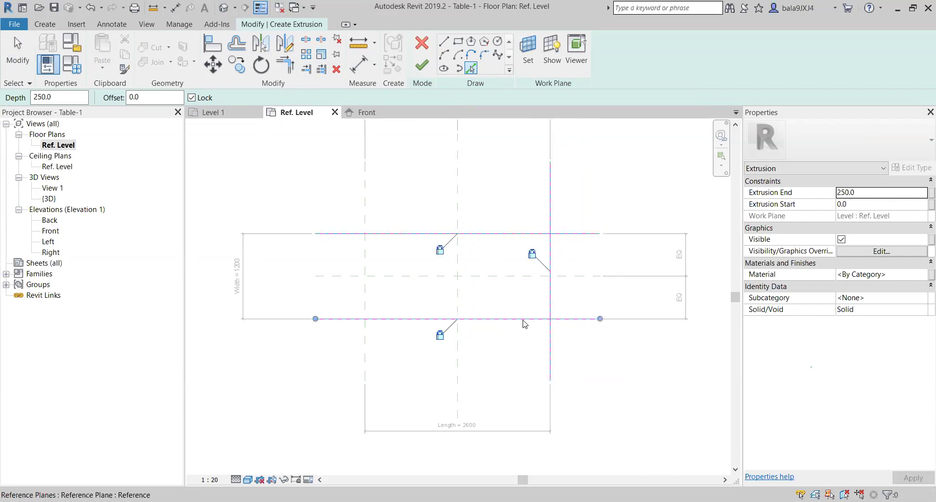
{"action": "left_click", "coordinate": [366, 288]}
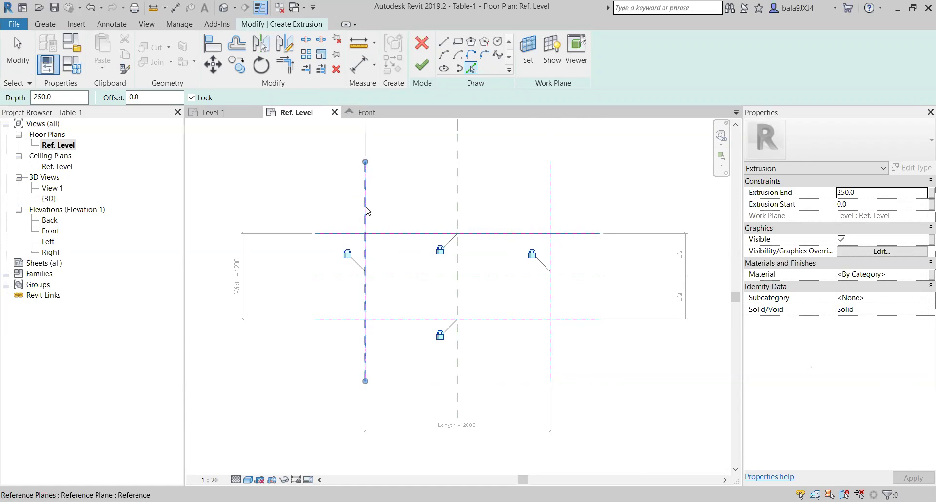
Trim the four sketch lines at their corners into a closed rectangle and finish the extrusion.
{"action": "left_click", "coordinate": [286, 65]}
{"action": "left_click", "coordinate": [365, 252]}
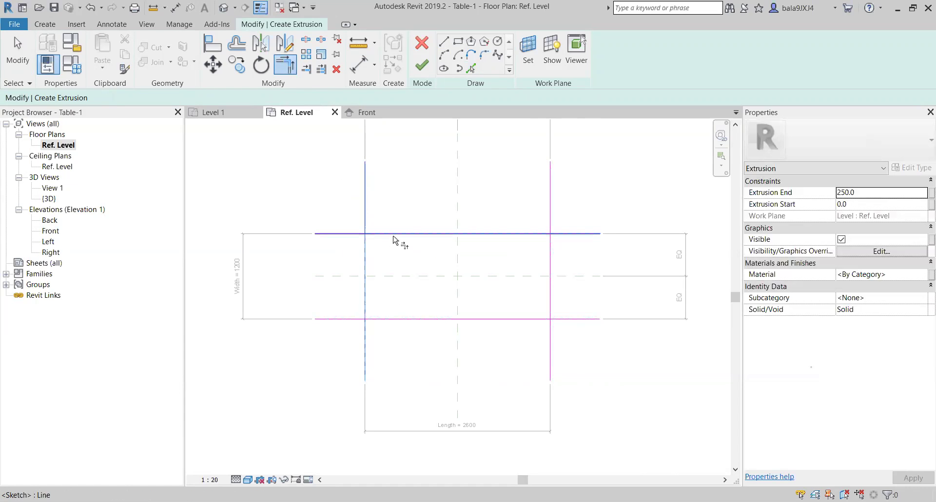
{"action": "left_click", "coordinate": [550, 249]}
{"action": "left_click", "coordinate": [552, 282]}
{"action": "left_click", "coordinate": [546, 319]}
{"action": "left_click", "coordinate": [404, 319]}
{"action": "left_click", "coordinate": [365, 305]}
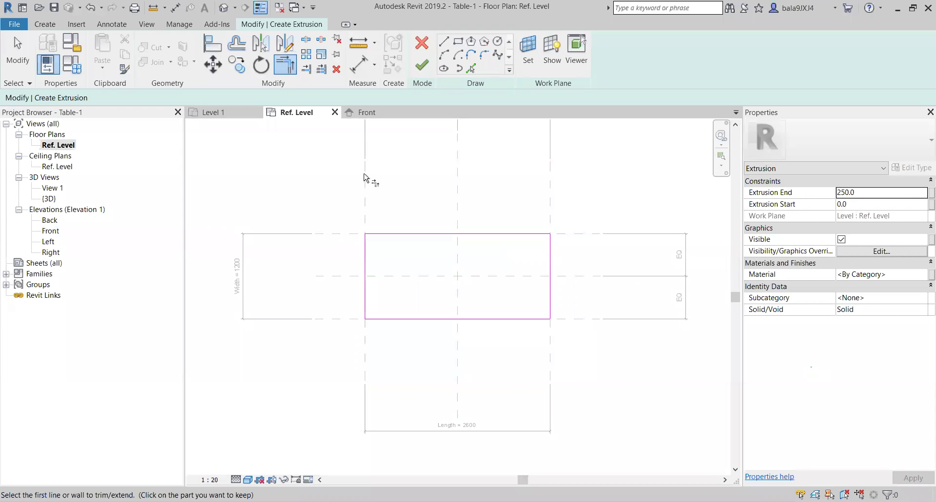
{"action": "left_click", "coordinate": [423, 65]}
{"action": "left_click", "coordinate": [627, 184]}
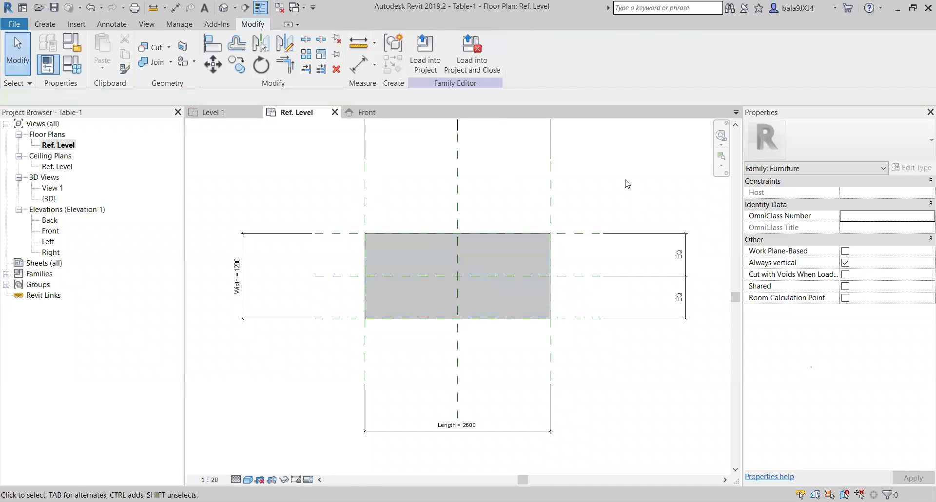
In the Front elevation, align the extrusion's top edge with the topmost horizontal reference plane and lock it.
{"action": "double_click", "coordinate": [51, 231]}
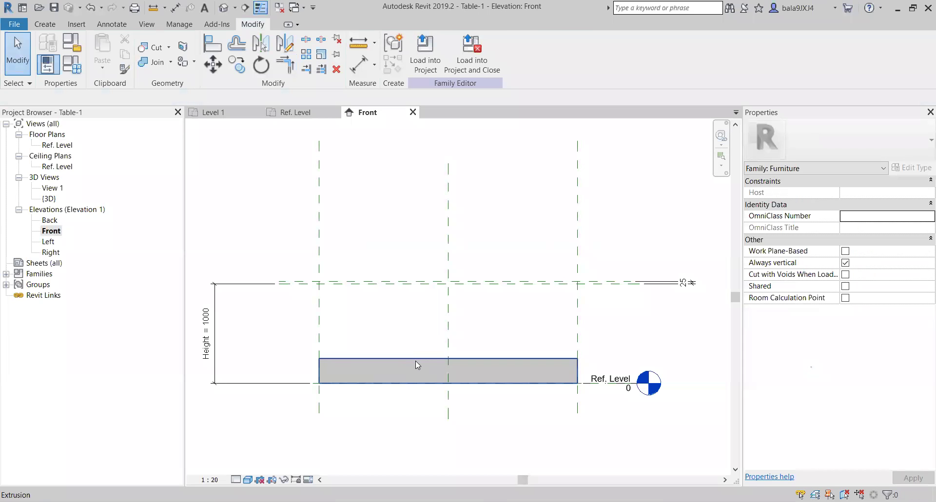
{"action": "left_click", "coordinate": [460, 363]}
{"action": "left_click", "coordinate": [499, 311]}
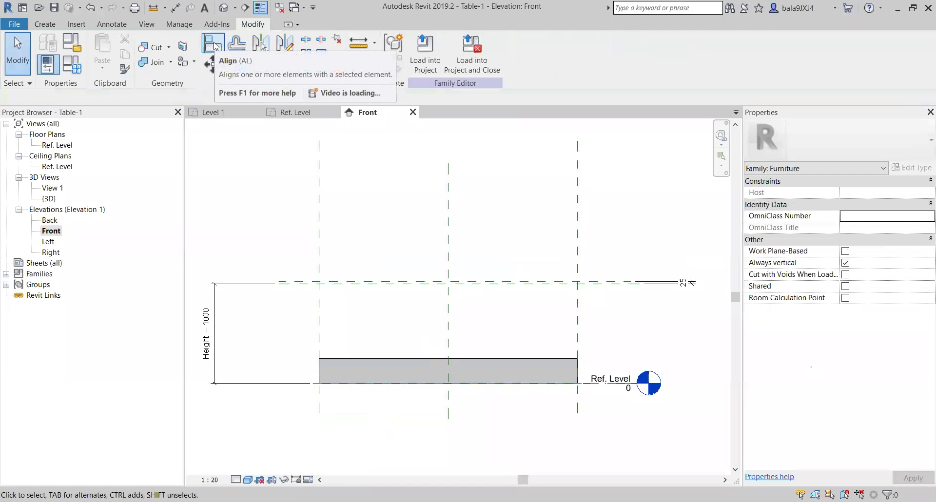
{"action": "left_click", "coordinate": [215, 46]}
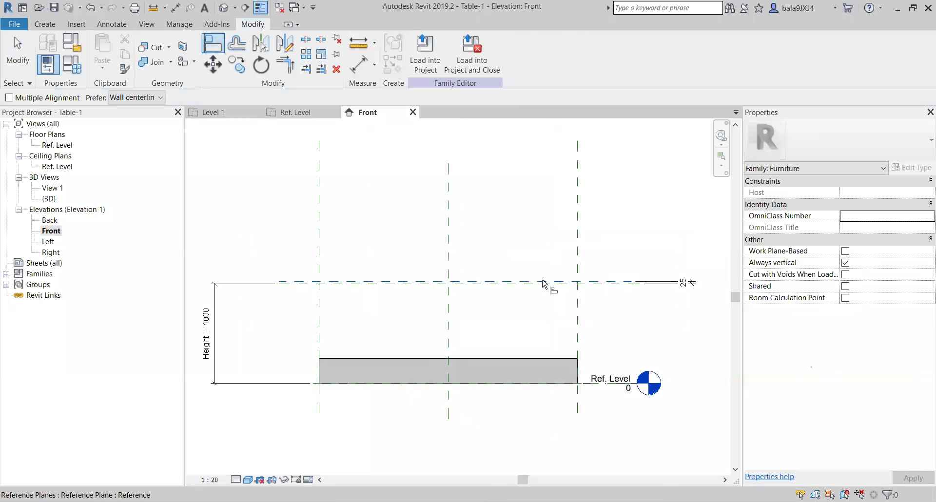
{"action": "left_click", "coordinate": [540, 281]}
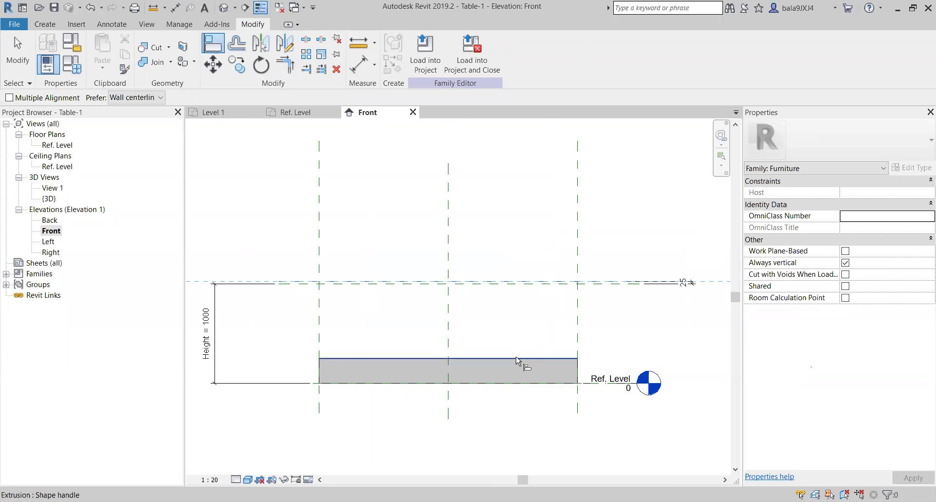
{"action": "left_click", "coordinate": [518, 359]}
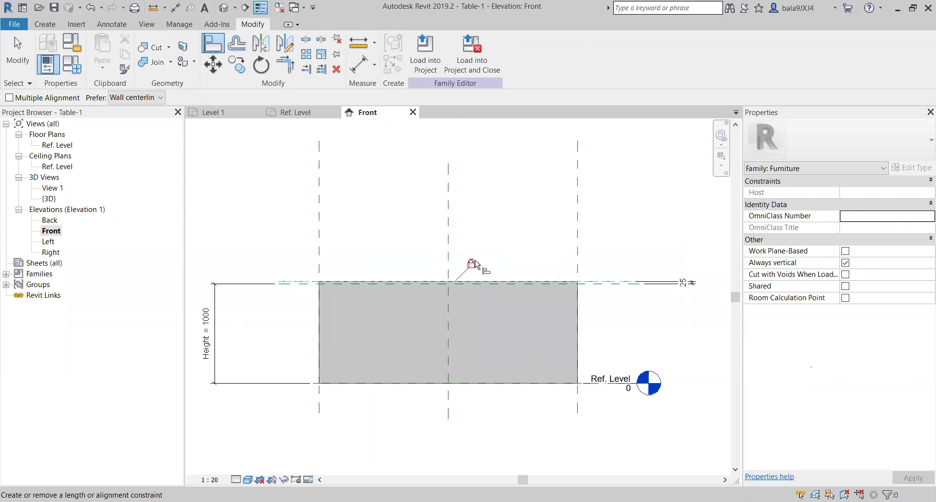
Align the extrusion's bottom edge with the reference plane controlled by Height and lock it.
{"action": "left_click", "coordinate": [603, 286]}
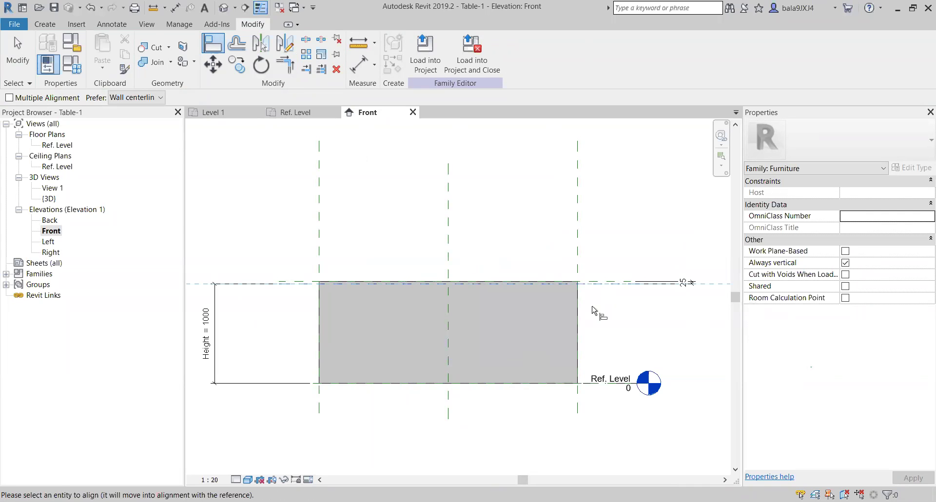
{"action": "left_click", "coordinate": [529, 384]}
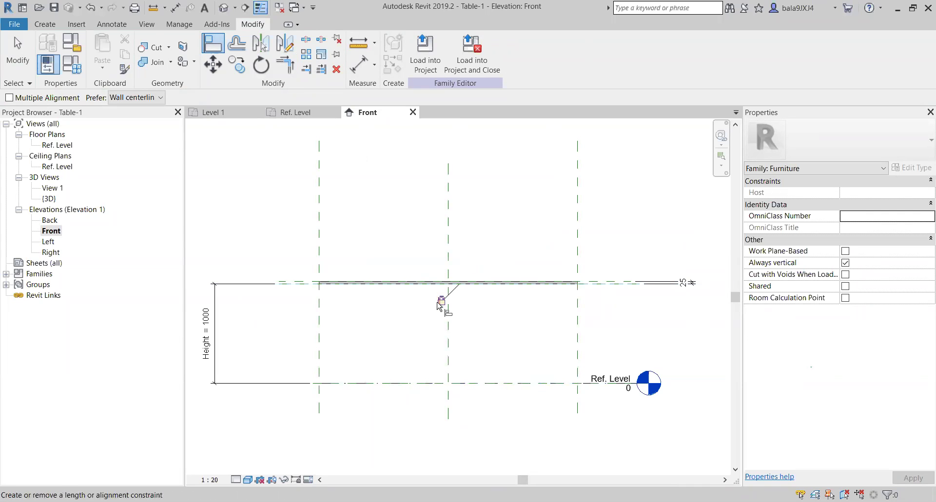
{"action": "key", "text": "Escape"}
{"action": "key", "text": "Escape"}
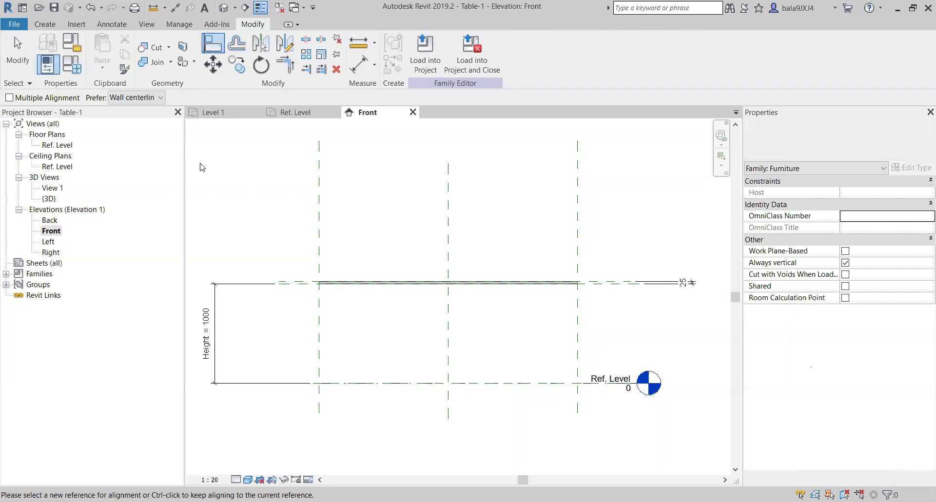
Return to the Ref. Level floor plan and set the family's Length parameter to 2000.
{"action": "left_click", "coordinate": [67, 147]}
{"action": "double_click", "coordinate": [67, 146]}
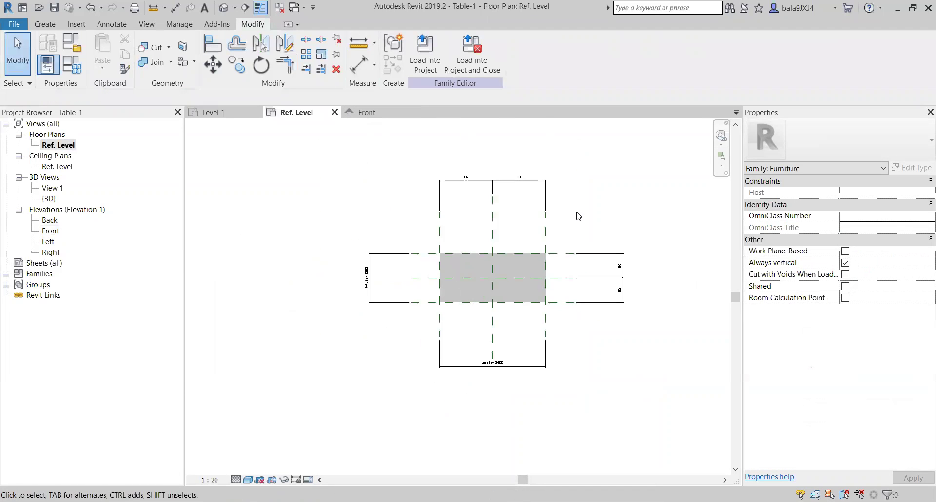
{"action": "scroll", "coordinate": [494, 393], "scroll_direction": "up", "scroll_amount": 2}
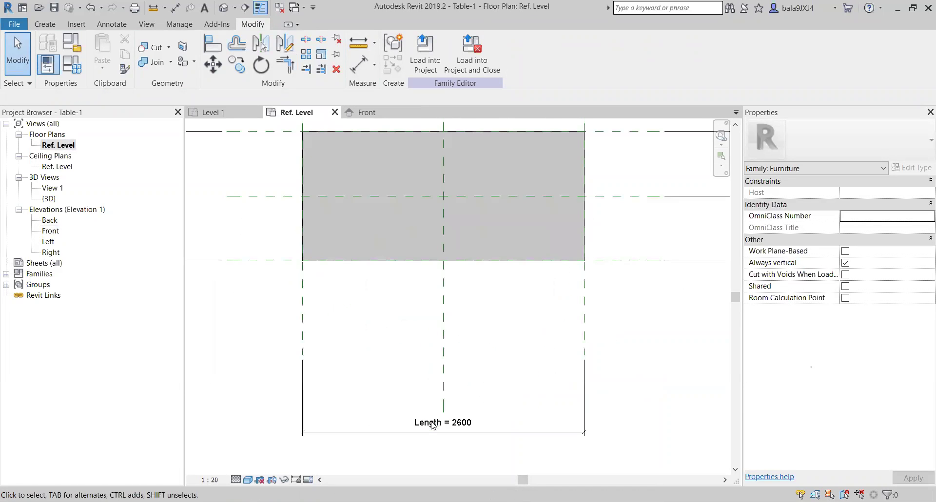
{"action": "scroll", "coordinate": [433, 425], "scroll_direction": "down", "scroll_amount": 3}
{"action": "left_click", "coordinate": [72, 64]}
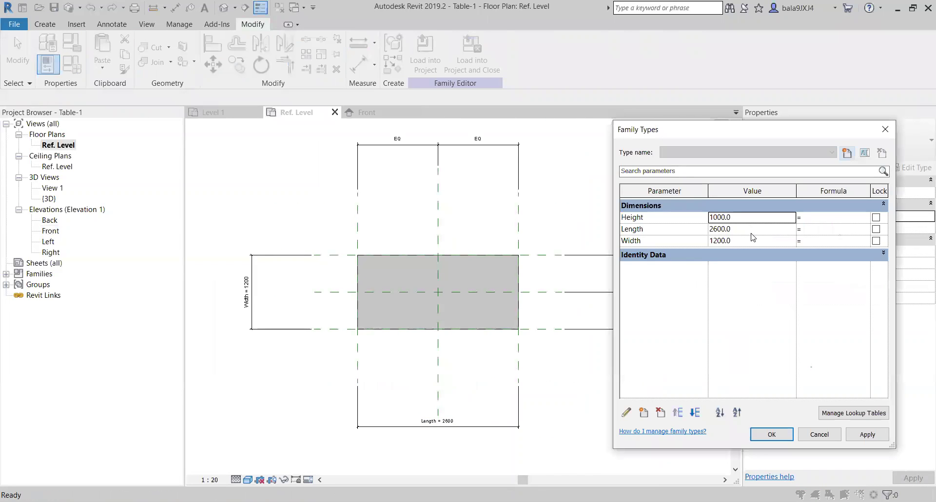
{"action": "left_click", "coordinate": [745, 229]}
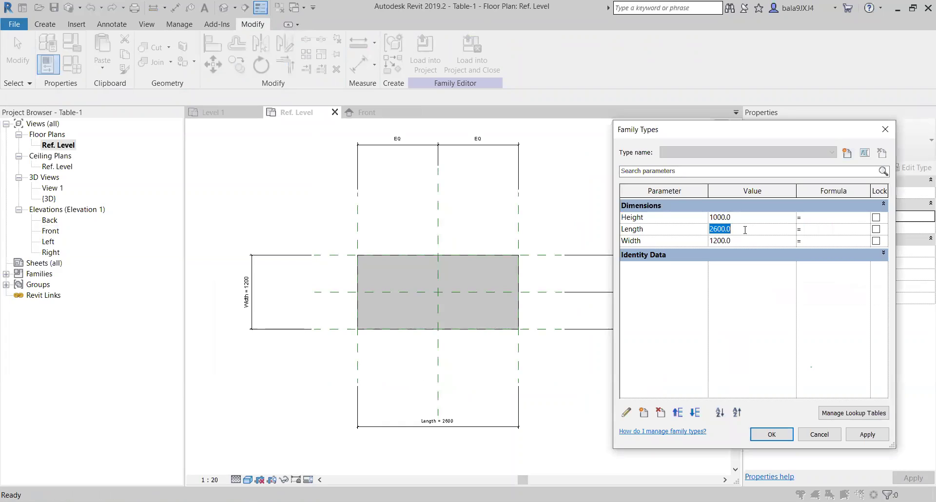
{"action": "left_click", "coordinate": [867, 433]}
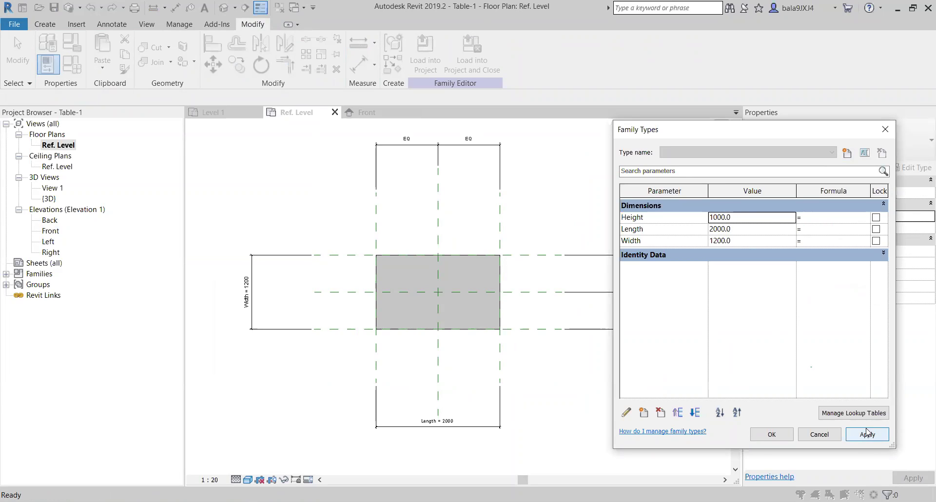
{"action": "left_click", "coordinate": [772, 434]}
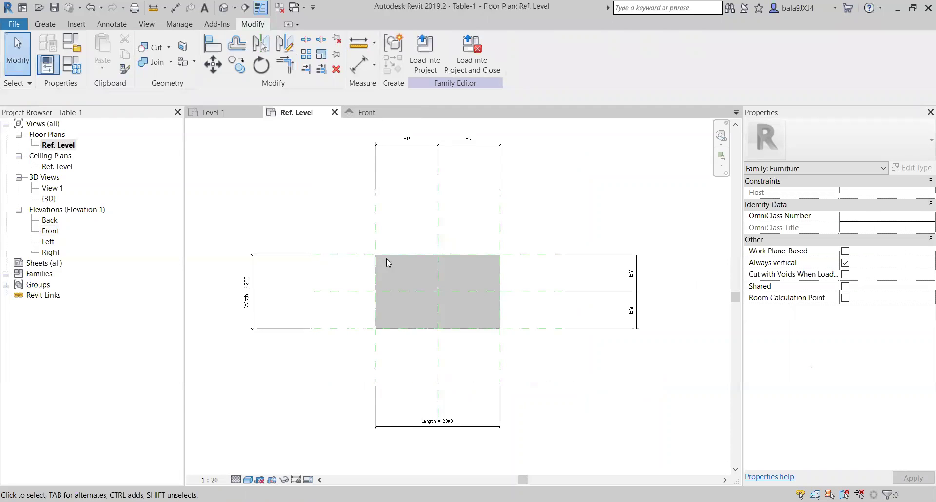
{"action": "scroll", "coordinate": [392, 281], "scroll_direction": "up", "scroll_amount": 2}
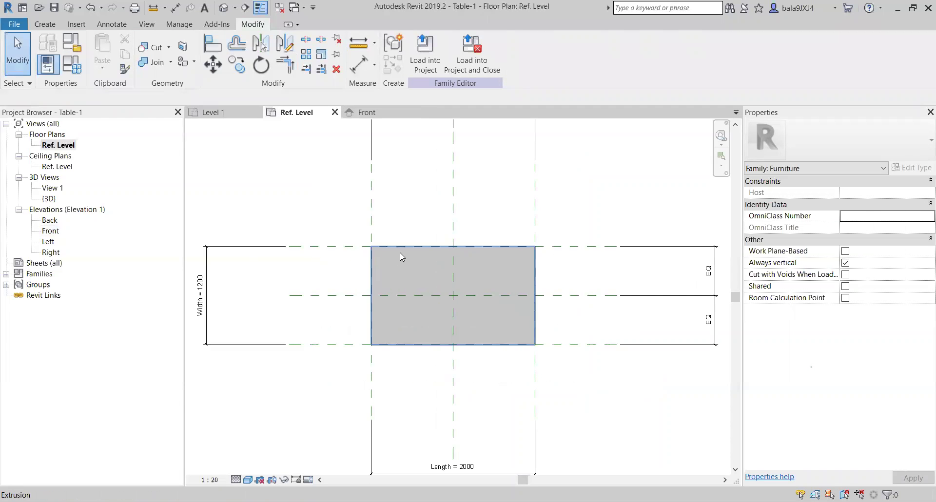
{"action": "left_click", "coordinate": [44, 24]}
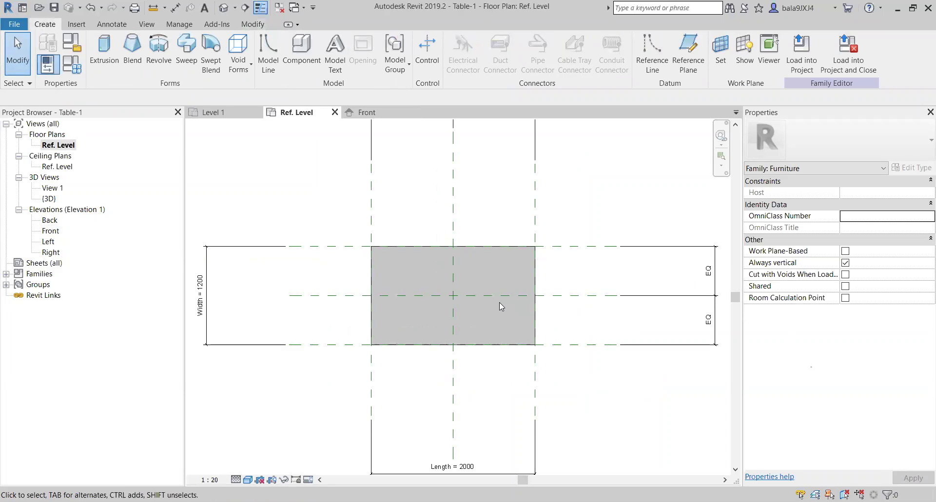
{"action": "scroll", "coordinate": [500, 306], "scroll_direction": "down", "scroll_amount": 2}
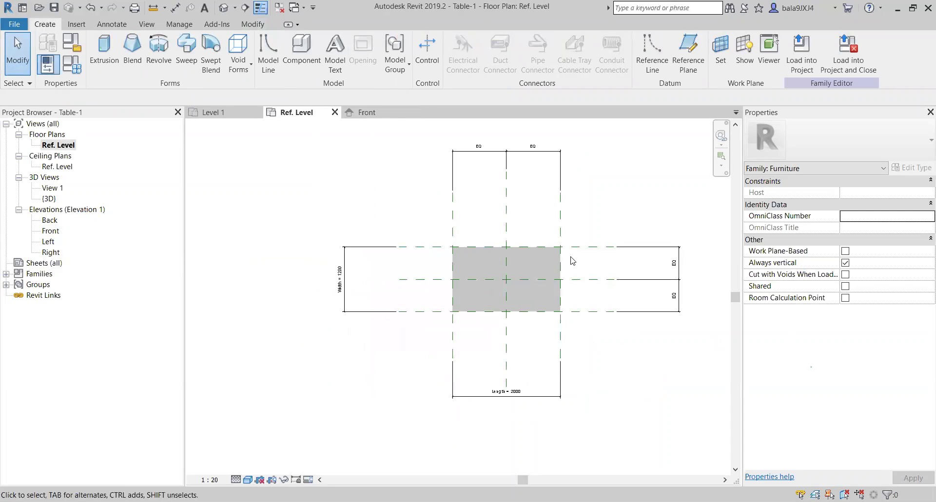
Draw one vertical and one horizontal reference plane inside the tabletop, crossing near its upper-left corner.
{"action": "scroll", "coordinate": [473, 251], "scroll_direction": "up", "scroll_amount": 2}
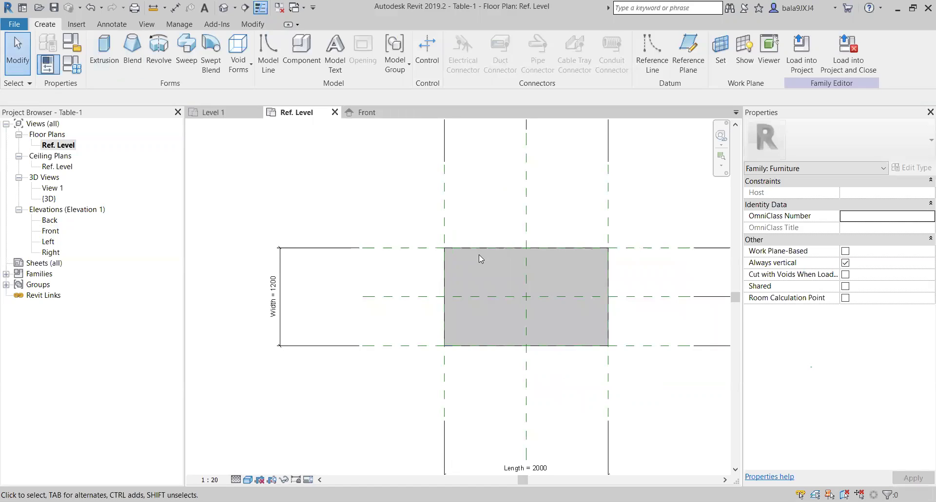
{"action": "left_click", "coordinate": [689, 53]}
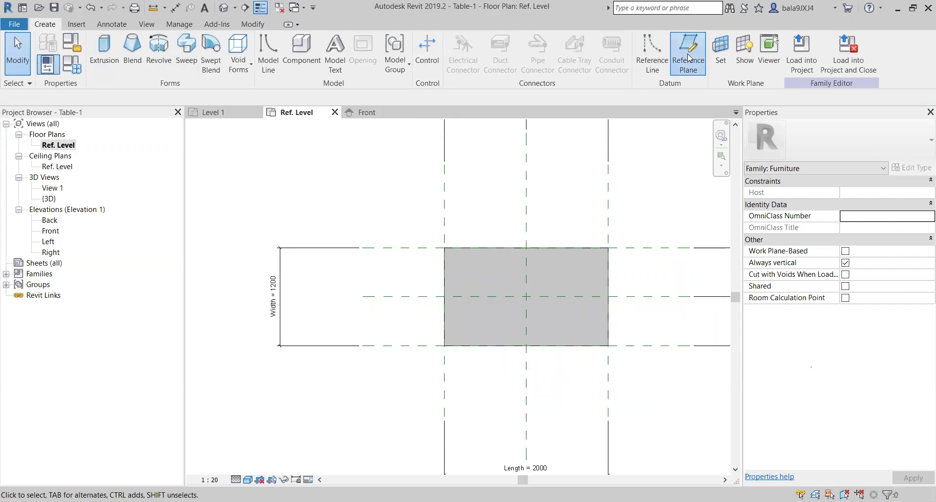
{"action": "left_click", "coordinate": [464, 207]}
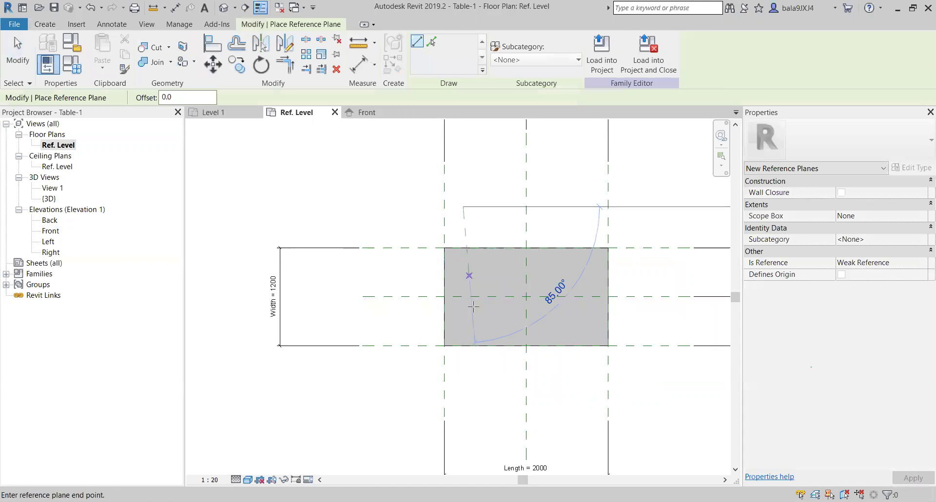
{"action": "left_click", "coordinate": [466, 365]}
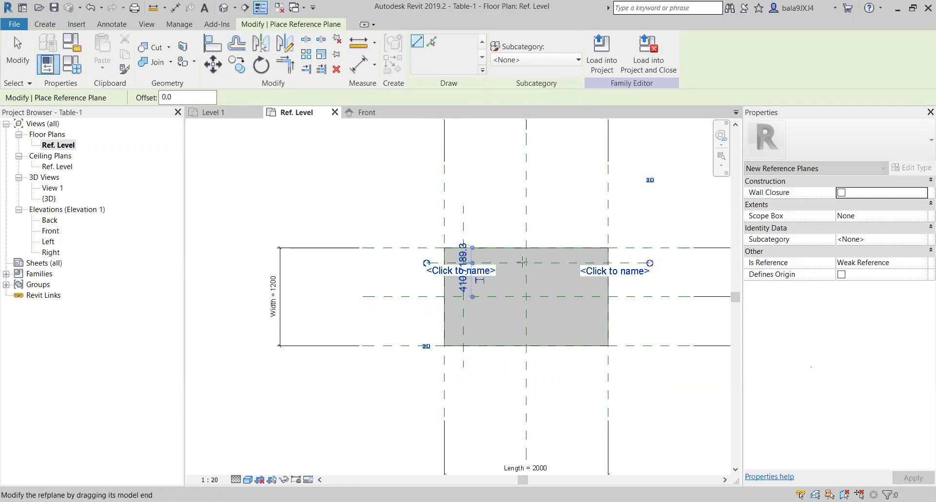
{"action": "key", "text": "Escape"}
{"action": "key", "text": "Escape"}
{"action": "scroll", "coordinate": [451, 277], "scroll_direction": "up", "scroll_amount": 2}
{"action": "scroll", "coordinate": [451, 277], "scroll_direction": "up", "scroll_amount": 1}
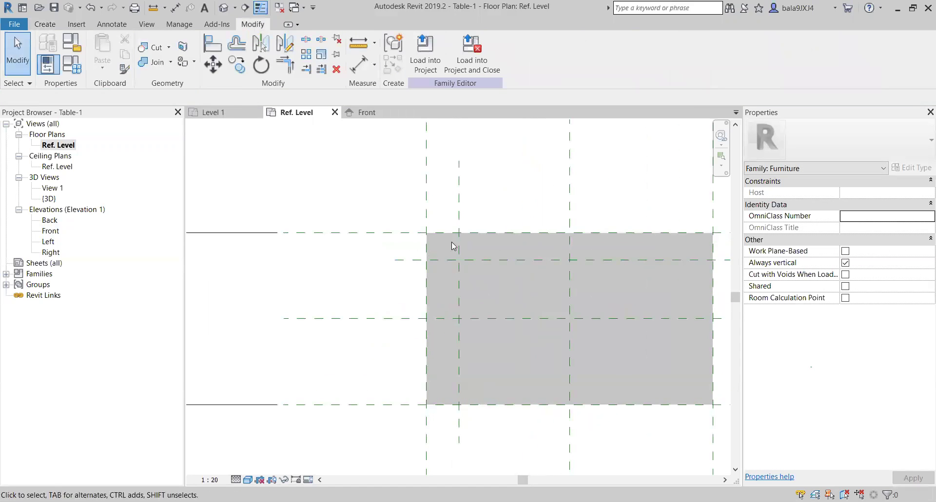
Add aligned dimensions from the tabletop's left and upper edge planes to the two new reference planes.
{"action": "key", "text": "d"}
{"action": "key", "text": "i"}
{"action": "left_click", "coordinate": [427, 204]}
{"action": "left_click", "coordinate": [459, 208]}
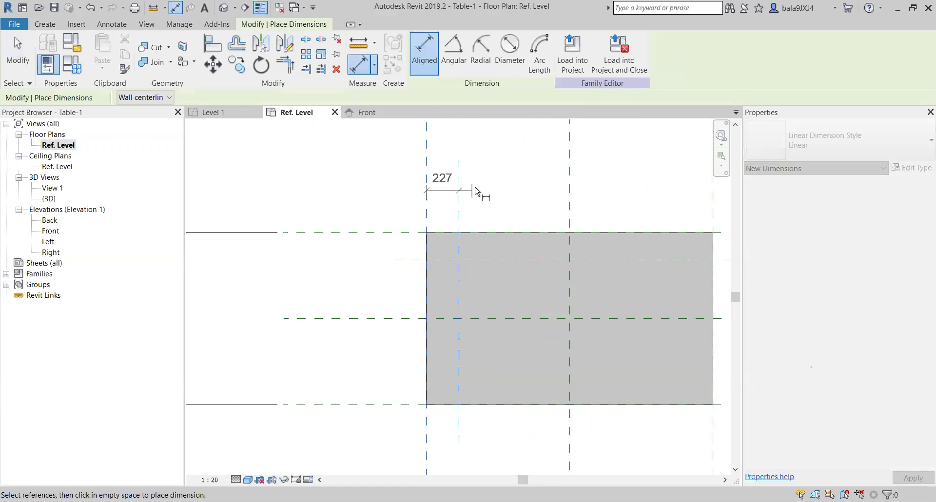
{"action": "left_click", "coordinate": [478, 185]}
{"action": "left_click", "coordinate": [413, 260]}
{"action": "left_click", "coordinate": [413, 233]}
{"action": "left_click", "coordinate": [336, 251]}
{"action": "key", "text": "Escape"}
{"action": "key", "text": "Escape"}
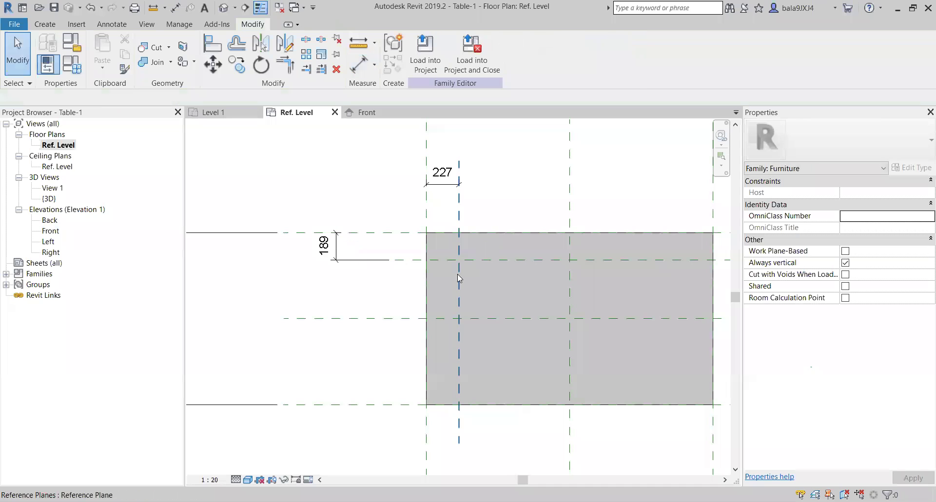
Set the new horizontal reference plane's offset from the tabletop's upper edge to 200 mm.
{"action": "left_click", "coordinate": [457, 274]}
{"action": "left_click", "coordinate": [324, 245]}
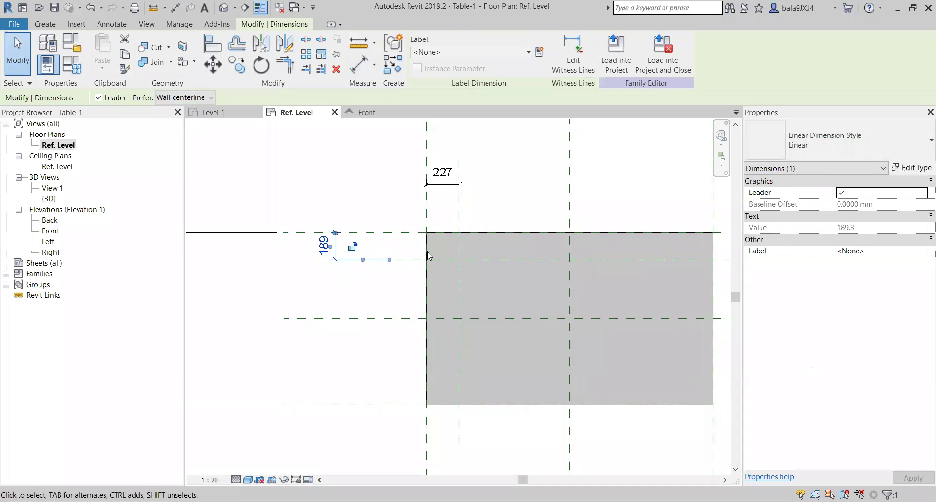
{"action": "key", "text": "Escape"}
{"action": "left_click", "coordinate": [508, 261]}
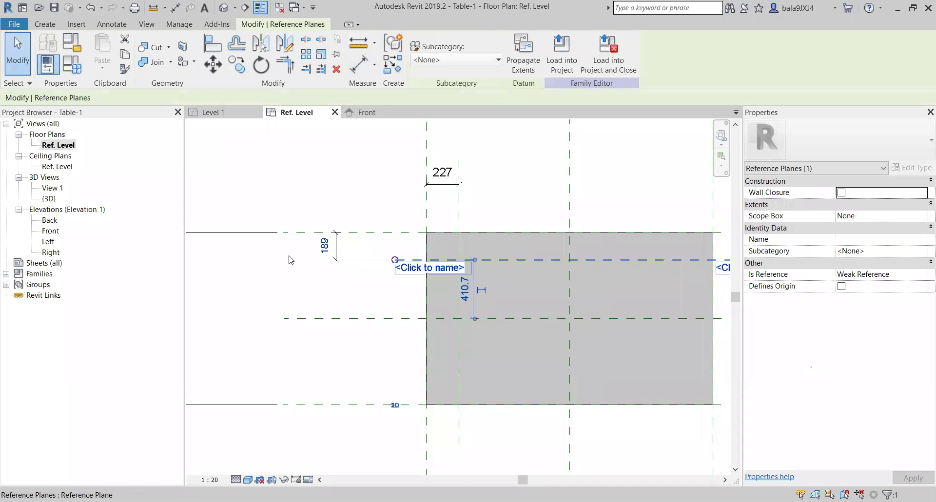
{"action": "left_click", "coordinate": [323, 246]}
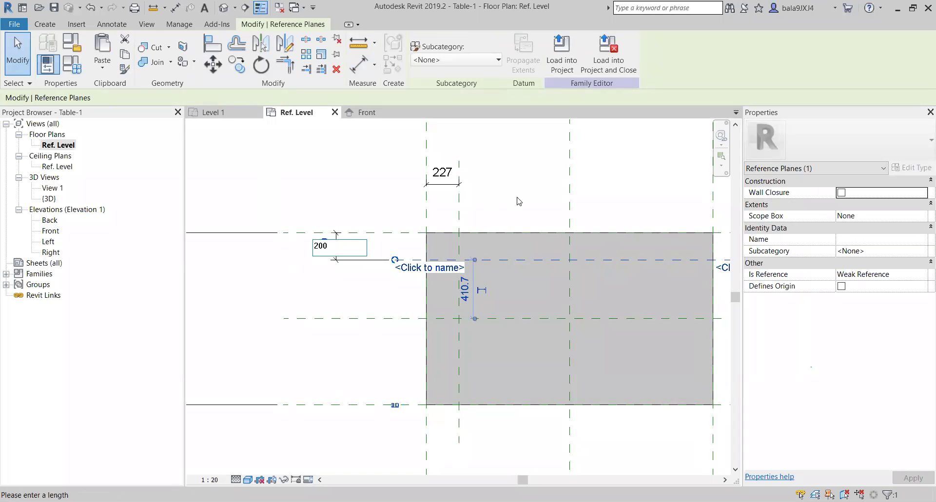
{"action": "key", "text": "Return"}
{"action": "key", "text": "Escape"}
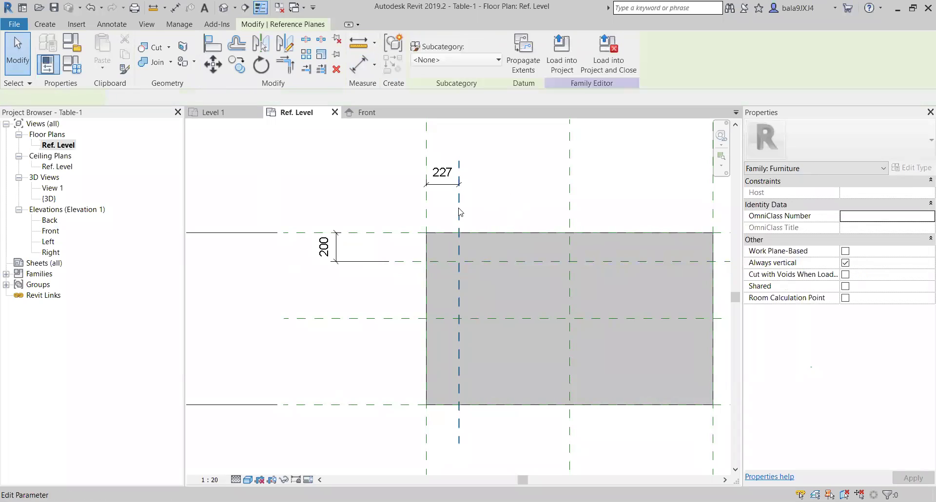
Set the new vertical reference plane's offset from the tabletop's left edge to 200 mm.
{"action": "left_click", "coordinate": [459, 212]}
{"action": "left_click", "coordinate": [438, 170]}
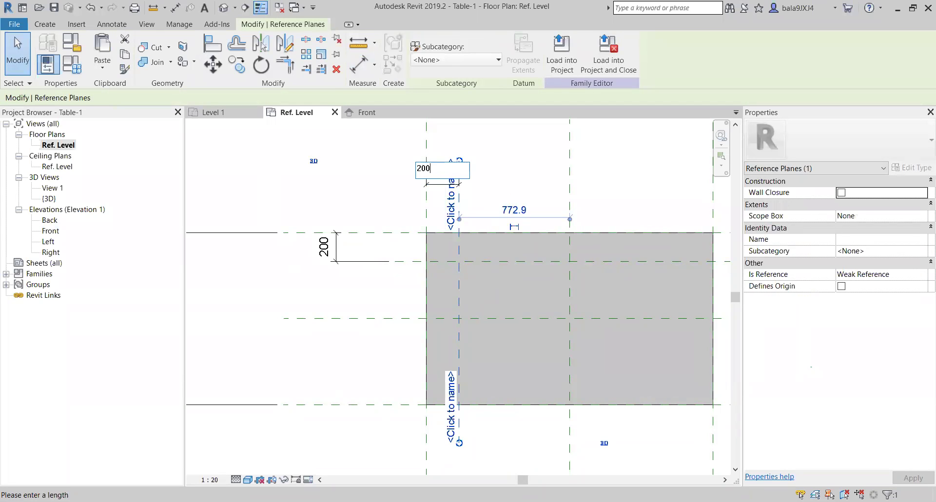
{"action": "type", "text": "200"}
{"action": "key", "text": "Return"}
{"action": "key", "text": "Escape"}
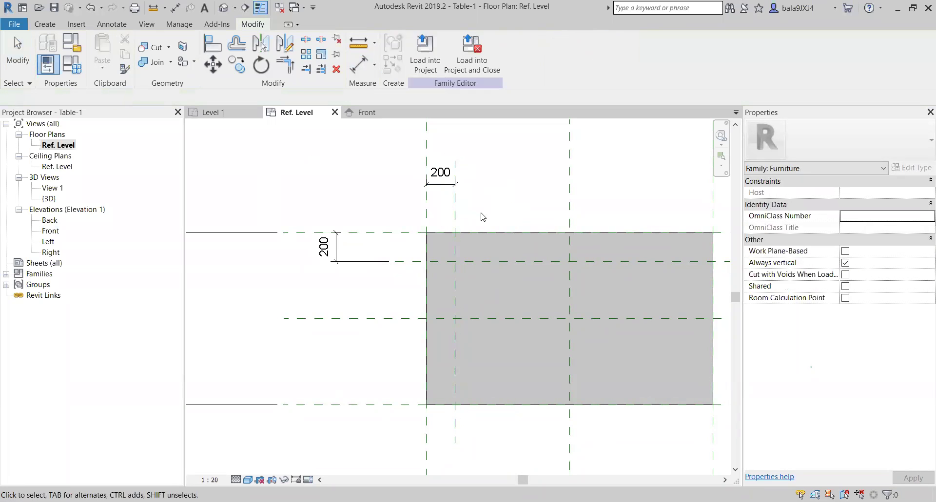
{"action": "scroll", "coordinate": [478, 217], "scroll_direction": "down", "scroll_amount": 2}
{"action": "scroll", "coordinate": [448, 196], "scroll_direction": "up", "scroll_amount": 2}
{"action": "left_click", "coordinate": [451, 198]}
{"action": "left_click", "coordinate": [489, 223]}
Start an extrusion and sketch a square leg profile about 160 mm wide around the intersection of the two offset reference planes.
{"action": "scroll", "coordinate": [493, 224], "scroll_direction": "down", "scroll_amount": 3}
{"action": "middle_click_drag", "start_coordinate": [524, 218], "coordinate": [468, 216]}
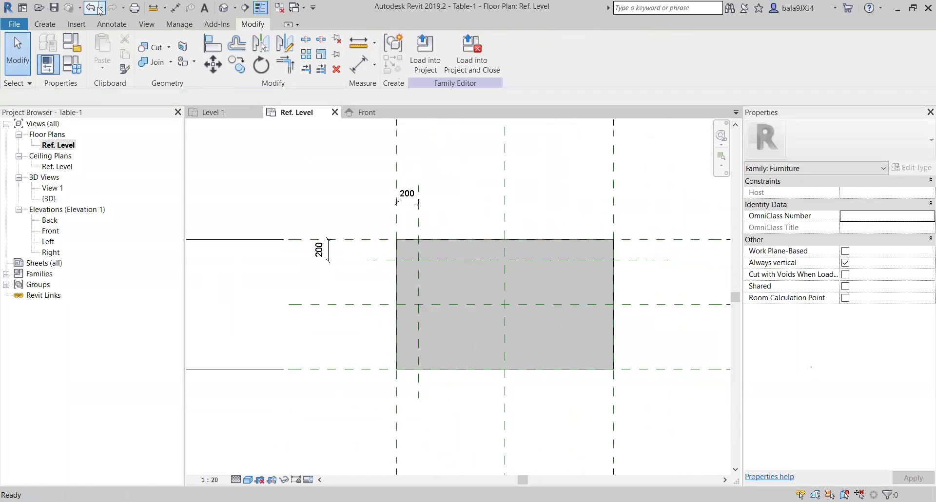
{"action": "left_click", "coordinate": [45, 24]}
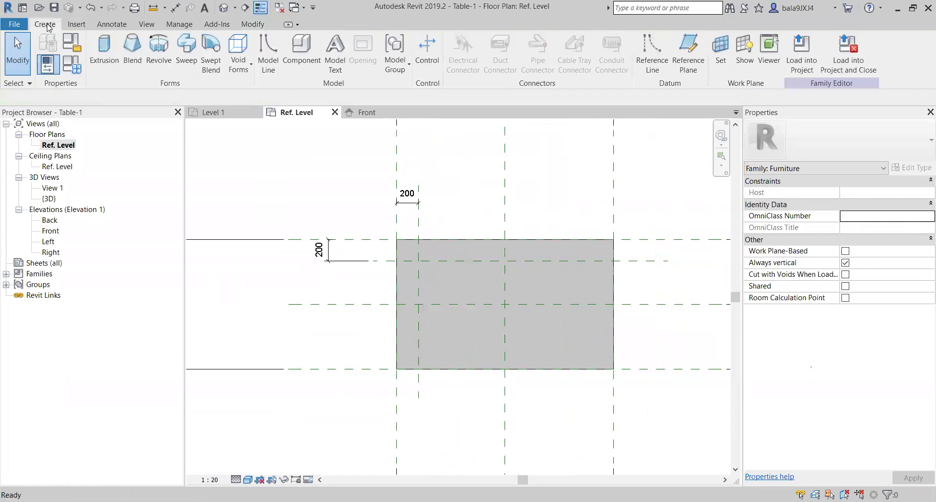
{"action": "left_click", "coordinate": [104, 54]}
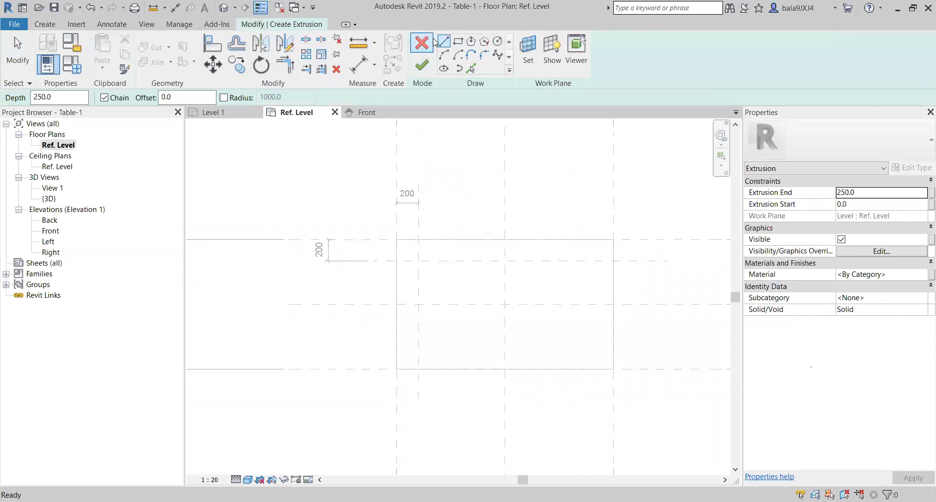
{"action": "left_click", "coordinate": [460, 45]}
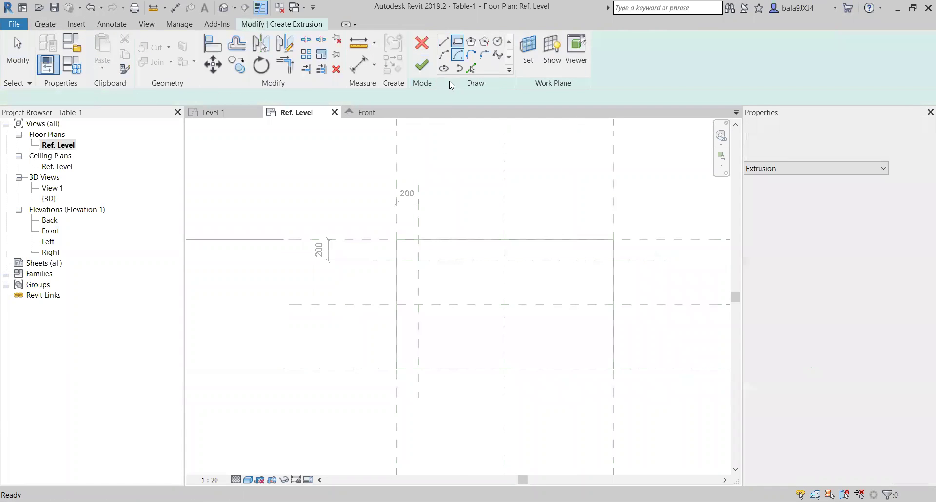
{"action": "scroll", "coordinate": [428, 266], "scroll_direction": "up", "scroll_amount": 3}
{"action": "left_click", "coordinate": [394, 241]}
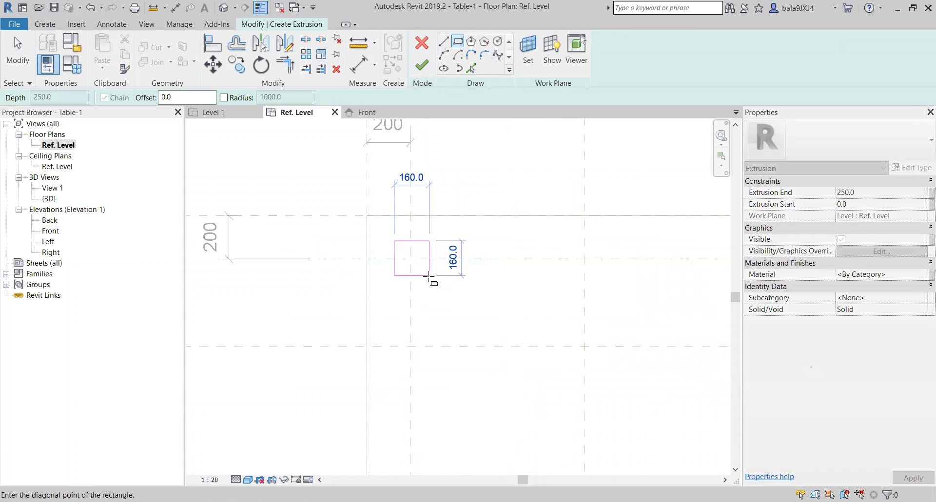
{"action": "left_click", "coordinate": [429, 276]}
{"action": "key", "text": "Escape"}
{"action": "key", "text": "Escape"}
{"action": "scroll", "coordinate": [423, 258], "scroll_direction": "up", "scroll_amount": 2}
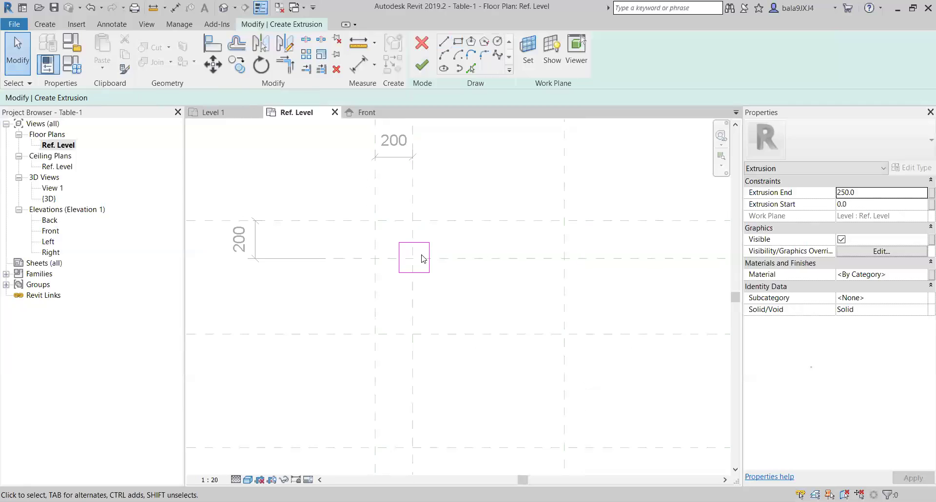
{"action": "left_click_drag", "start_coordinate": [374, 223], "coordinate": [470, 307]}
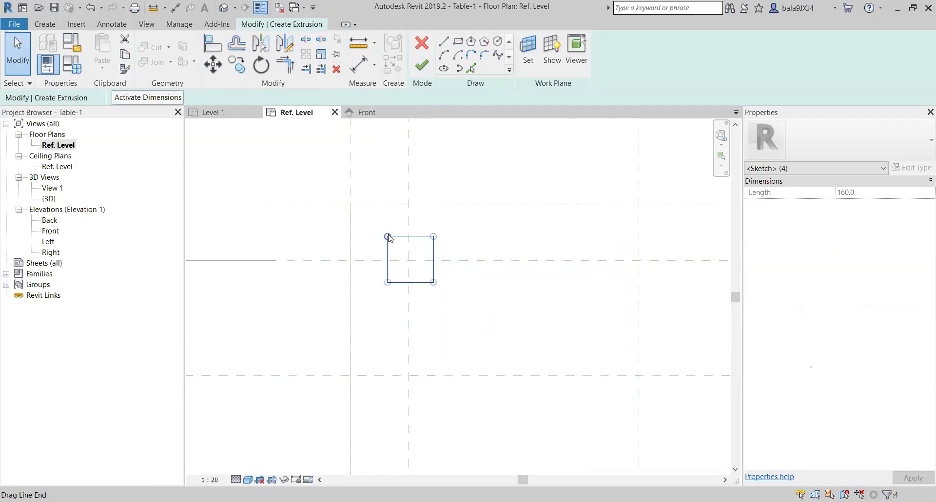
{"action": "left_click", "coordinate": [213, 65]}
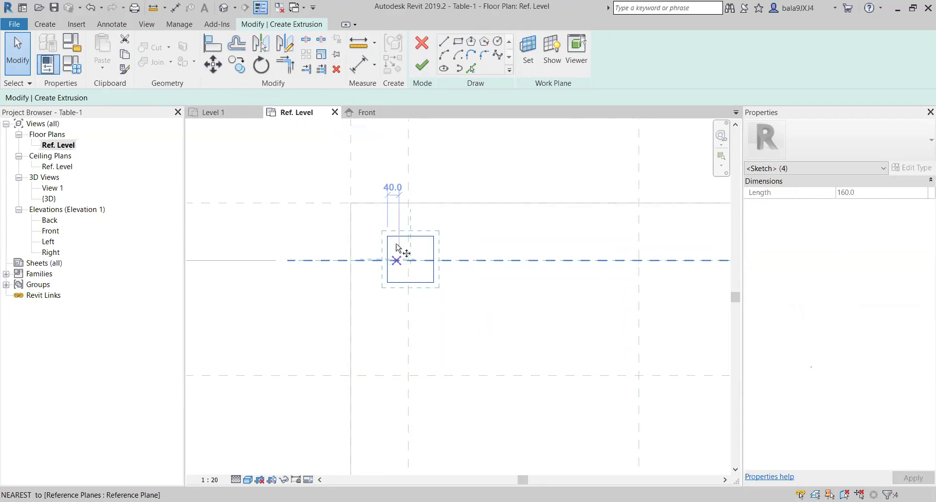
{"action": "scroll", "coordinate": [427, 249], "scroll_direction": "down", "scroll_amount": 3}
{"action": "key", "text": "Escape"}
{"action": "key", "text": "Escape"}
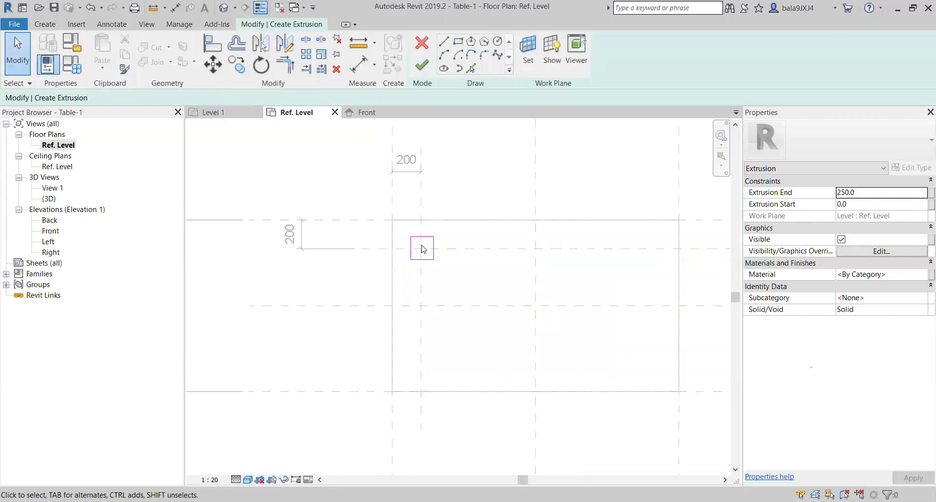
Finish the leg extrusion and, in the Front elevation, stretch its top to the reference plane controlled by Height and lock it.
{"action": "left_click", "coordinate": [422, 67]}
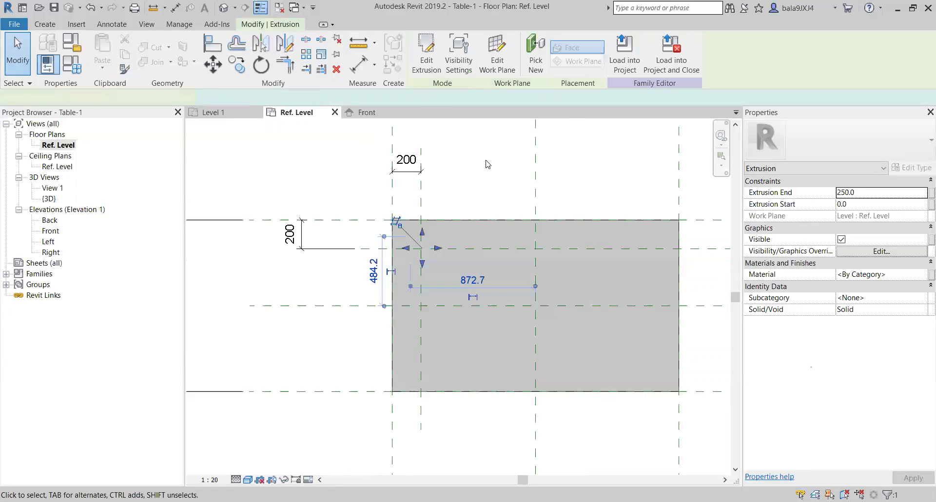
{"action": "double_click", "coordinate": [52, 232]}
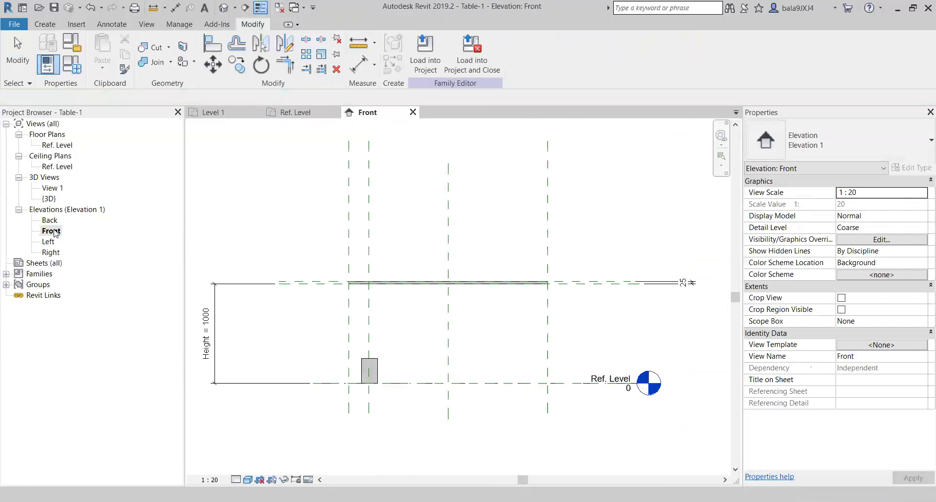
{"action": "left_click", "coordinate": [374, 366]}
{"action": "left_click_drag", "start_coordinate": [374, 361], "coordinate": [370, 283]}
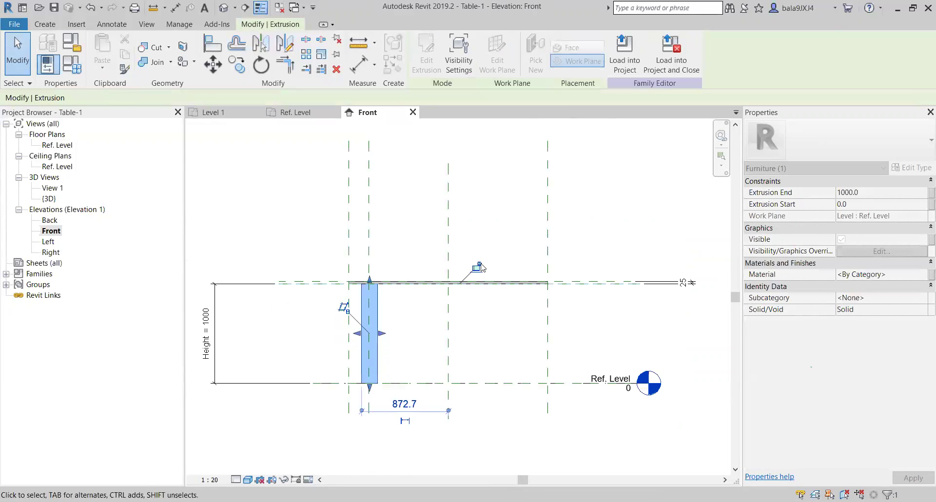
{"action": "left_click", "coordinate": [477, 267]}
{"action": "key", "text": "Escape"}
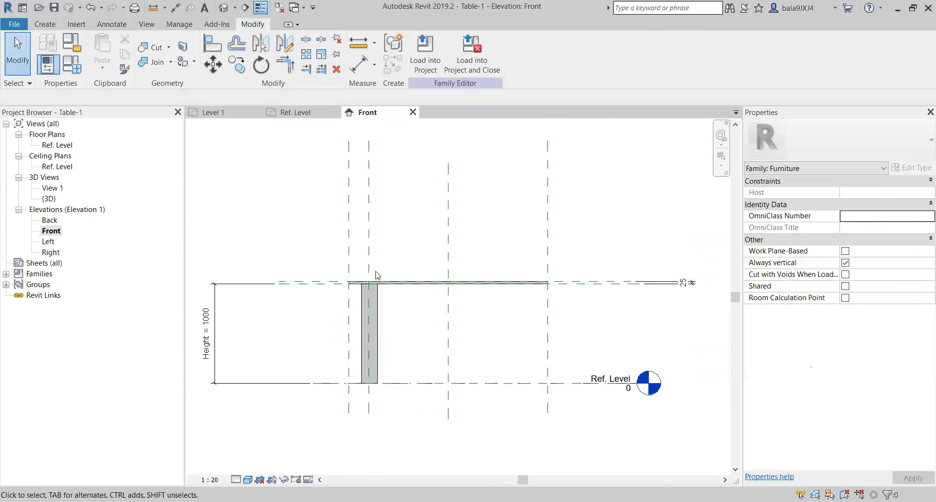
Set the family's Height parameter to 1500 and apply it.
{"action": "scroll", "coordinate": [385, 308], "scroll_direction": "down", "scroll_amount": 2}
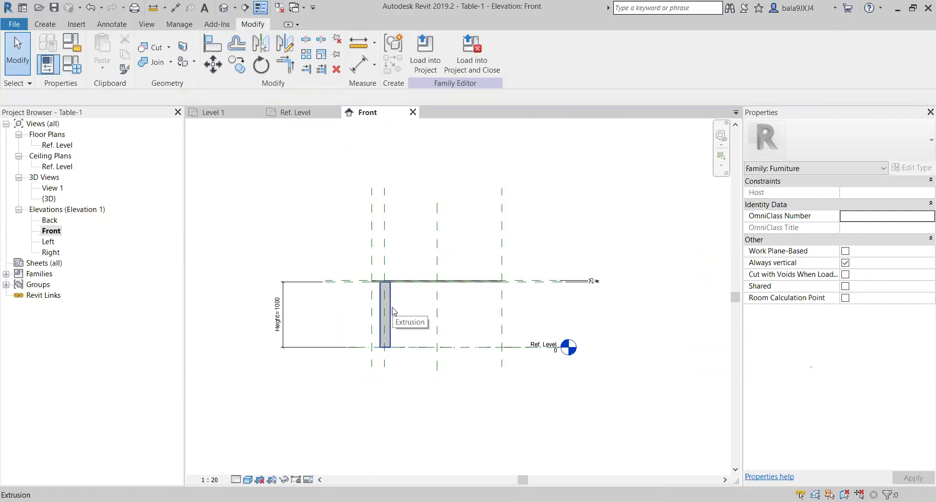
{"action": "left_click", "coordinate": [71, 68]}
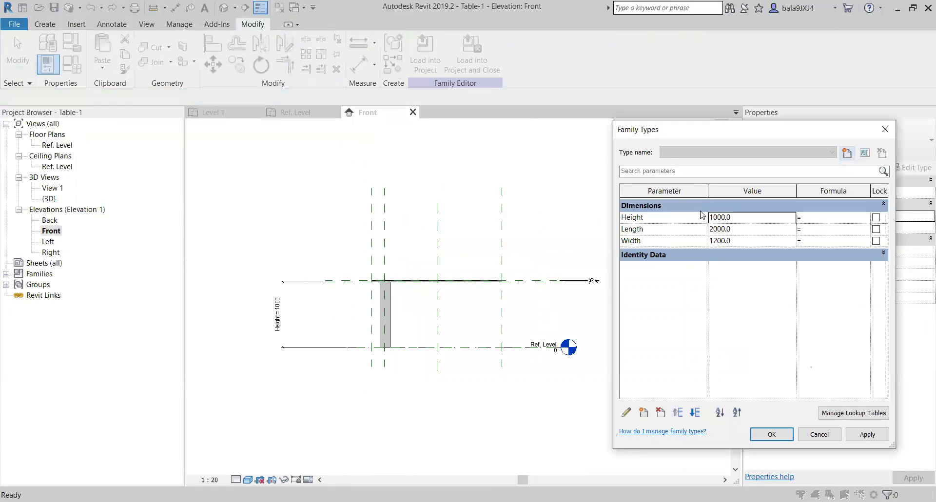
{"action": "left_click", "coordinate": [753, 218]}
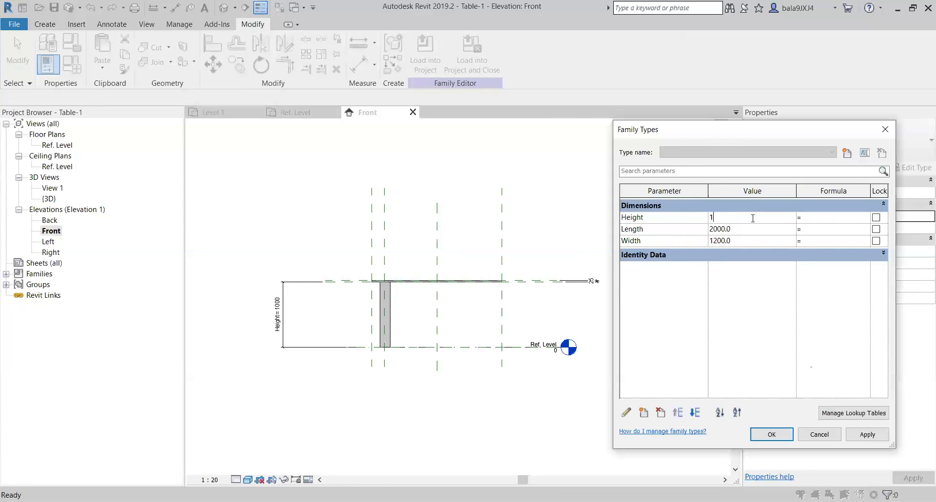
{"action": "left_click", "coordinate": [870, 439]}
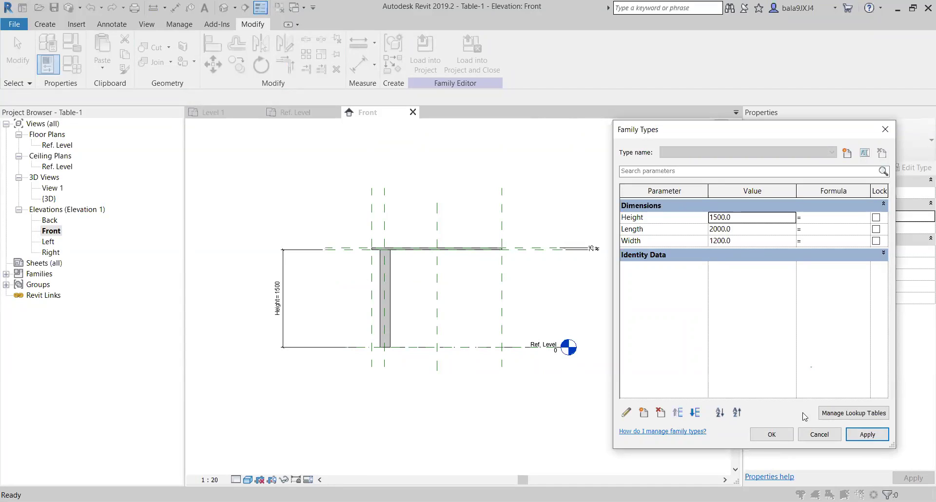
{"action": "left_click", "coordinate": [771, 434]}
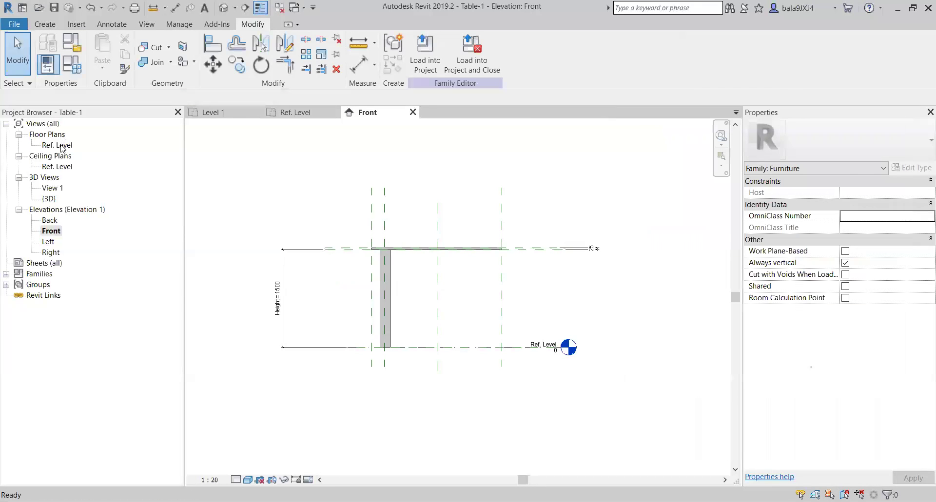
Return to the Ref. Level floor plan and set its visual style to Wireframe.
{"action": "double_click", "coordinate": [62, 148]}
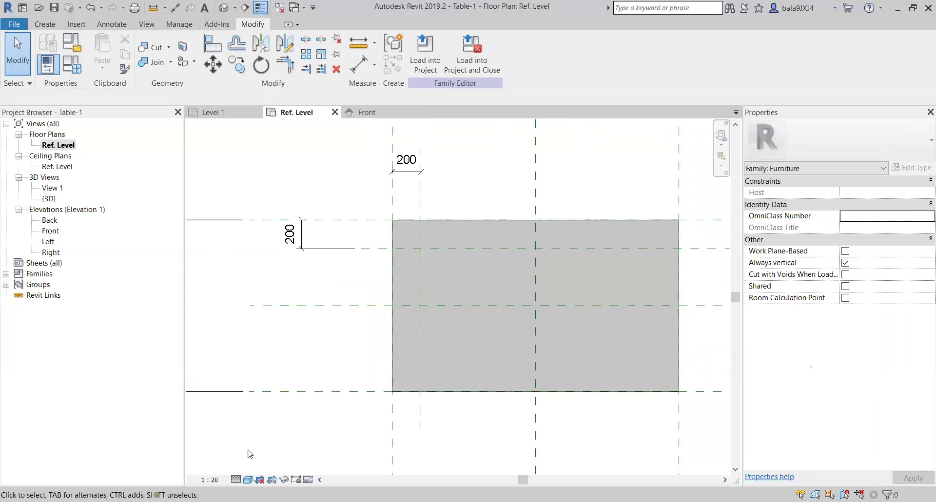
{"action": "left_click", "coordinate": [246, 483]}
{"action": "left_click", "coordinate": [271, 405]}
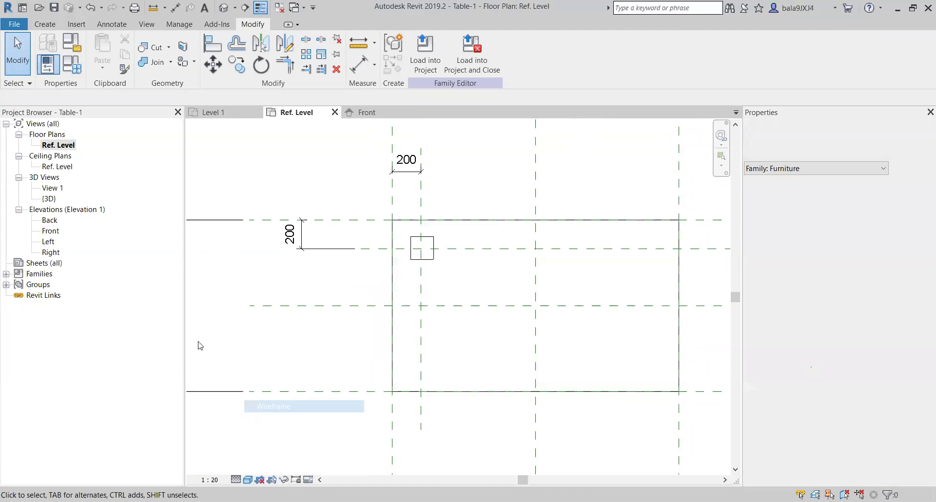
Mirror the leg about the vertical centre reference plane to copy it across the table's length.
{"action": "scroll", "coordinate": [198, 343], "scroll_direction": "down", "scroll_amount": 1}
{"action": "left_click", "coordinate": [380, 277]}
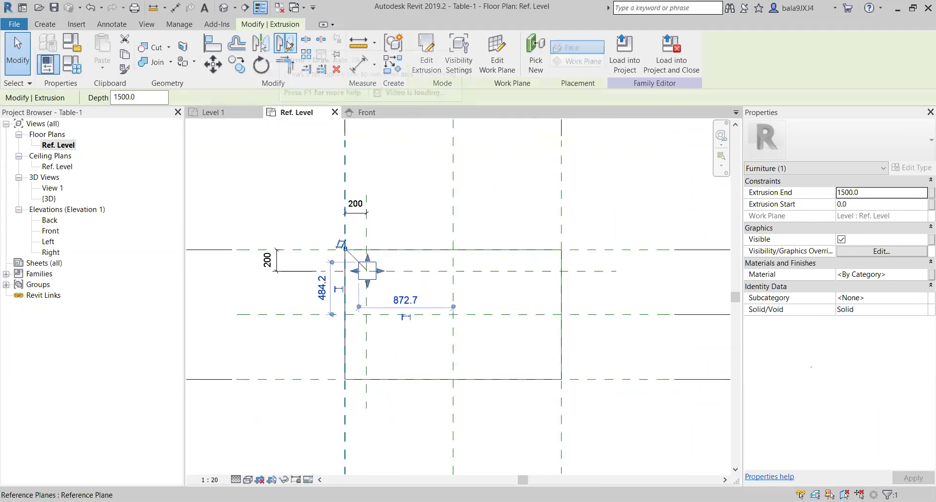
{"action": "left_click", "coordinate": [263, 46]}
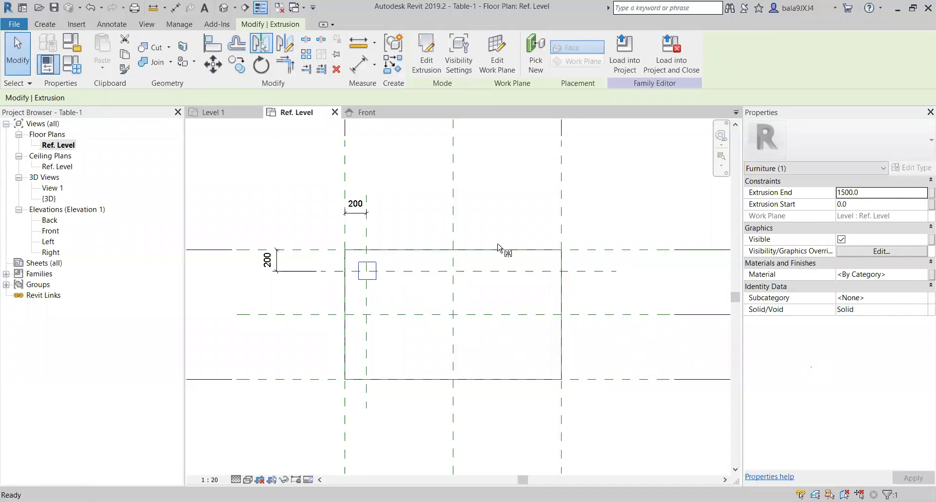
{"action": "left_click", "coordinate": [453, 201]}
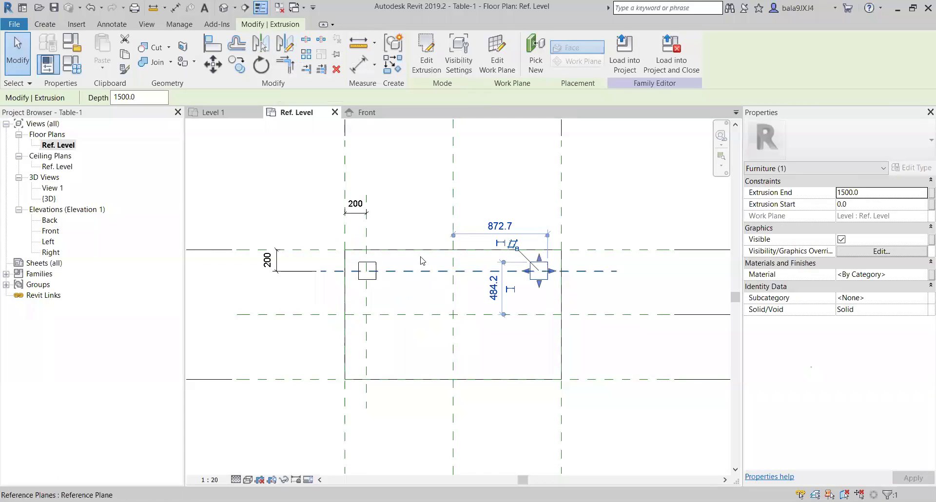
{"action": "key", "text": "Escape"}
Select both upper legs and mirror them about the Center (Front/Back) reference plane.
{"action": "left_click_drag", "start_coordinate": [318, 232], "coordinate": [613, 310]}
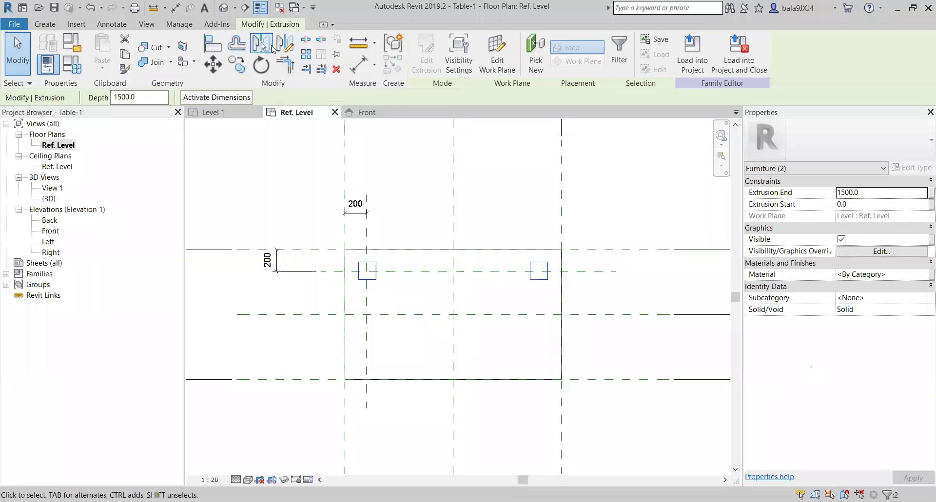
{"action": "left_click", "coordinate": [266, 48]}
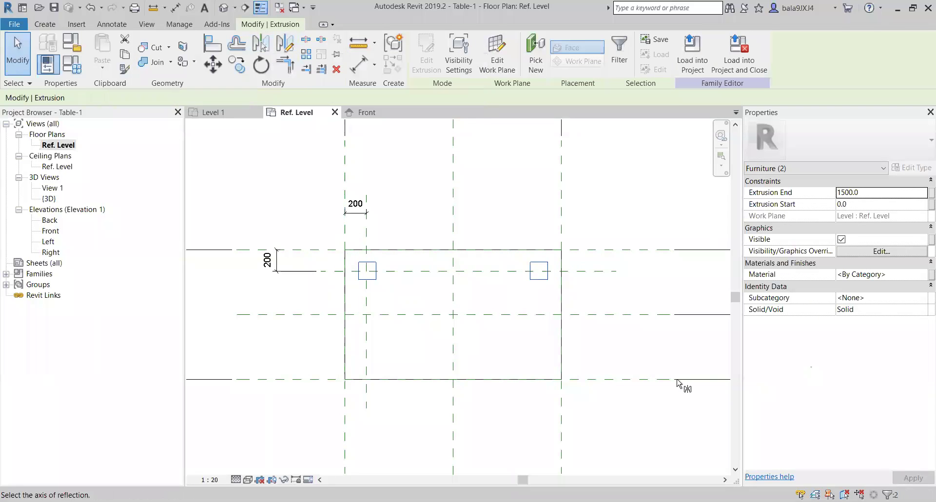
{"action": "left_click", "coordinate": [600, 314]}
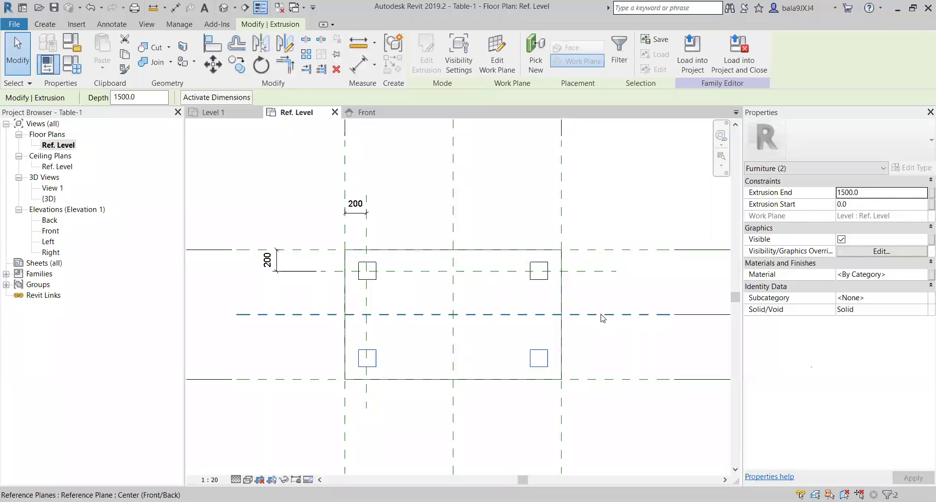
{"action": "key", "text": "Escape"}
Open the 3D view and set the family's Height parameter to 1000, applying the change.
{"action": "key", "text": "3"}
{"action": "key", "text": "d"}
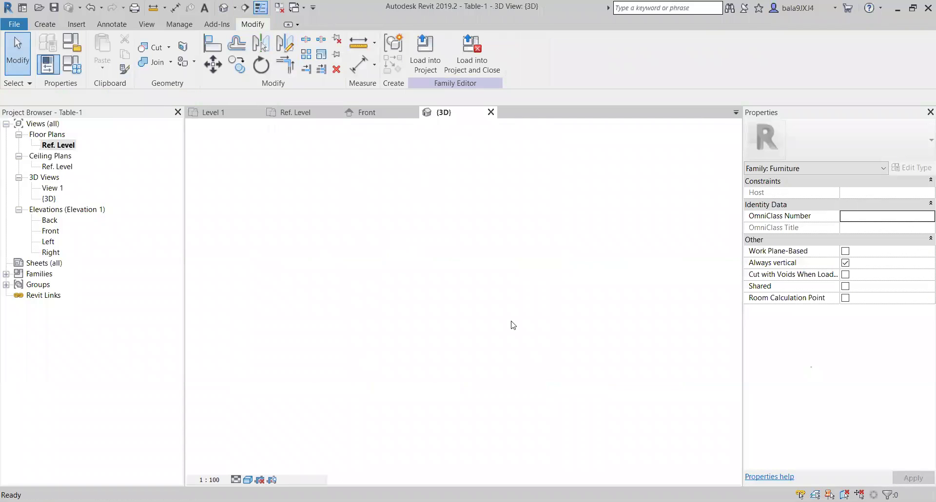
{"action": "middle_click_drag", "start_coordinate": [601, 357], "coordinate": [634, 317], "text": "shift"}
{"action": "left_click", "coordinate": [72, 64]}
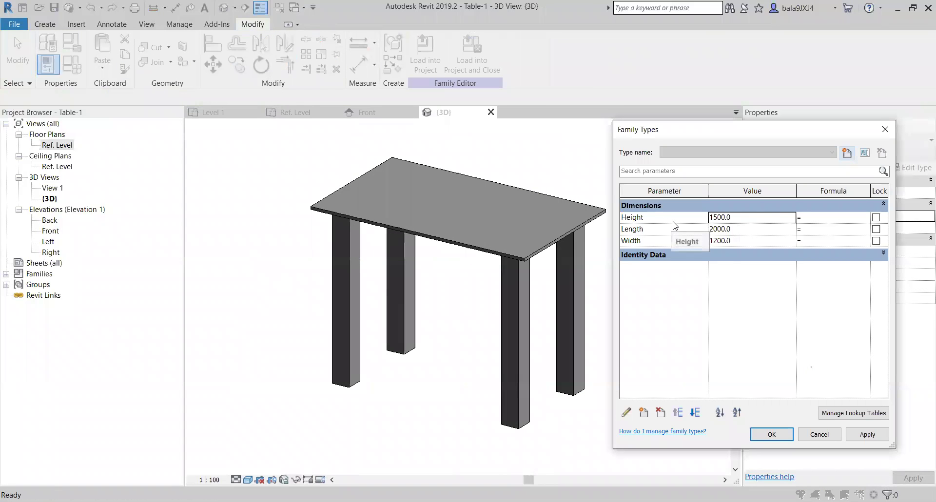
{"action": "left_click", "coordinate": [750, 217]}
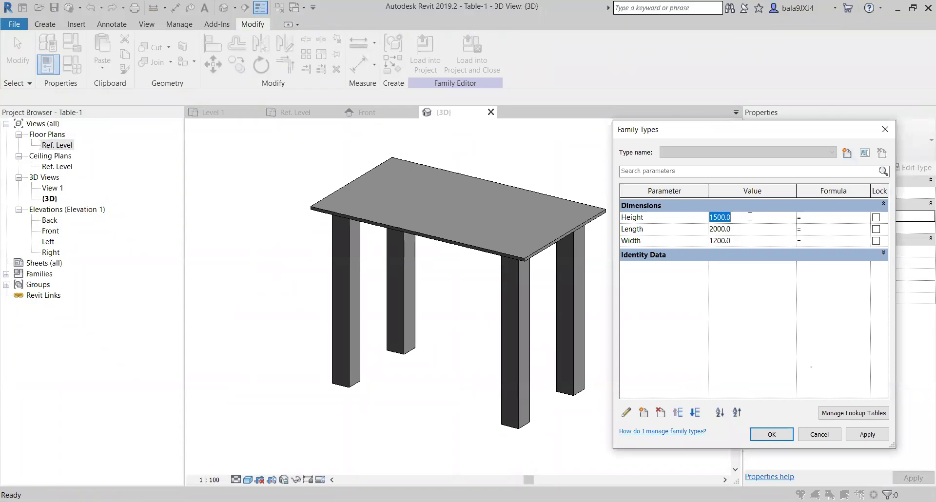
{"action": "left_click", "coordinate": [859, 434]}
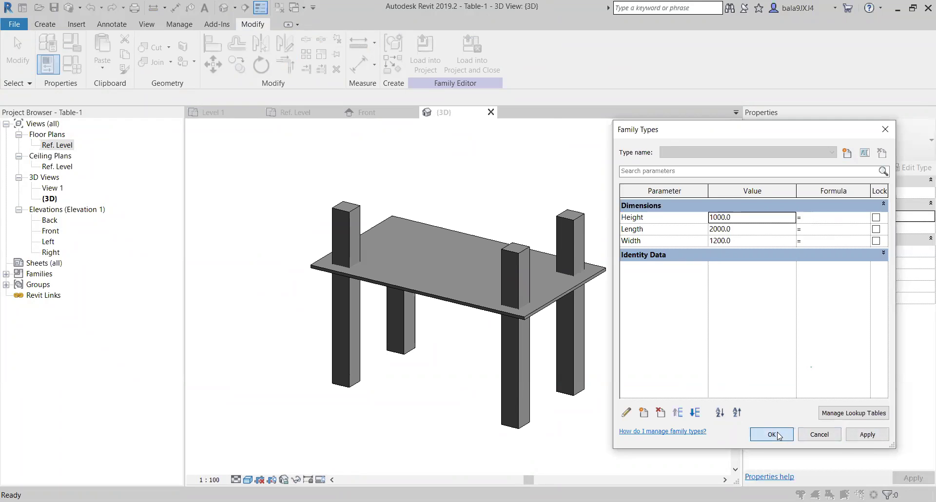
{"action": "left_click", "coordinate": [778, 435]}
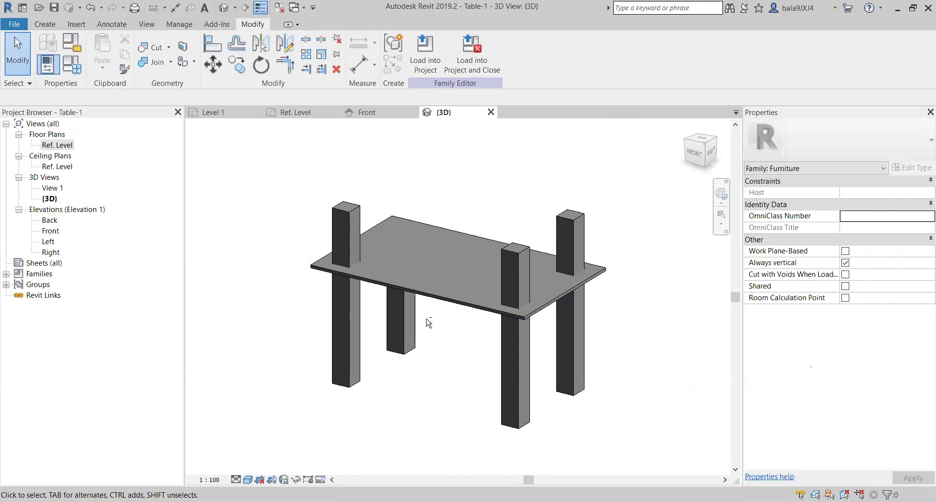
In the Front elevation, stretch the left front leg's top to the reference plane under the tabletop and lock it.
{"action": "left_click", "coordinate": [407, 315]}
{"action": "middle_click_drag", "start_coordinate": [407, 315], "coordinate": [428, 218], "text": "shift"}
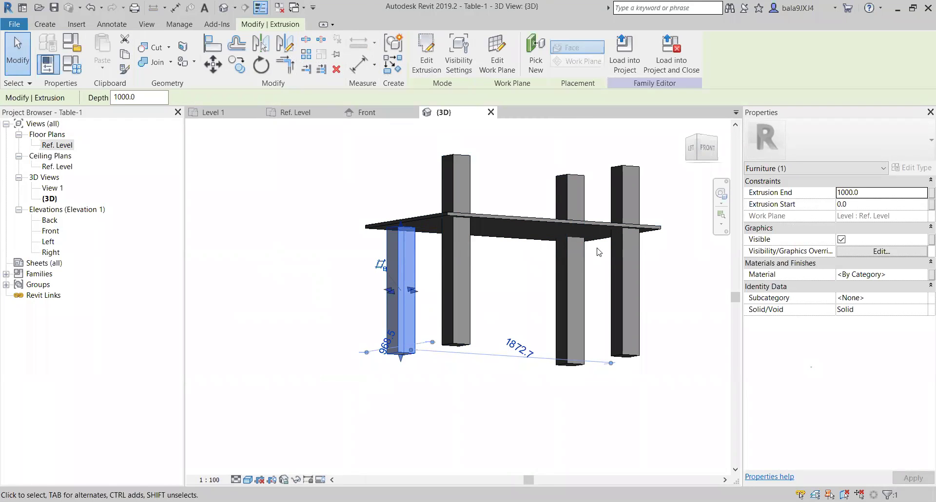
{"action": "double_click", "coordinate": [51, 231]}
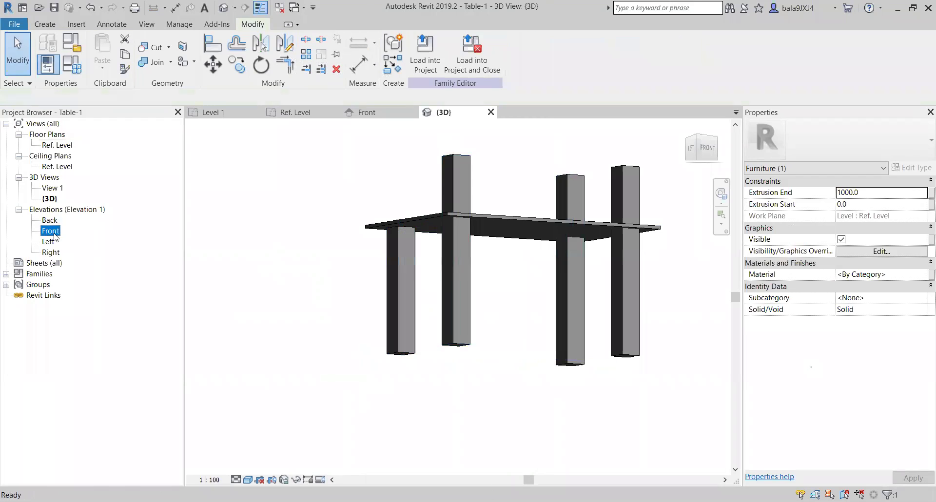
{"action": "left_click", "coordinate": [386, 278]}
{"action": "key", "text": "Escape"}
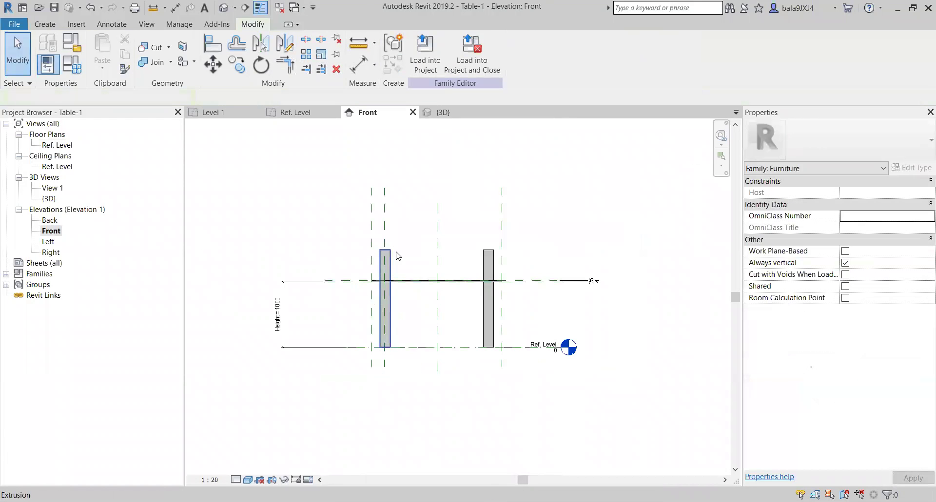
{"action": "scroll", "coordinate": [389, 277], "scroll_direction": "up", "scroll_amount": 3}
{"action": "left_click", "coordinate": [385, 293]}
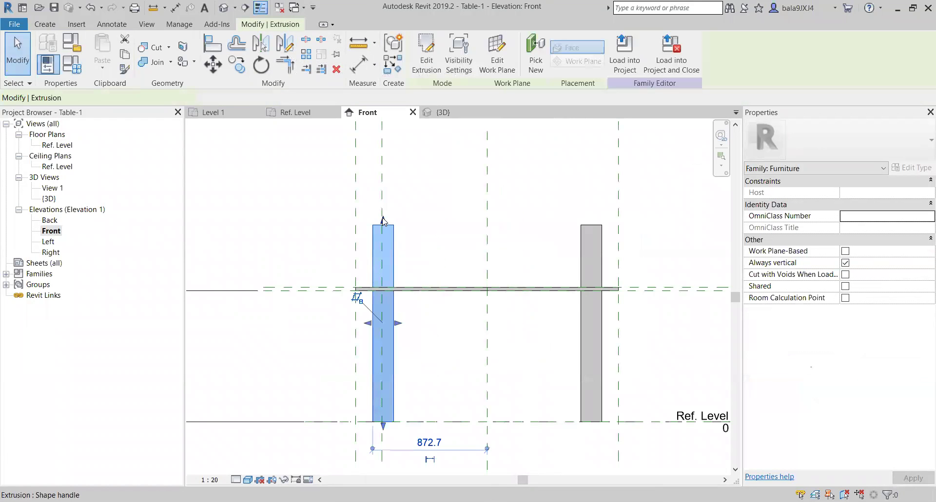
{"action": "left_click_drag", "start_coordinate": [383, 302], "coordinate": [384, 292]}
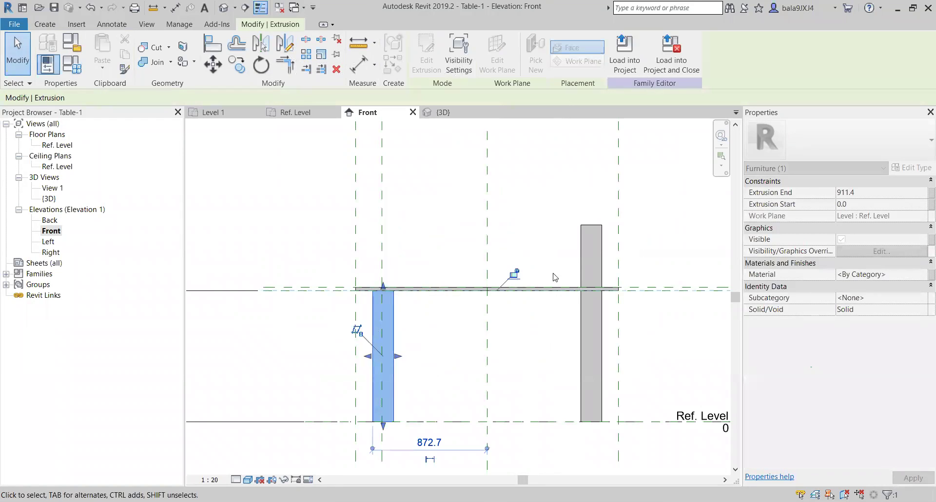
{"action": "left_click", "coordinate": [514, 274]}
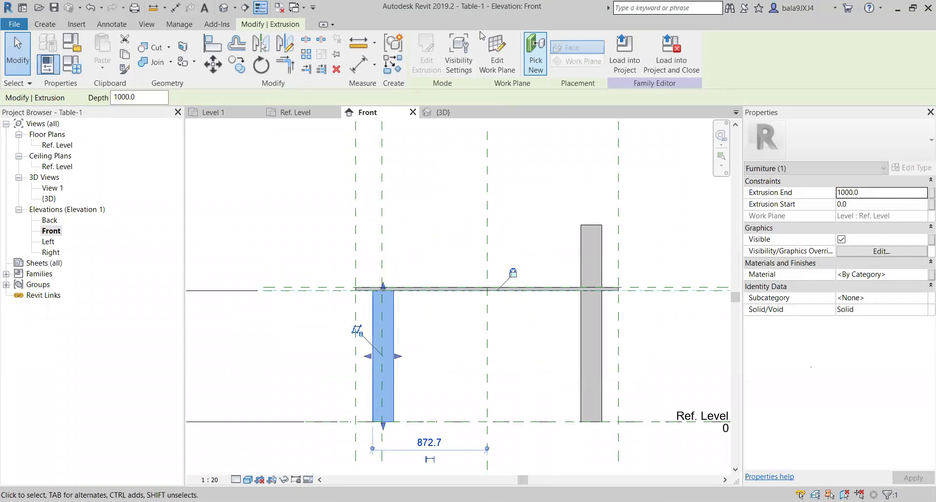
Align the top of one right leg with the reference plane under the tabletop and lock the alignment.
{"action": "key", "text": "a"}
{"action": "key", "text": "l"}
{"action": "left_click", "coordinate": [668, 290]}
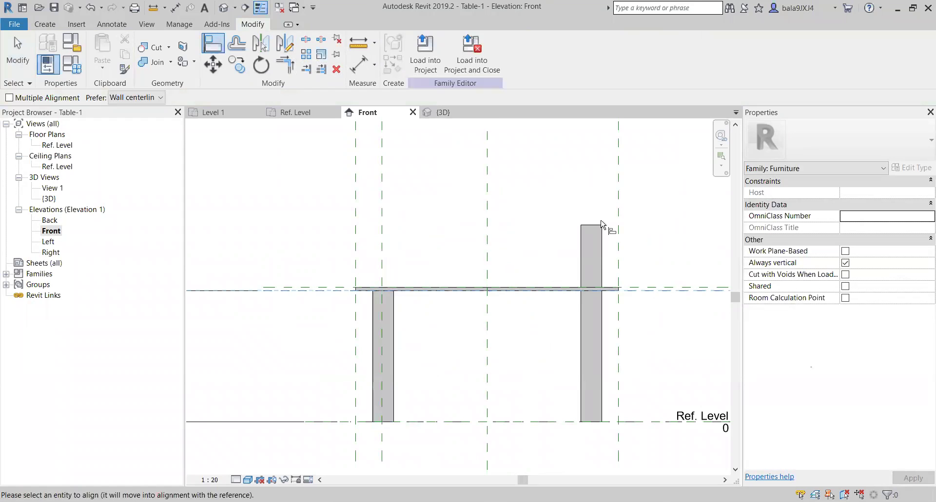
{"action": "left_click", "coordinate": [515, 274]}
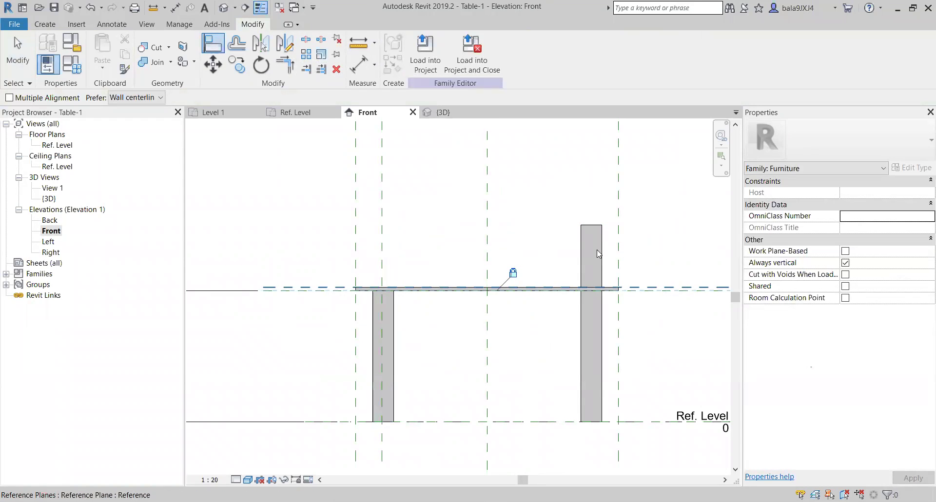
{"action": "key", "text": "Escape"}
Align the top of the remaining tall right leg with the same reference plane under the tabletop.
{"action": "key", "text": "a"}
{"action": "key", "text": "l"}
{"action": "left_click", "coordinate": [683, 294]}
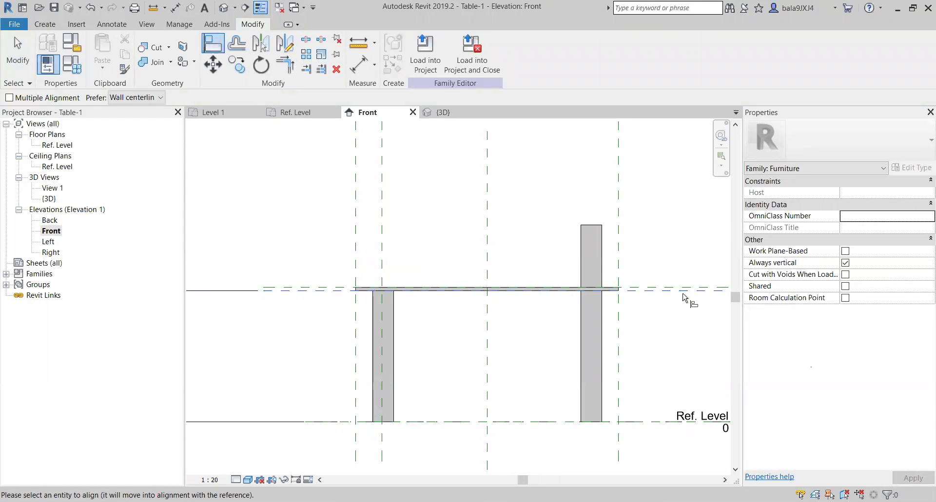
{"action": "left_click", "coordinate": [598, 225]}
{"action": "key", "text": "Escape"}
{"action": "key", "text": "Escape"}
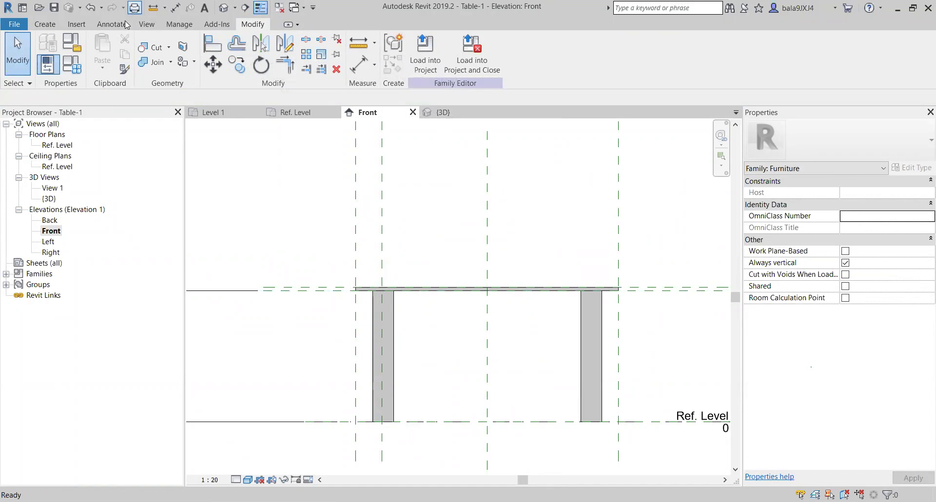
In the 3D view, set the Height parameter to 1500 to test that all four legs follow the tabletop.
{"action": "double_click", "coordinate": [50, 200]}
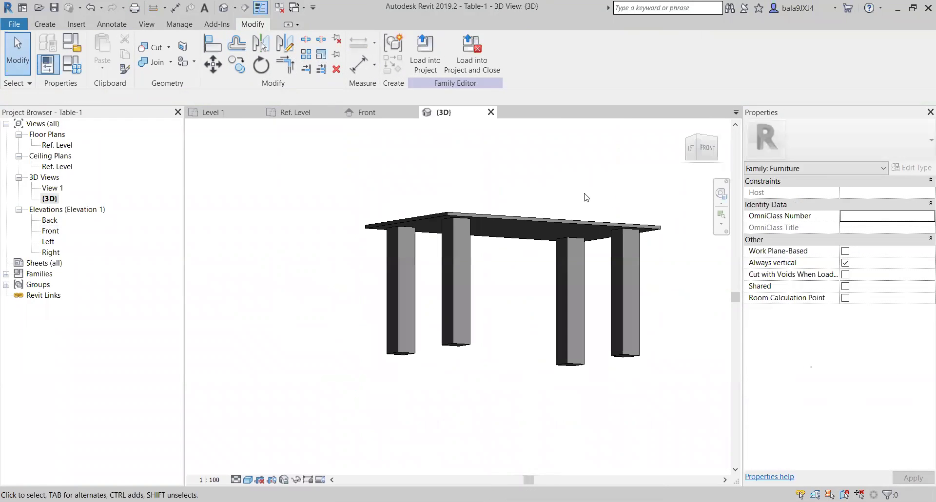
{"action": "middle_click_drag", "start_coordinate": [609, 193], "coordinate": [491, 278], "text": "shift"}
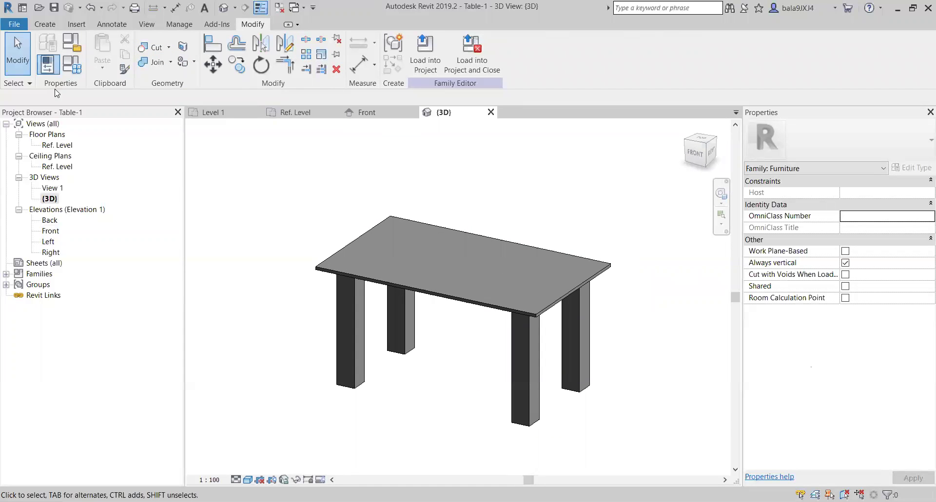
{"action": "left_click", "coordinate": [72, 64]}
{"action": "left_click", "coordinate": [755, 220]}
{"action": "type", "text": "1500"}
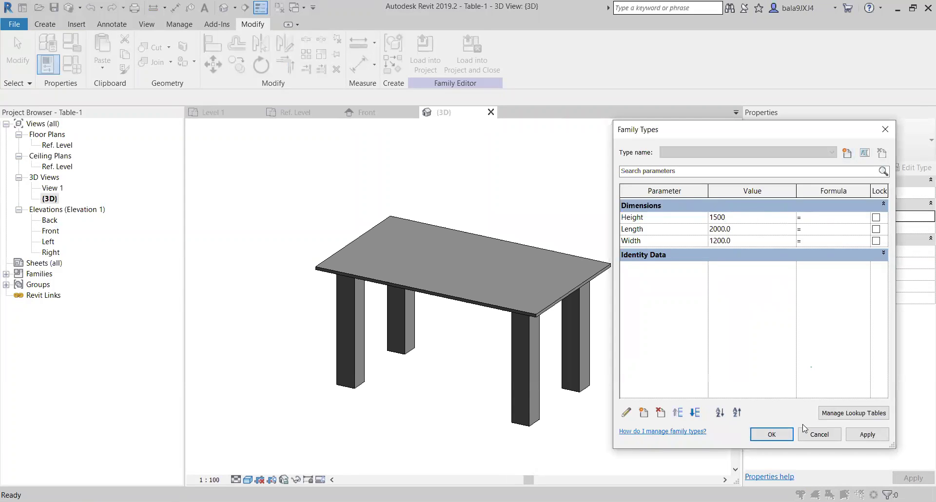
{"action": "left_click", "coordinate": [769, 433]}
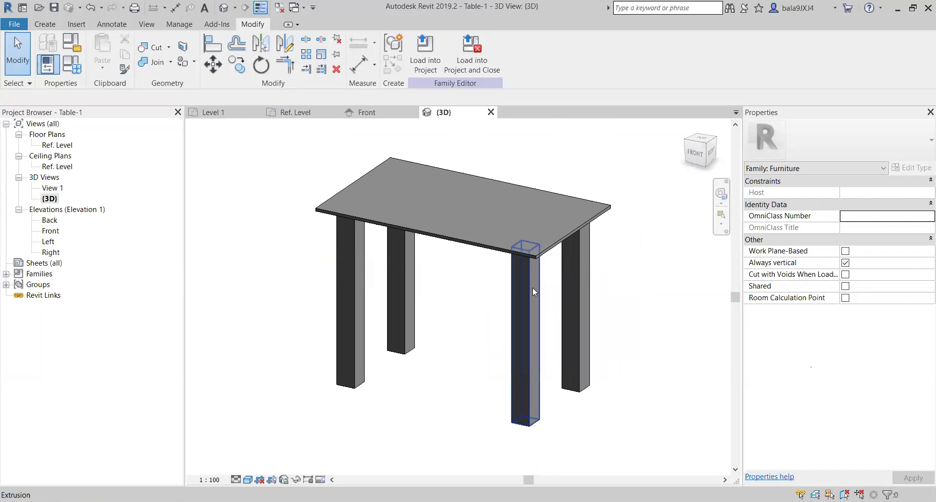
Set the family's Height parameter back to 1000 and apply it.
{"action": "left_click", "coordinate": [67, 65]}
{"action": "left_click", "coordinate": [759, 221]}
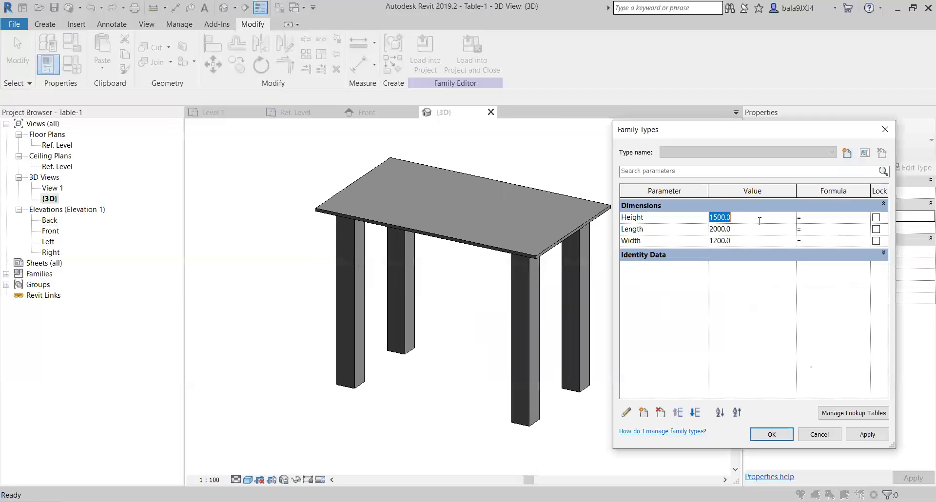
{"action": "type", "text": "1"}
{"action": "left_click", "coordinate": [867, 435]}
{"action": "left_click", "coordinate": [772, 434]}
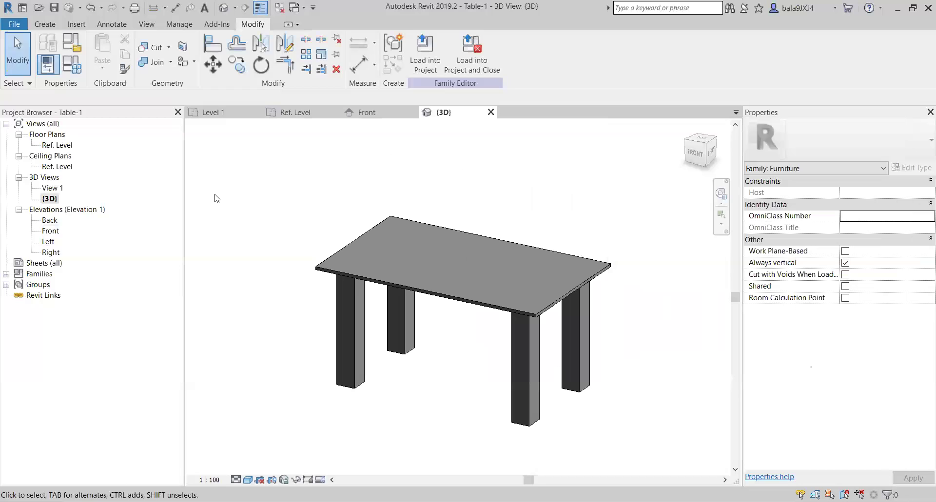
Return to the Ref. Level floor plan and save the family, replacing the existing Table-1.rfa file.
{"action": "double_click", "coordinate": [65, 146]}
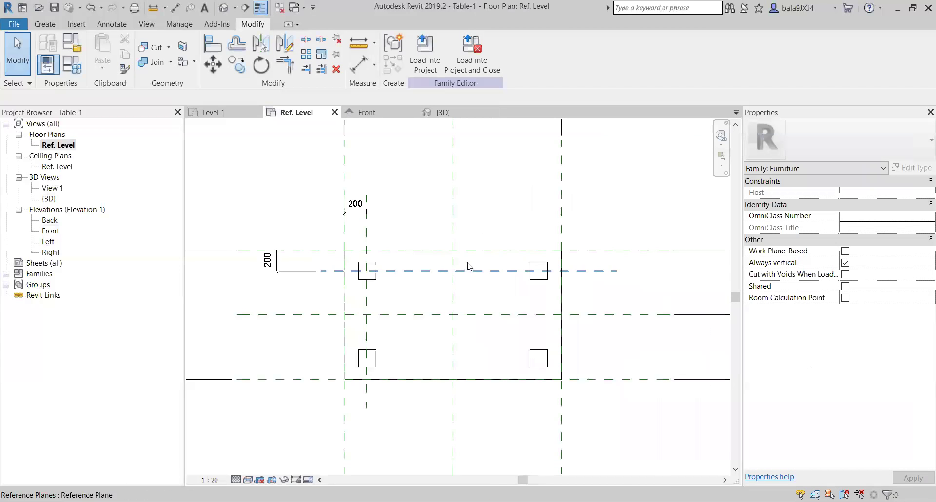
{"action": "scroll", "coordinate": [467, 266], "scroll_direction": "down", "scroll_amount": 2}
{"action": "left_click", "coordinate": [468, 265]}
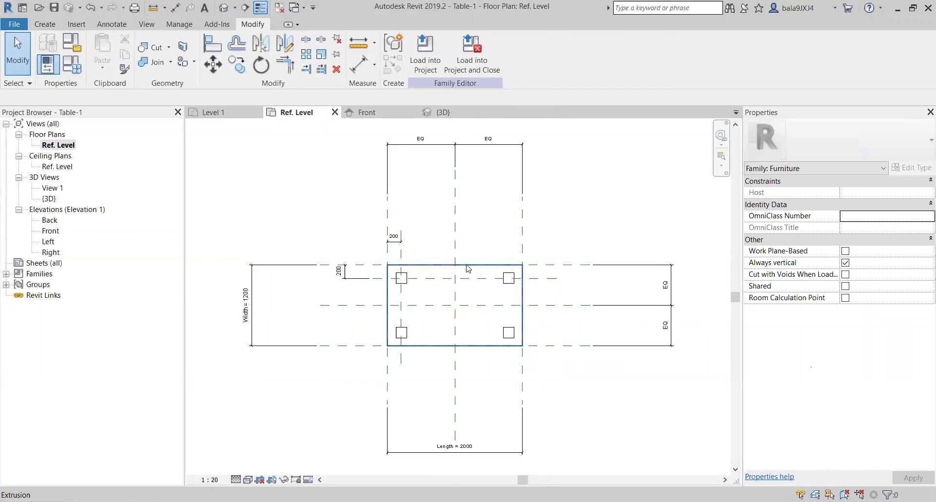
{"action": "left_click", "coordinate": [54, 8]}
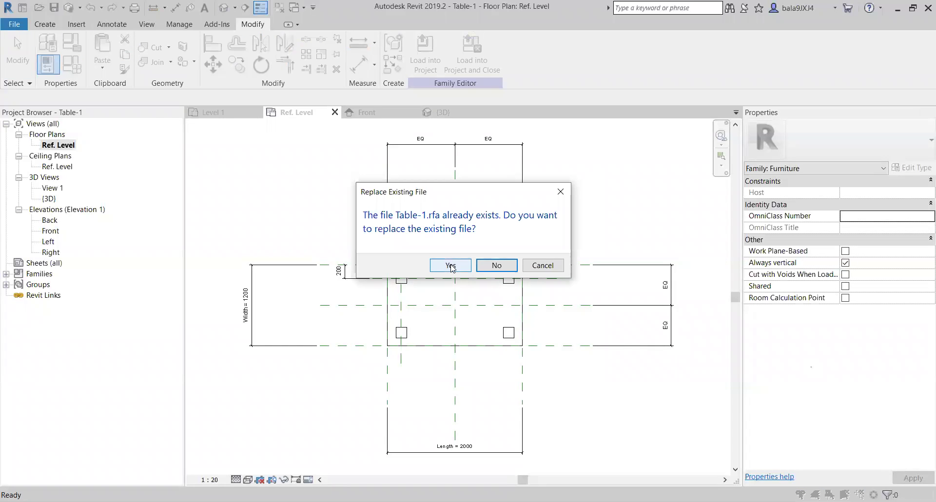
{"action": "left_click", "coordinate": [451, 265]}
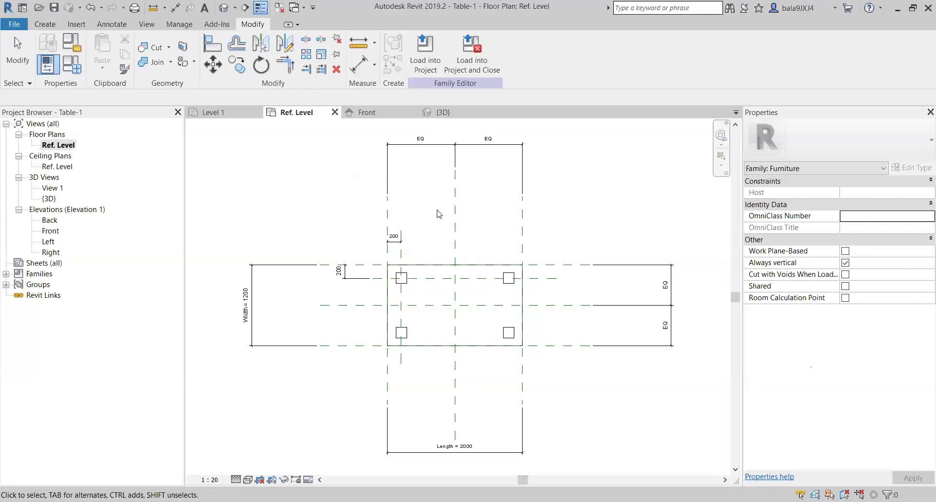
{"action": "left_click", "coordinate": [54, 8]}
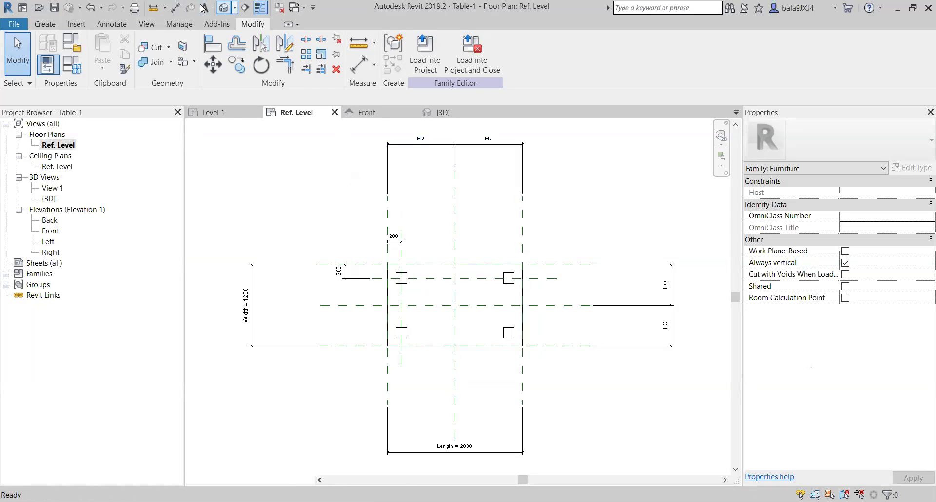
Open the 3D view and examine the tabletop and all four legs from above and from the side.
{"action": "left_click", "coordinate": [223, 8]}
{"action": "middle_click_drag", "start_coordinate": [551, 292], "coordinate": [577, 346], "text": "shift"}
{"action": "key", "text": "z"}
{"action": "key", "text": "a"}
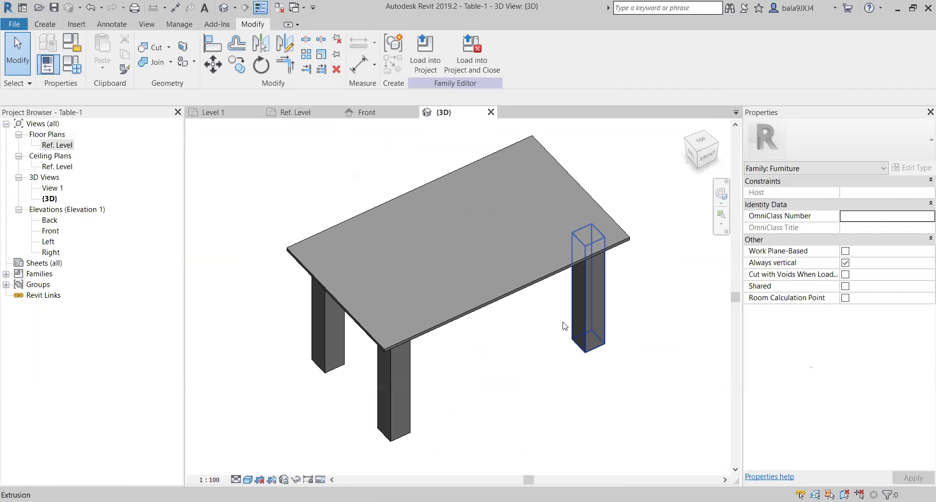
{"action": "middle_click_drag", "start_coordinate": [509, 332], "coordinate": [512, 293], "text": "shift"}
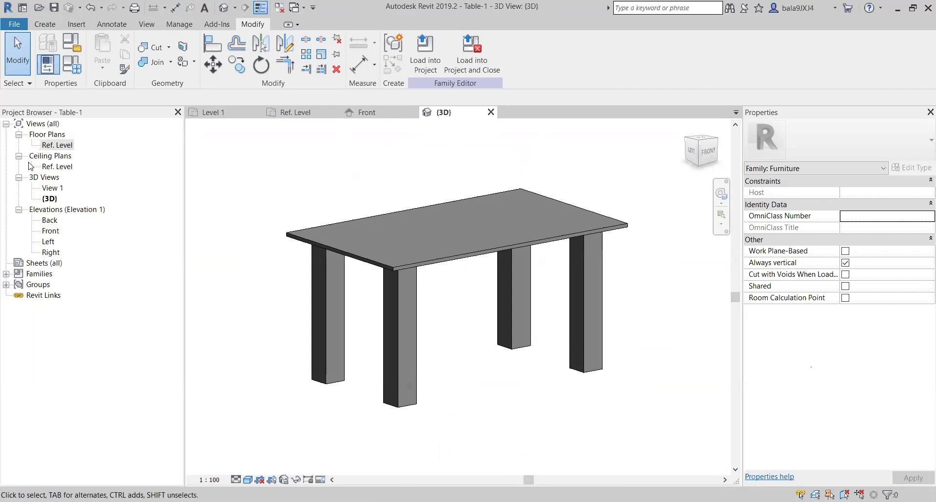
Return to the Ref. Level floor plan, fit it to the view, and bring up the family creation tools.
{"action": "double_click", "coordinate": [68, 148]}
{"action": "key", "text": "z"}
{"action": "key", "text": "a"}
{"action": "left_click", "coordinate": [45, 24]}
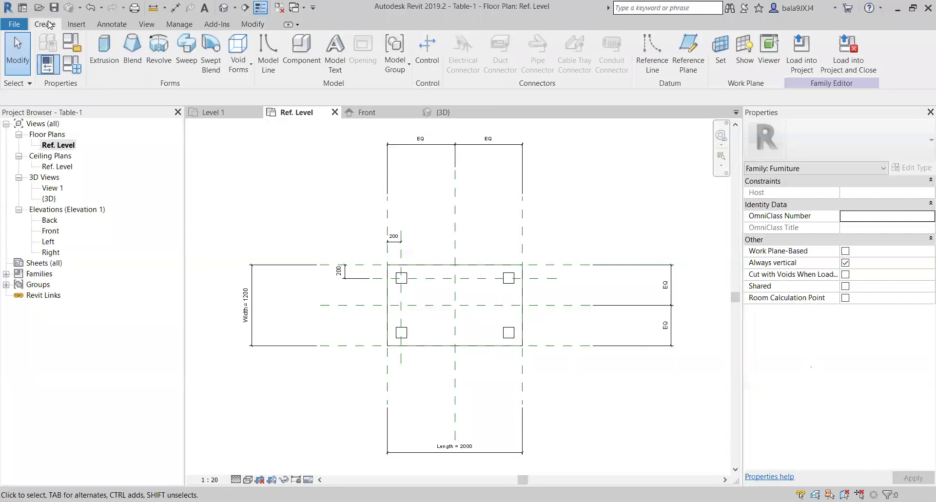